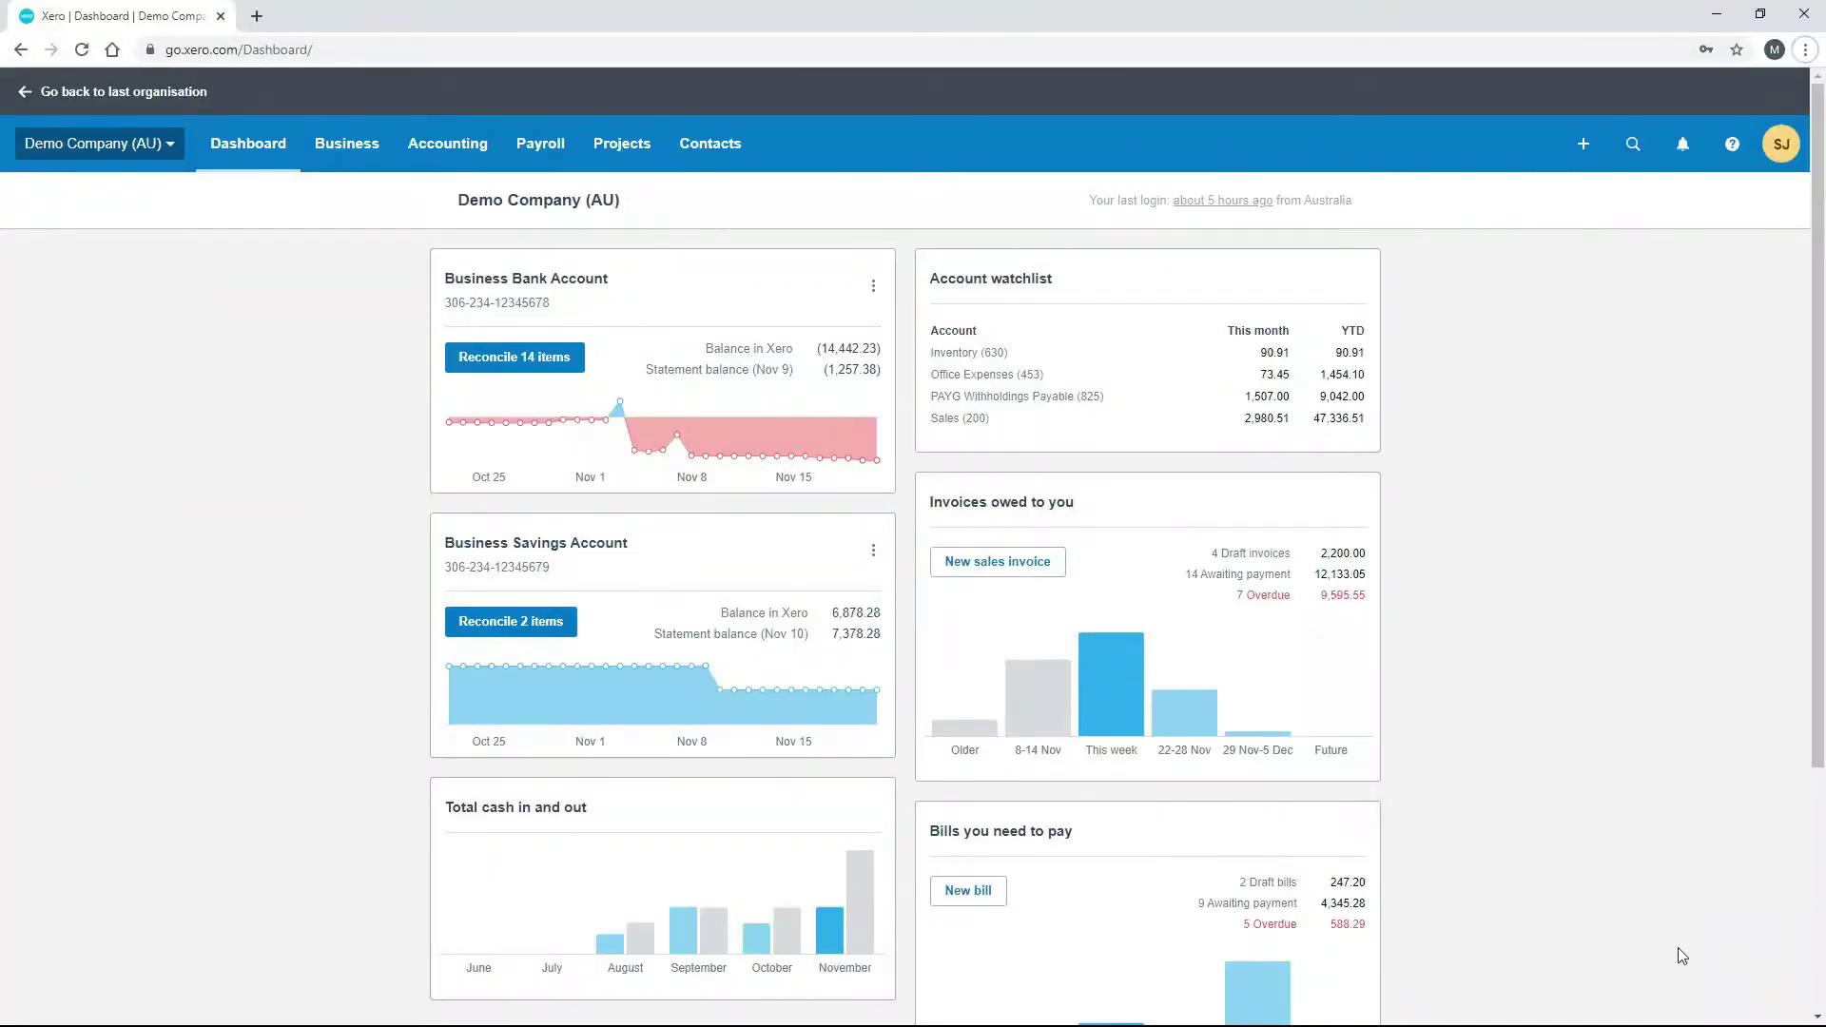
Step: Go to the Pay Runs page through Payroll > Pay employees
click(542, 148)
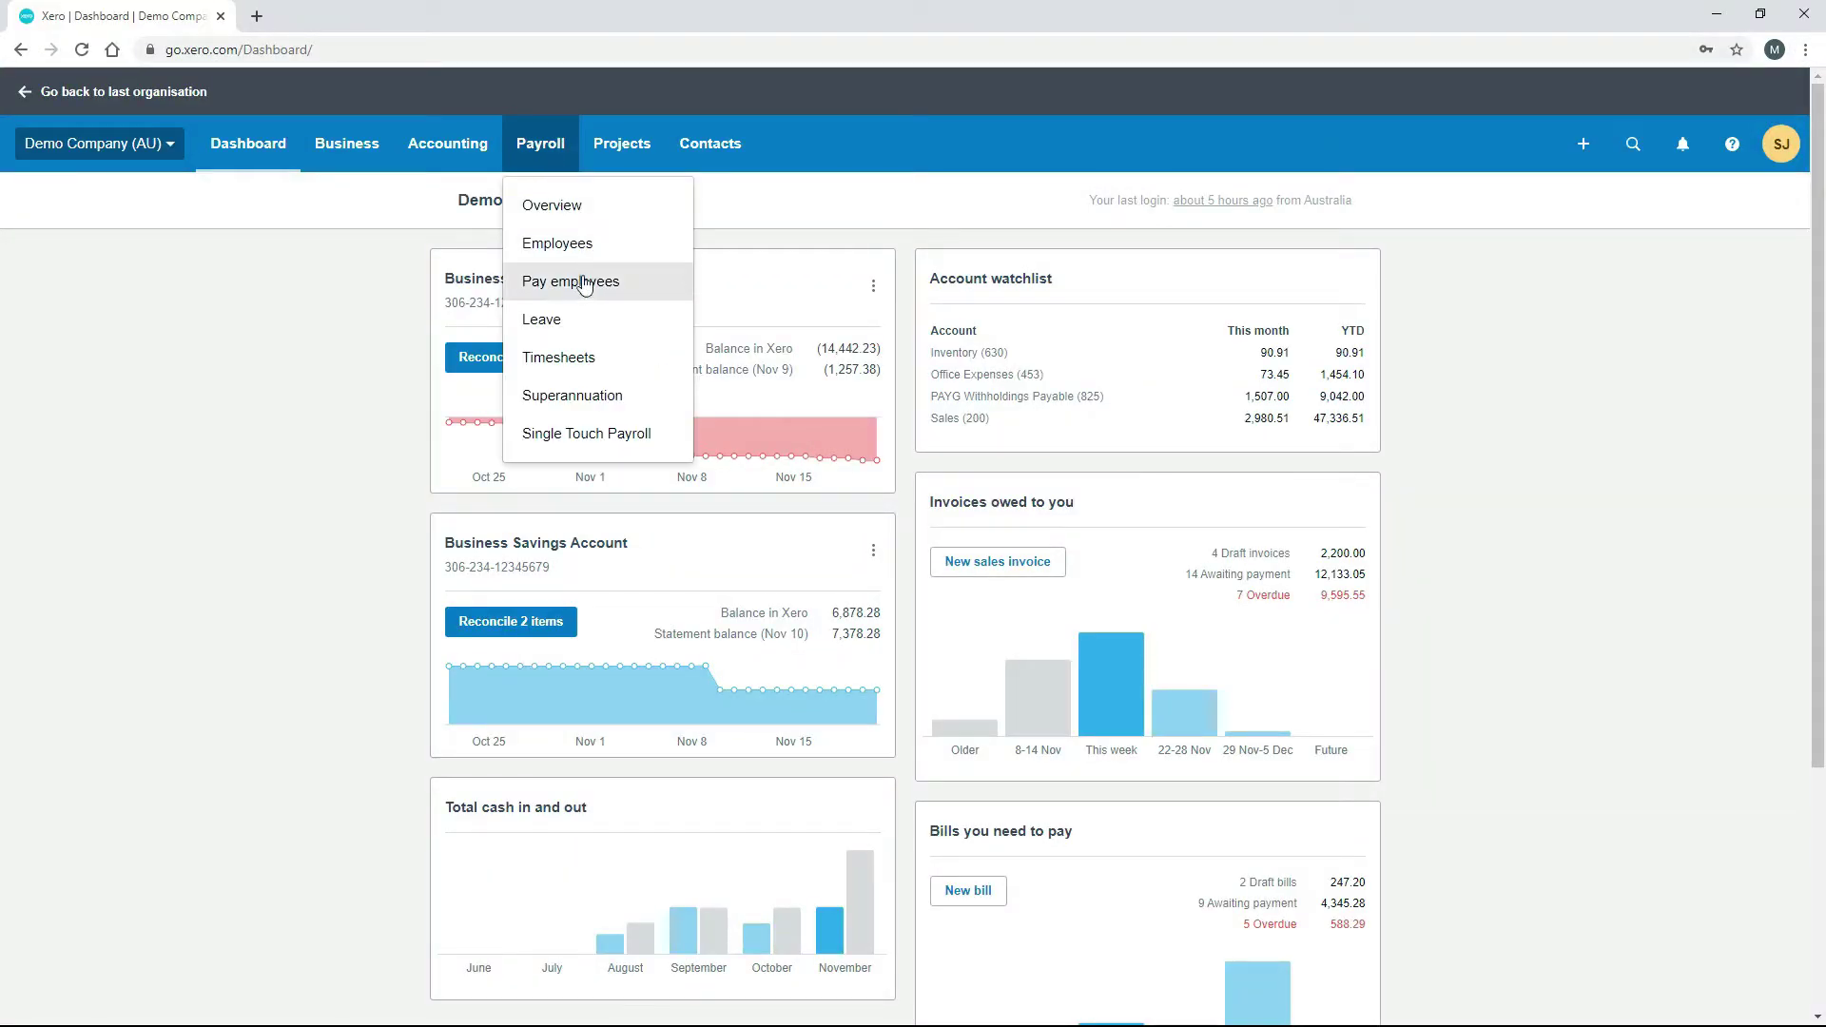
click(583, 282)
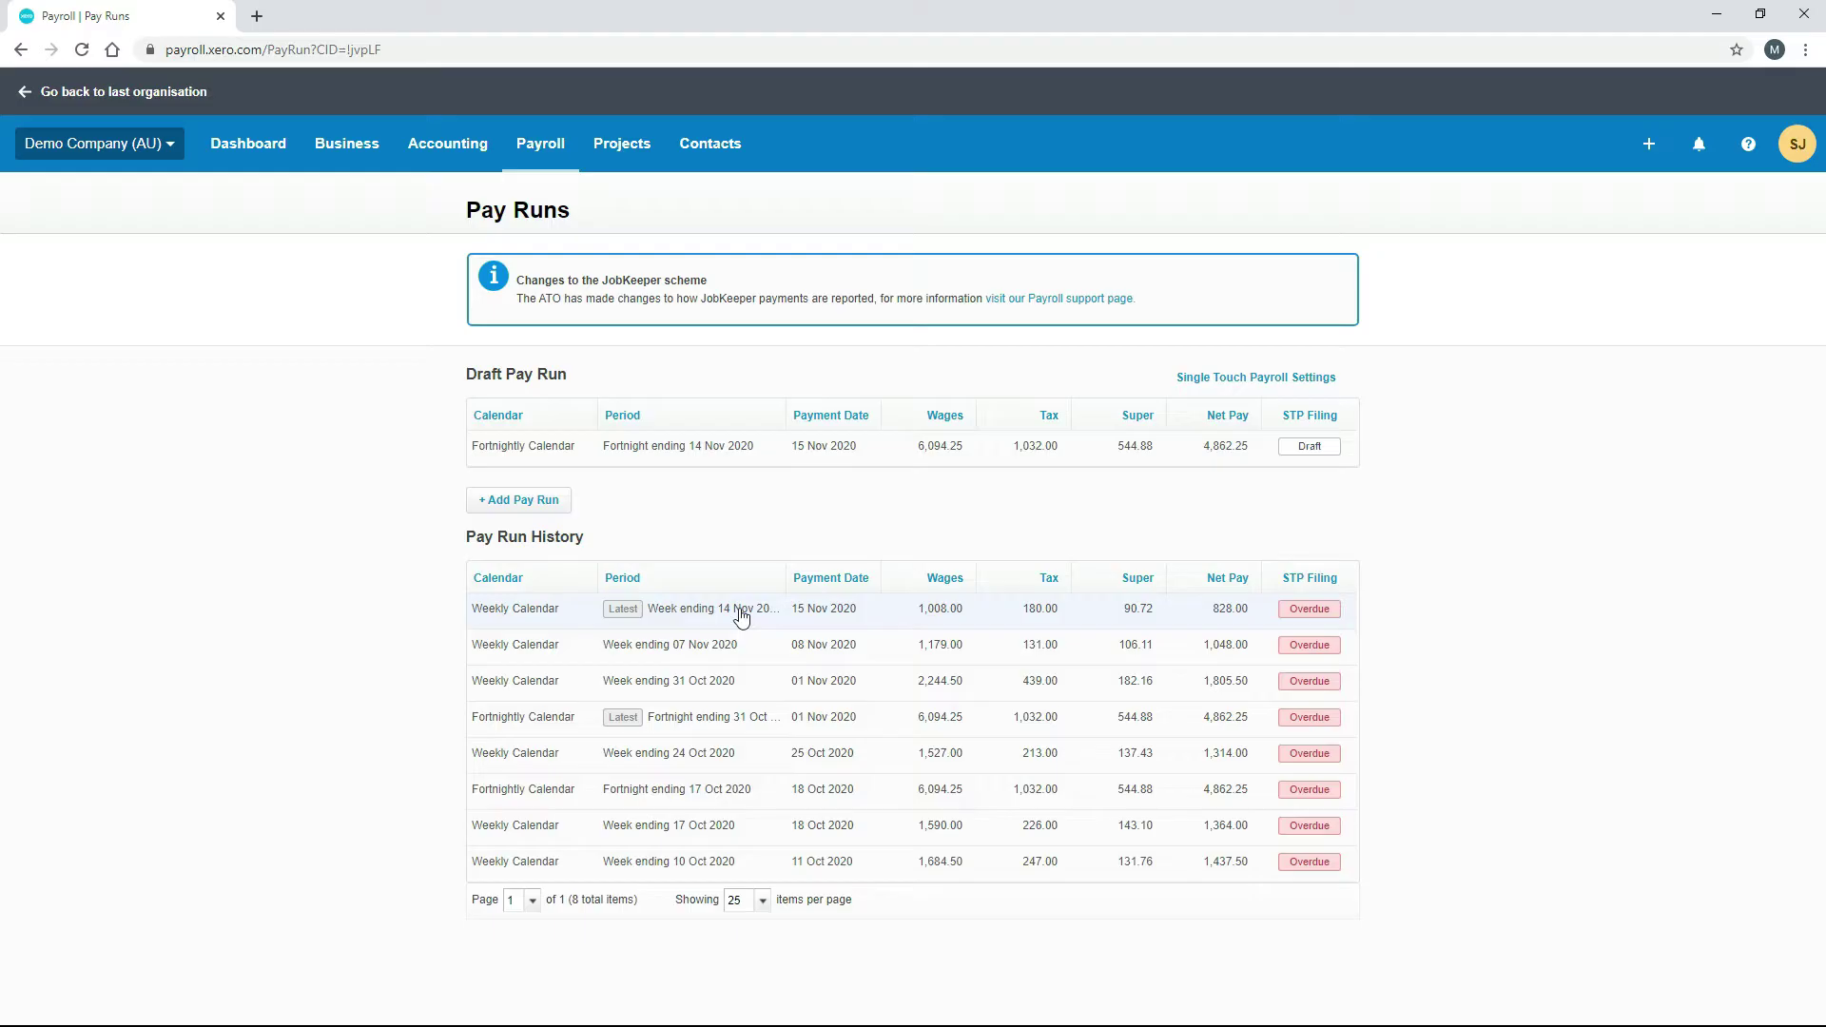
Step: Open the Week ending 14 Nov 2020 pay run and review the first employee's payslip
click(741, 613)
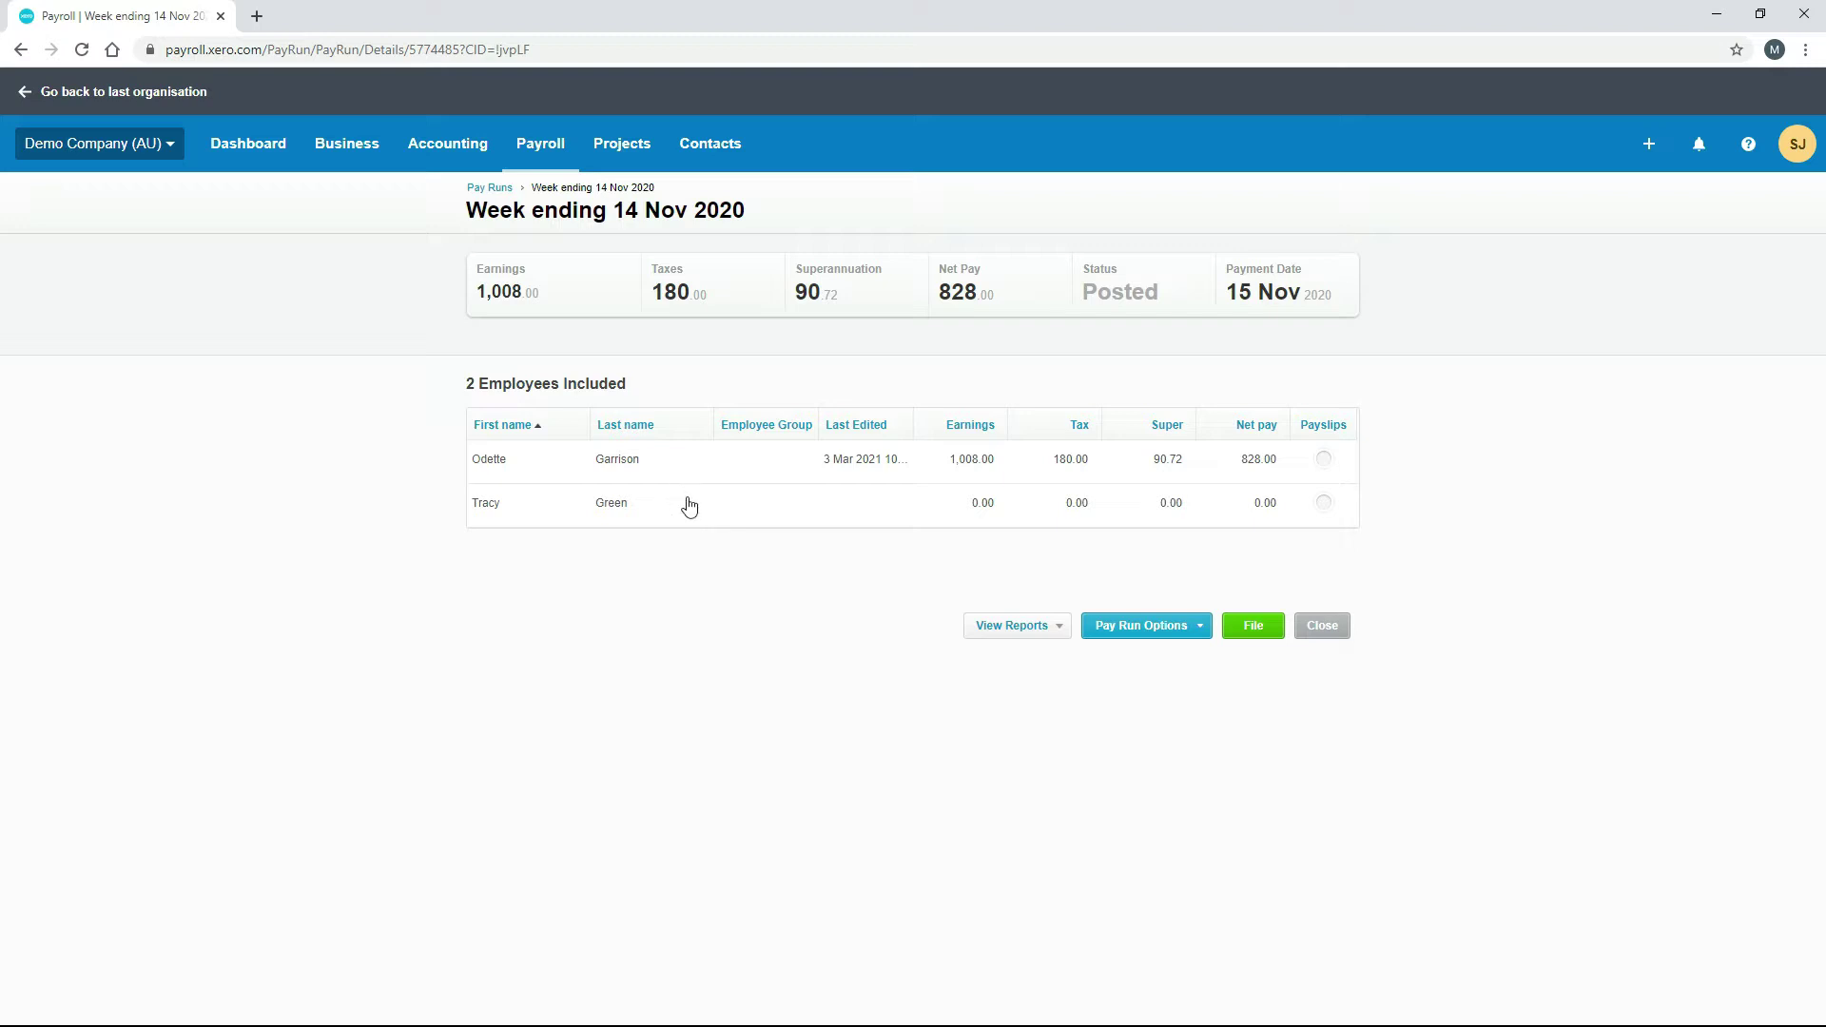
click(802, 461)
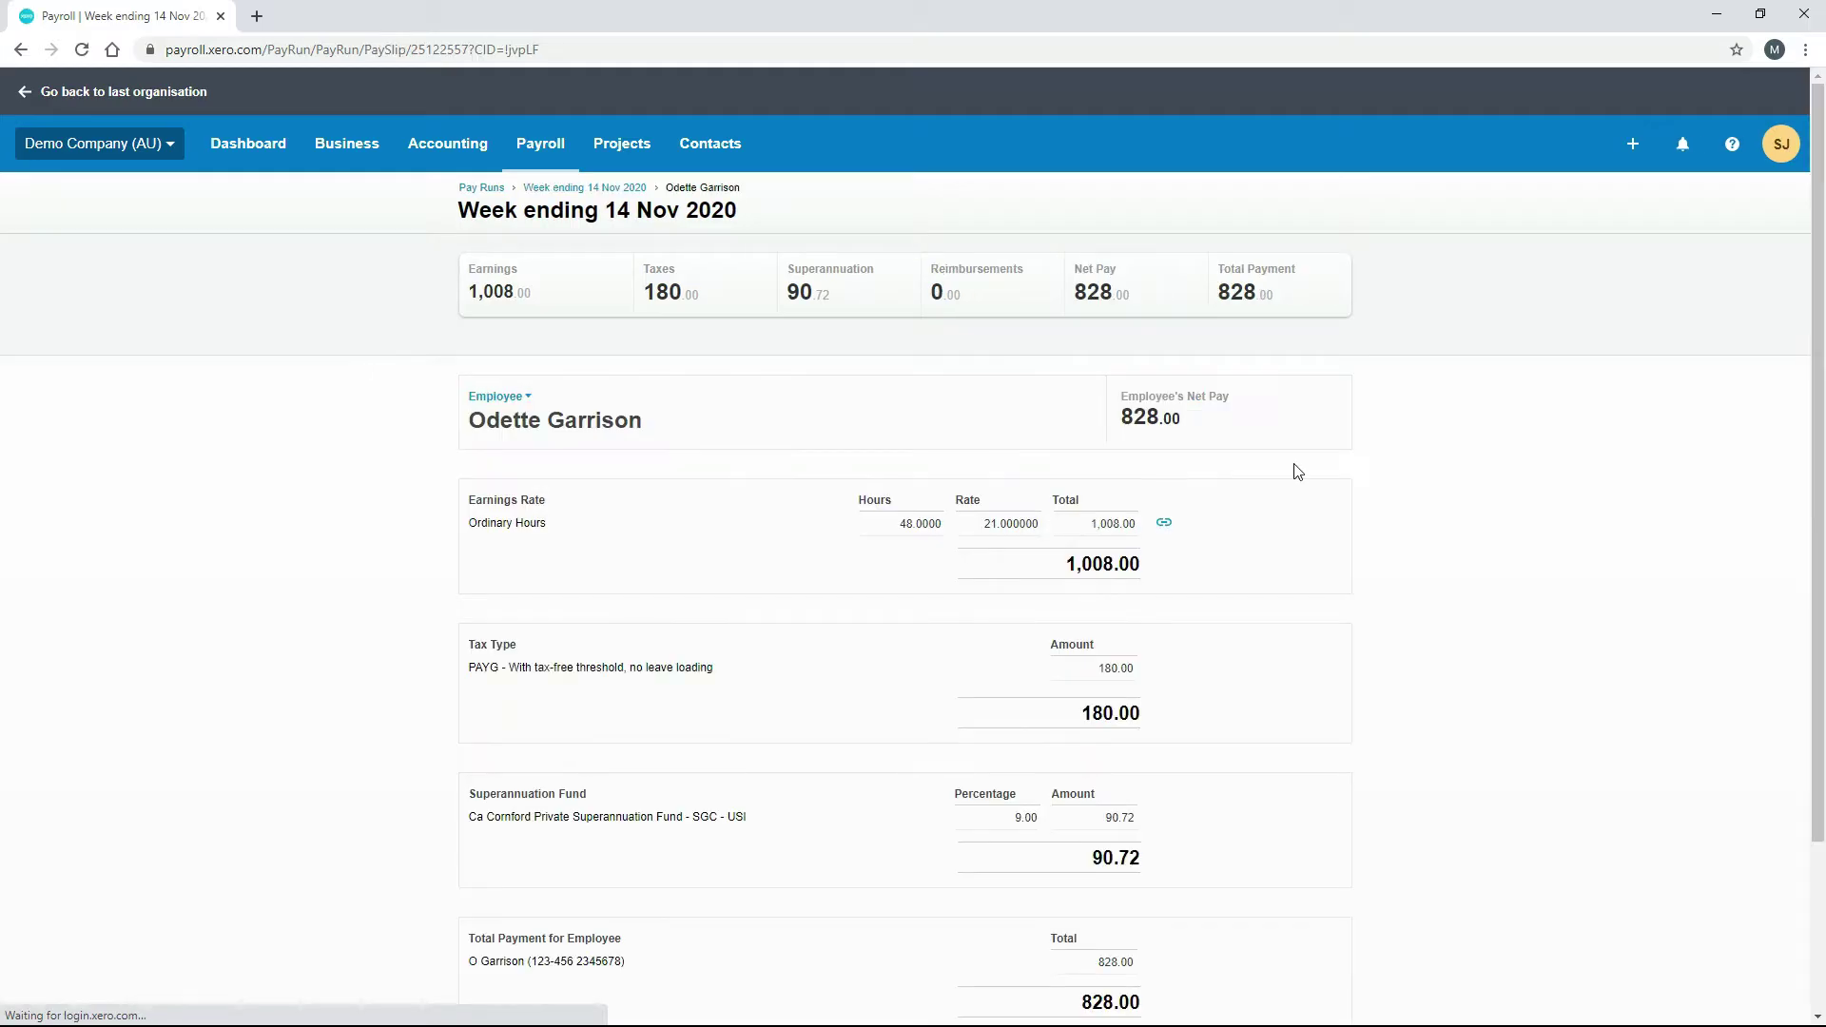
scroll(1823, 447, down, 1)
scroll(1823, 447, down, 2)
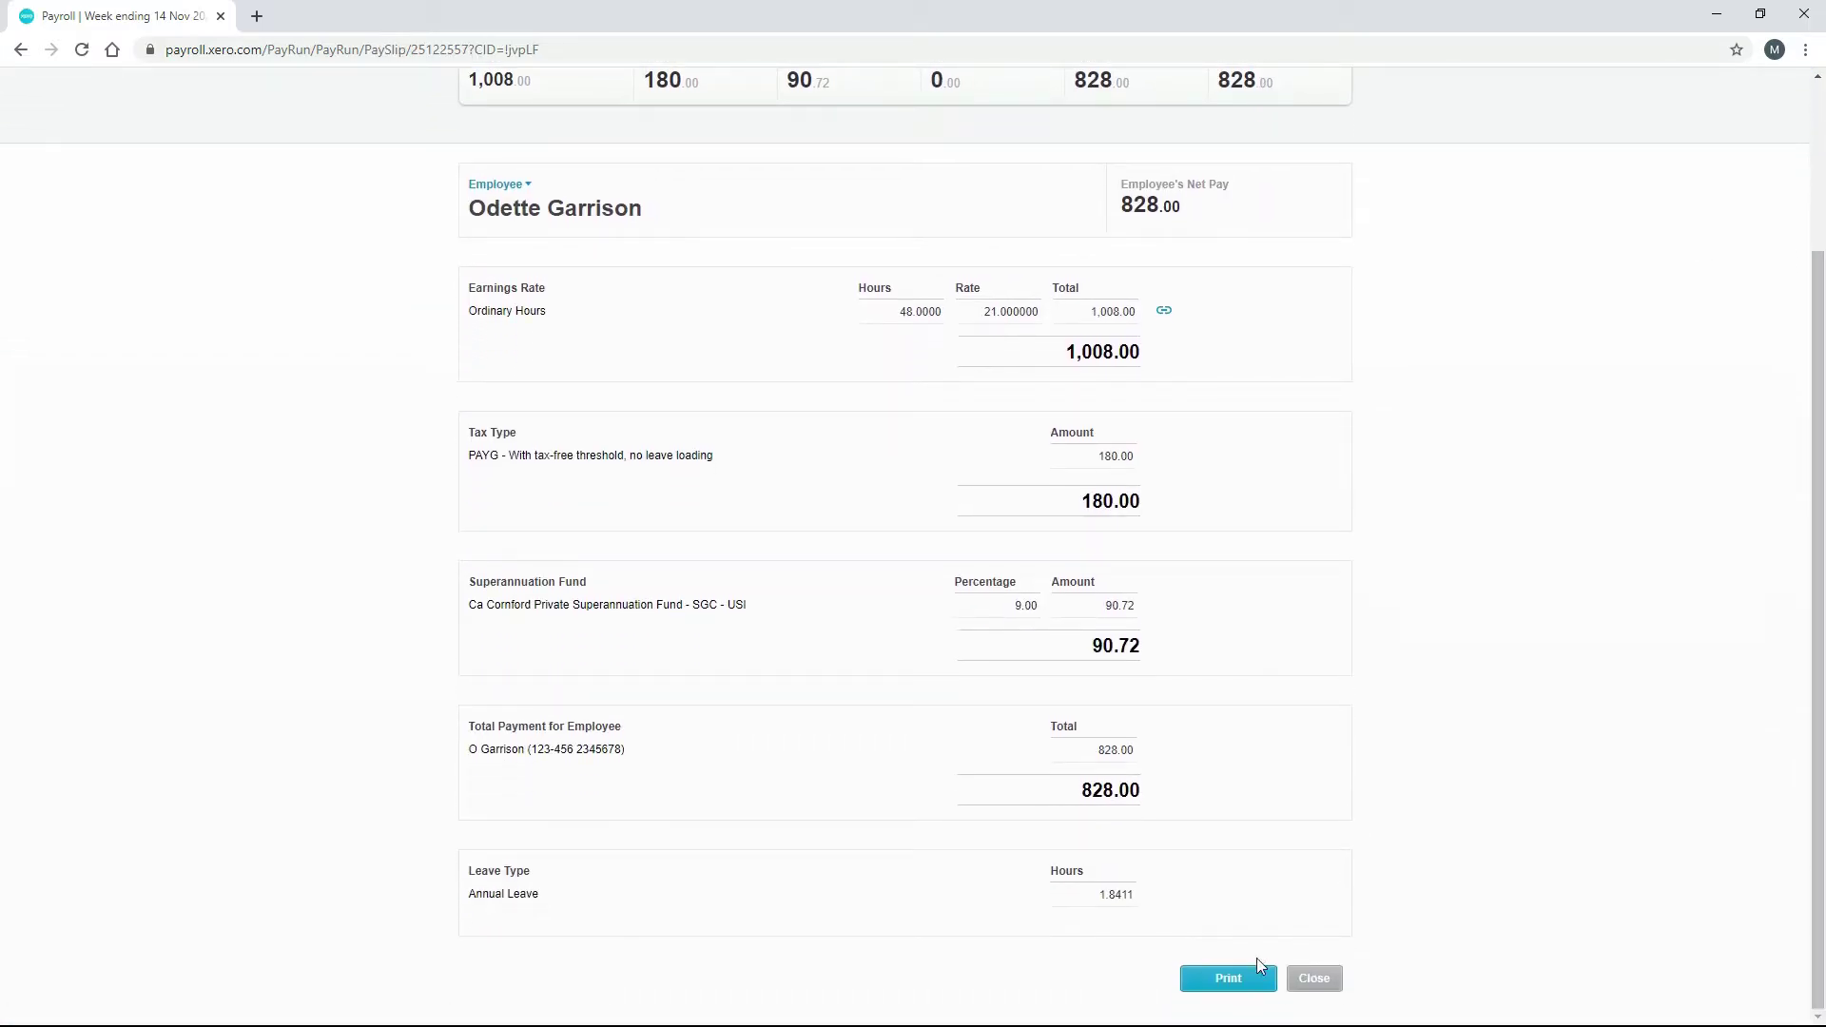
scroll(1823, 636, up, 2)
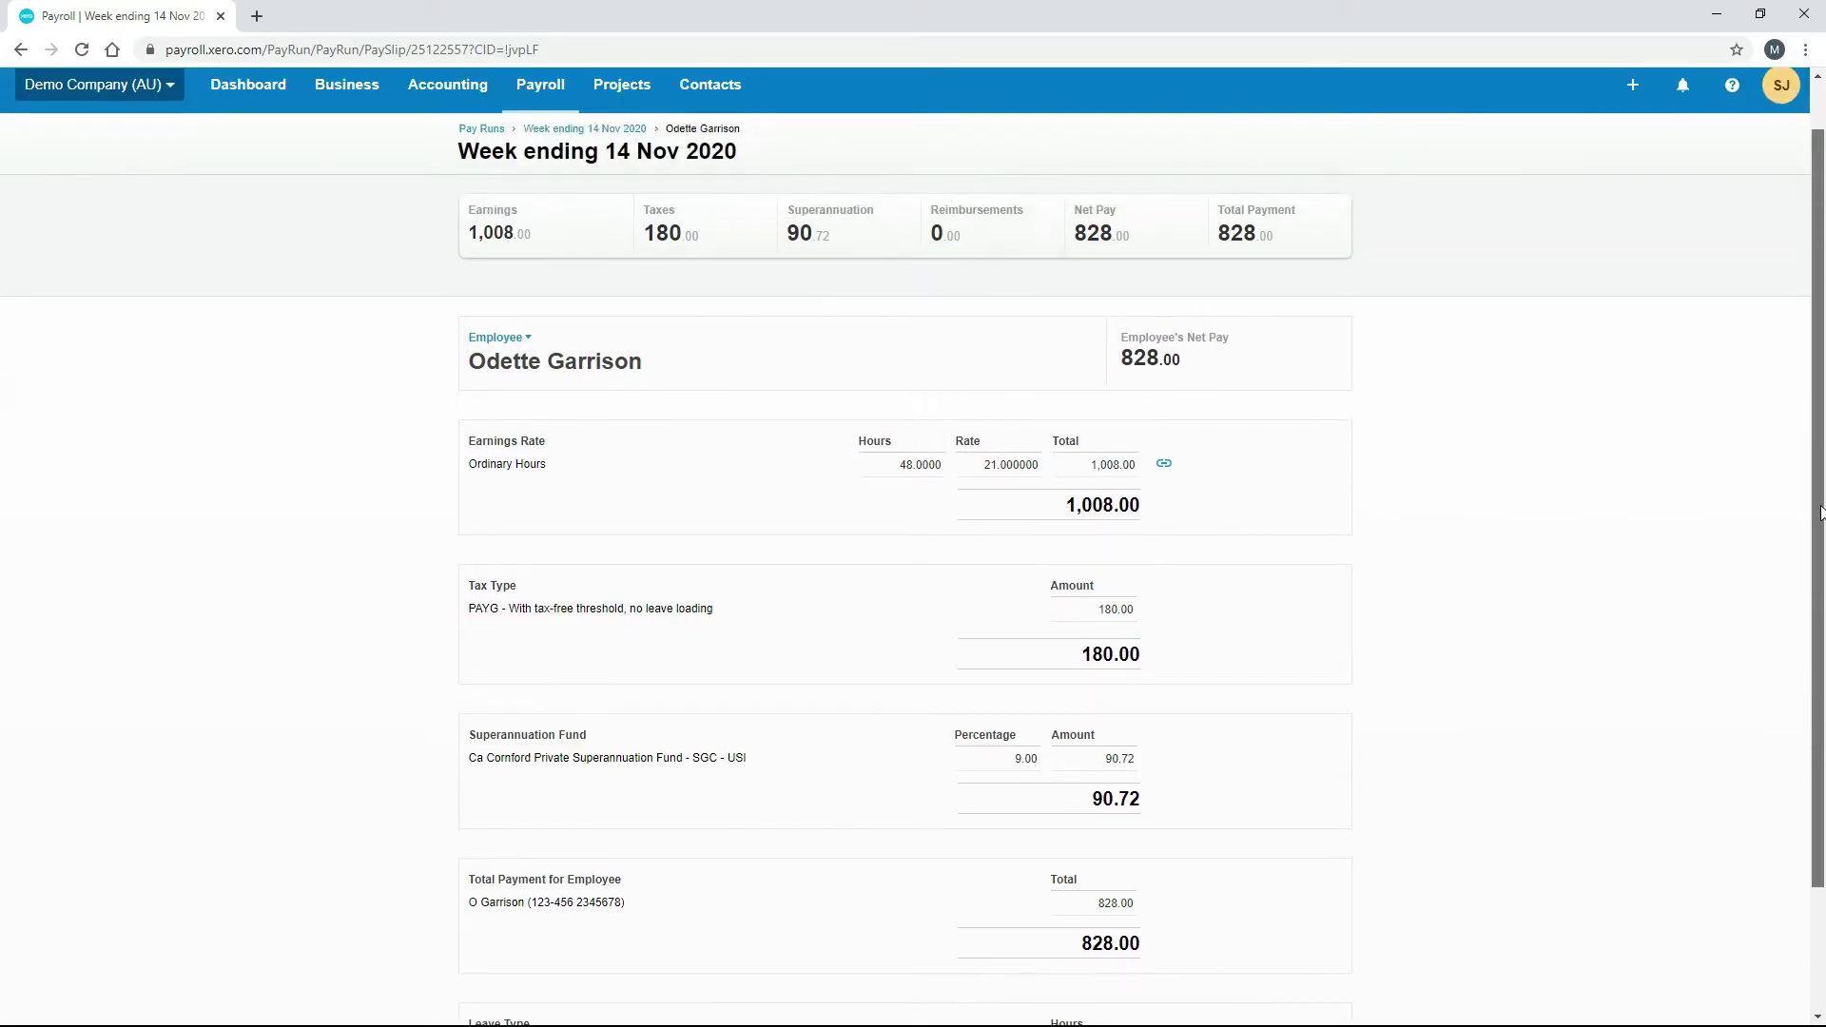
click(609, 130)
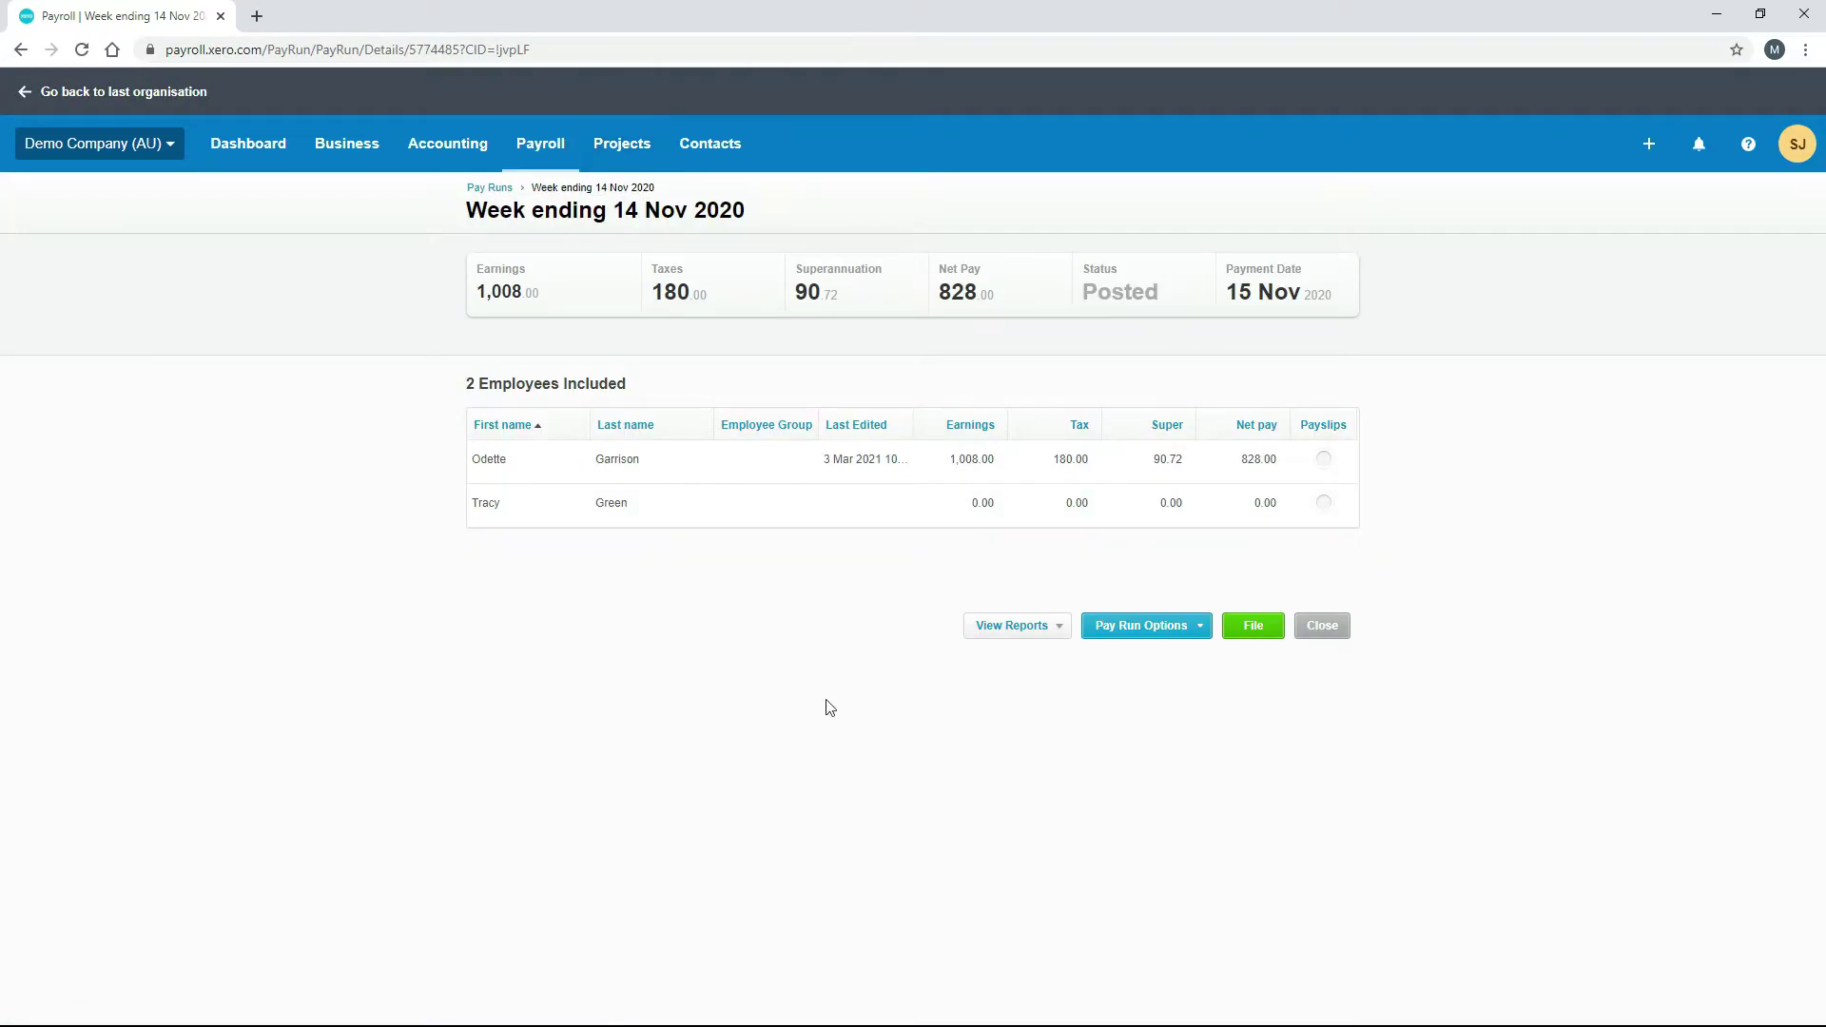
Step: Check the View Reports and Pay Run Options menus for the posted run
click(1046, 638)
click(1094, 634)
click(1032, 628)
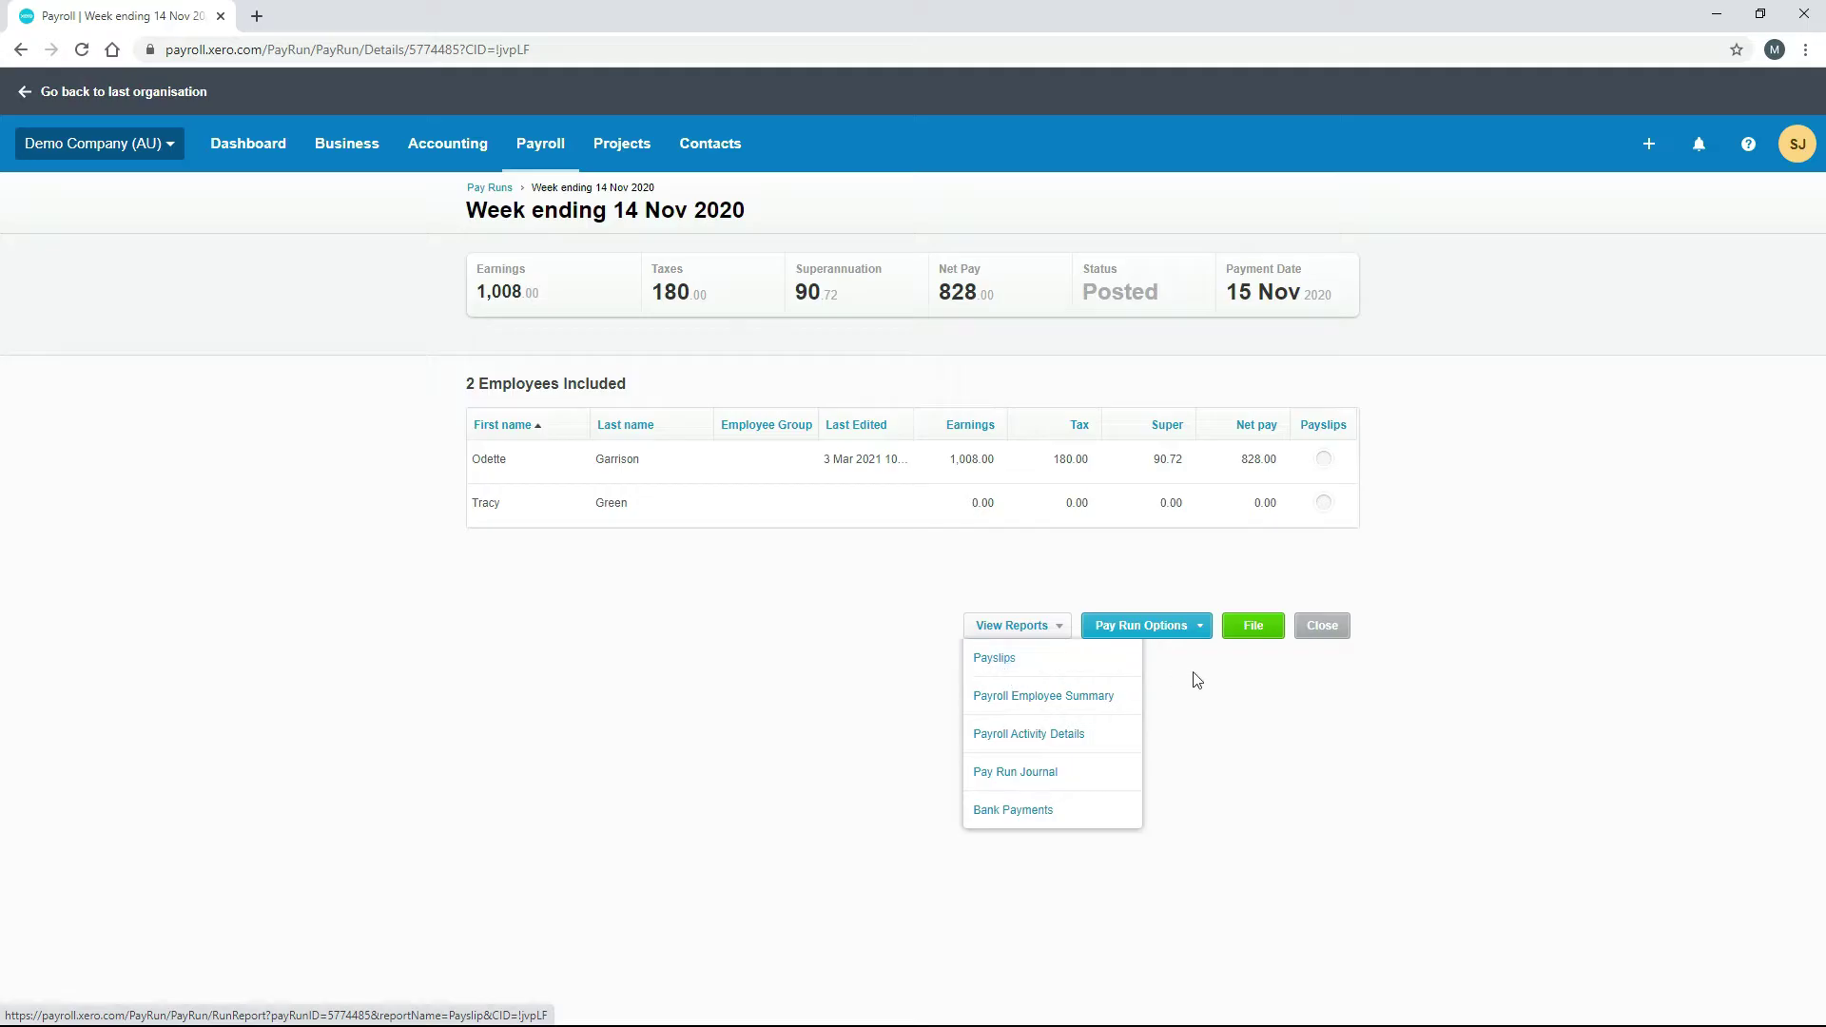
click(1195, 630)
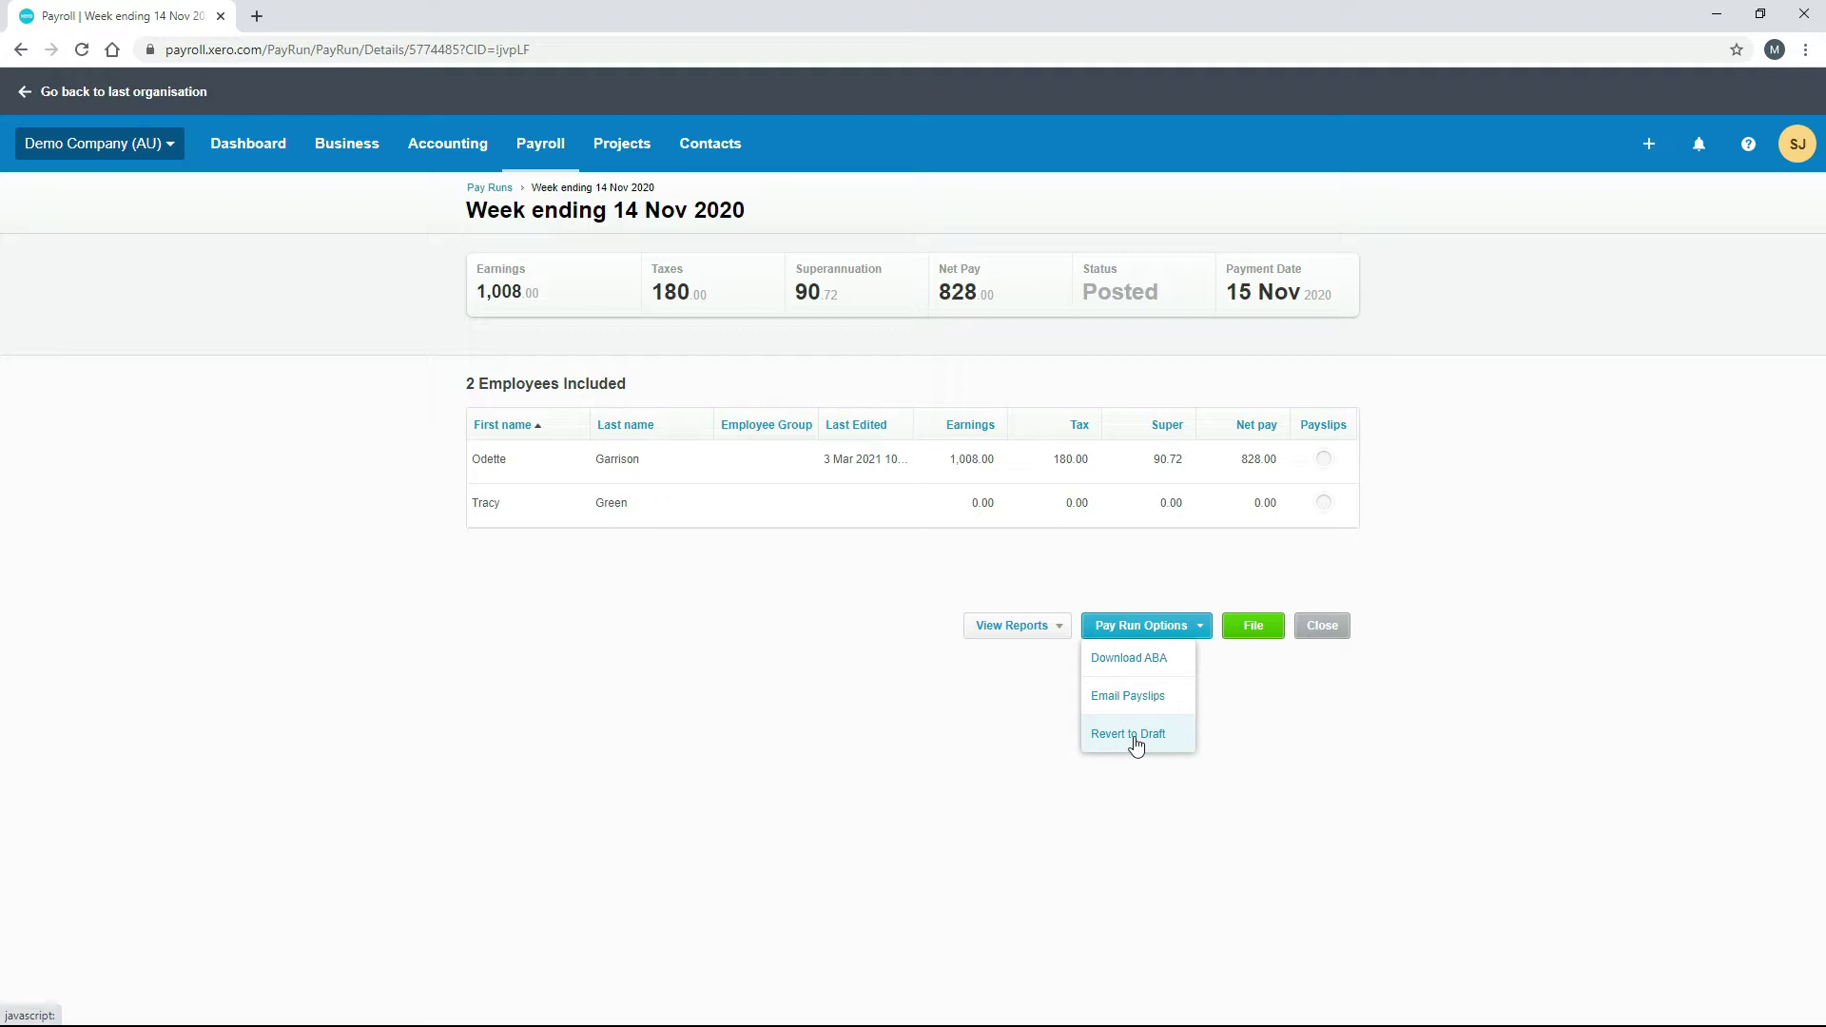
click(1243, 725)
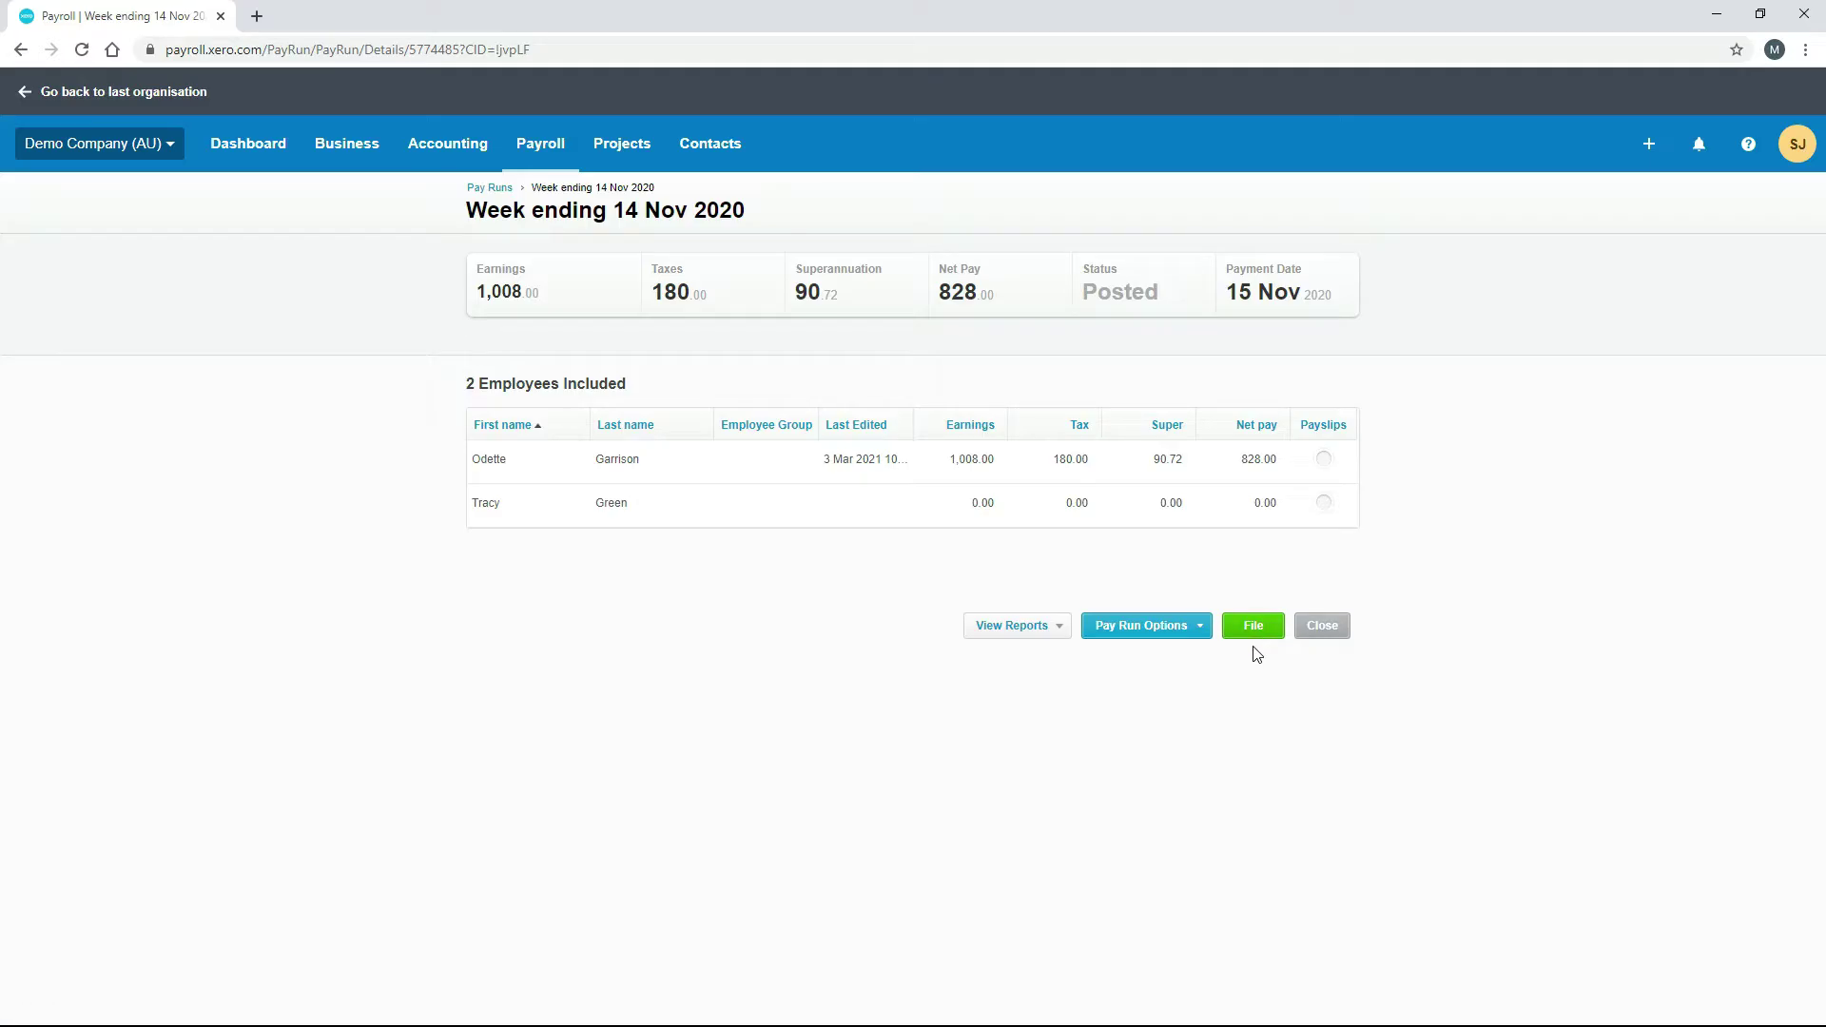
Step: Attempt a new pay run for Fortnight ending 28 Nov 2020, triggering the one-draft warning
click(1322, 628)
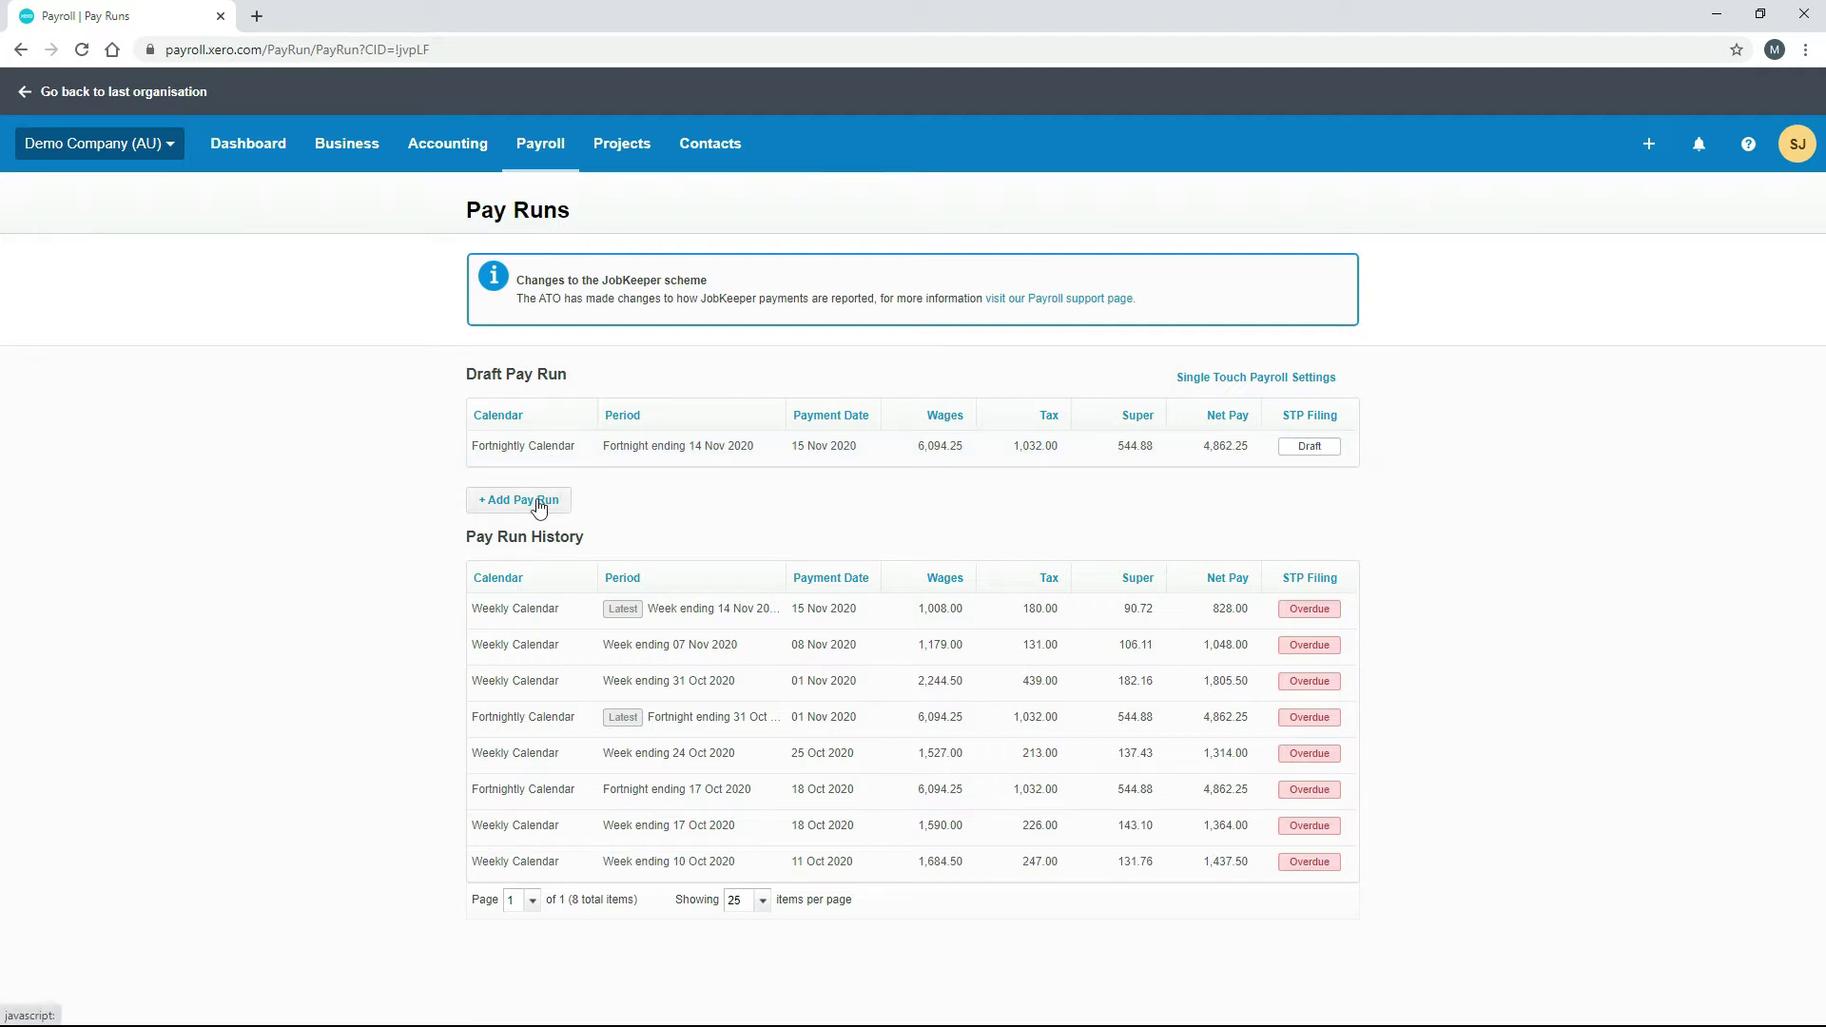
click(539, 501)
click(1026, 552)
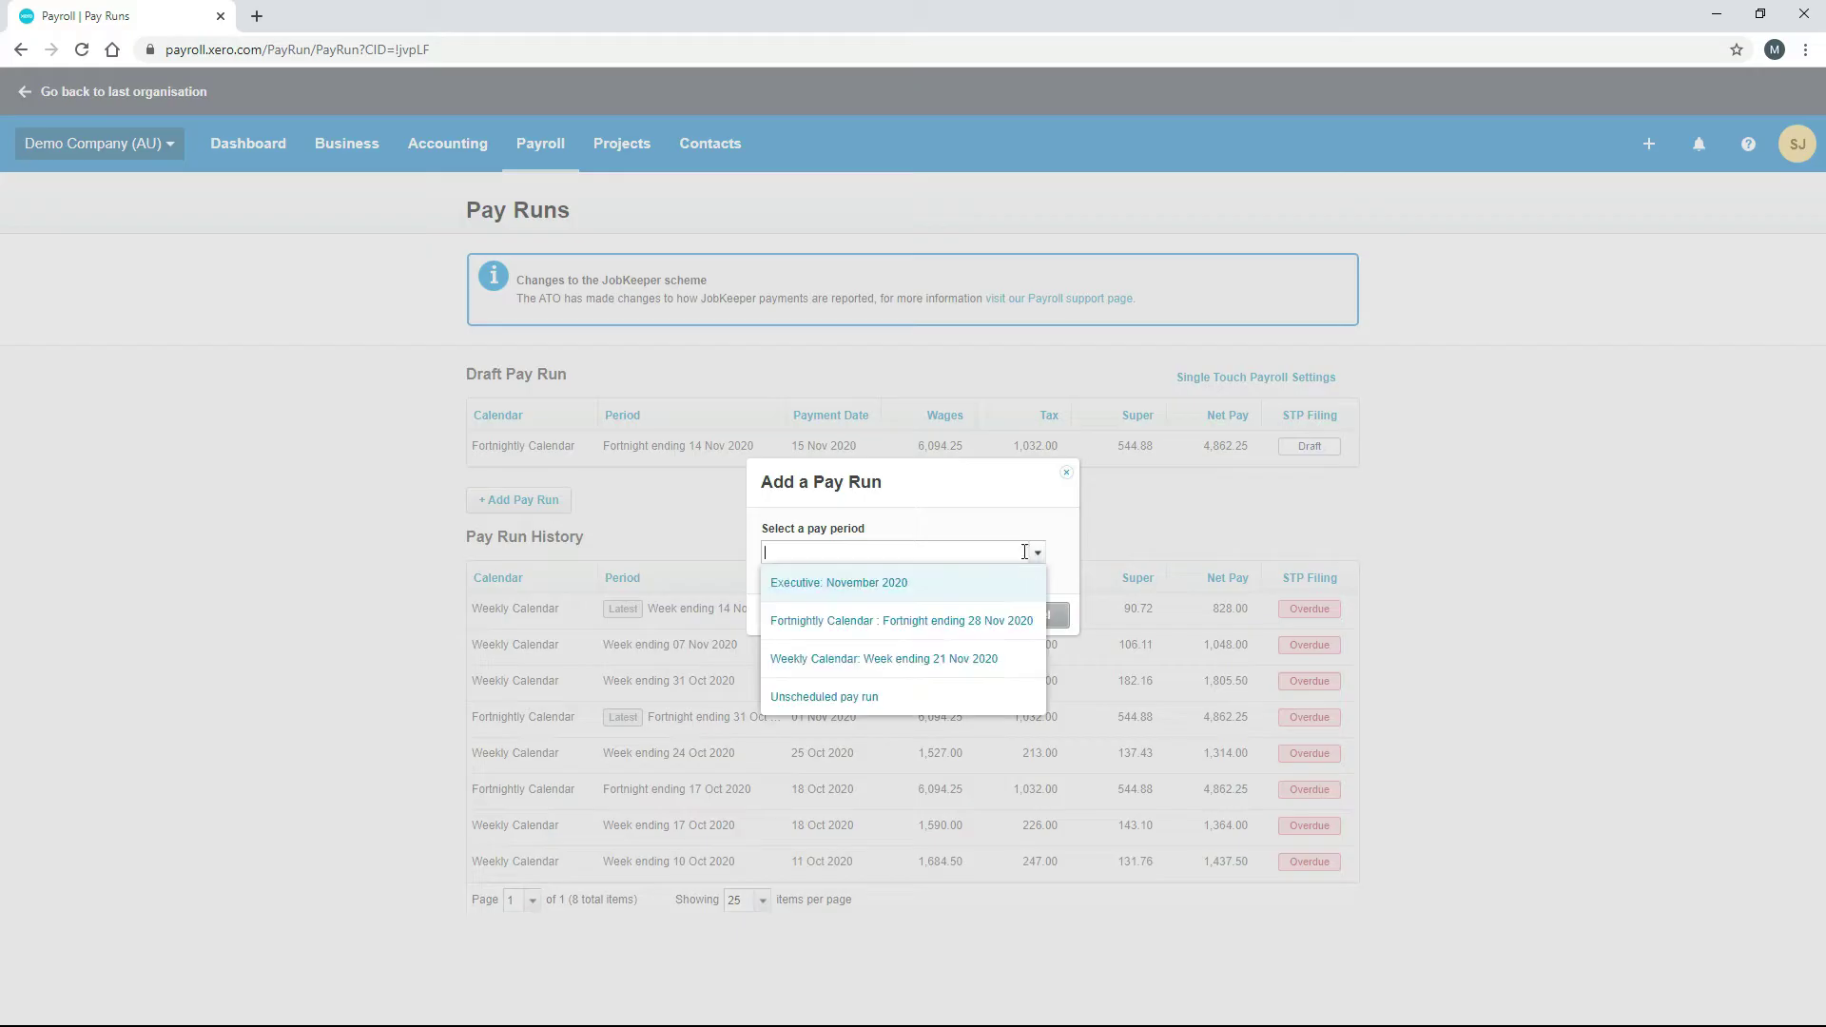
click(872, 627)
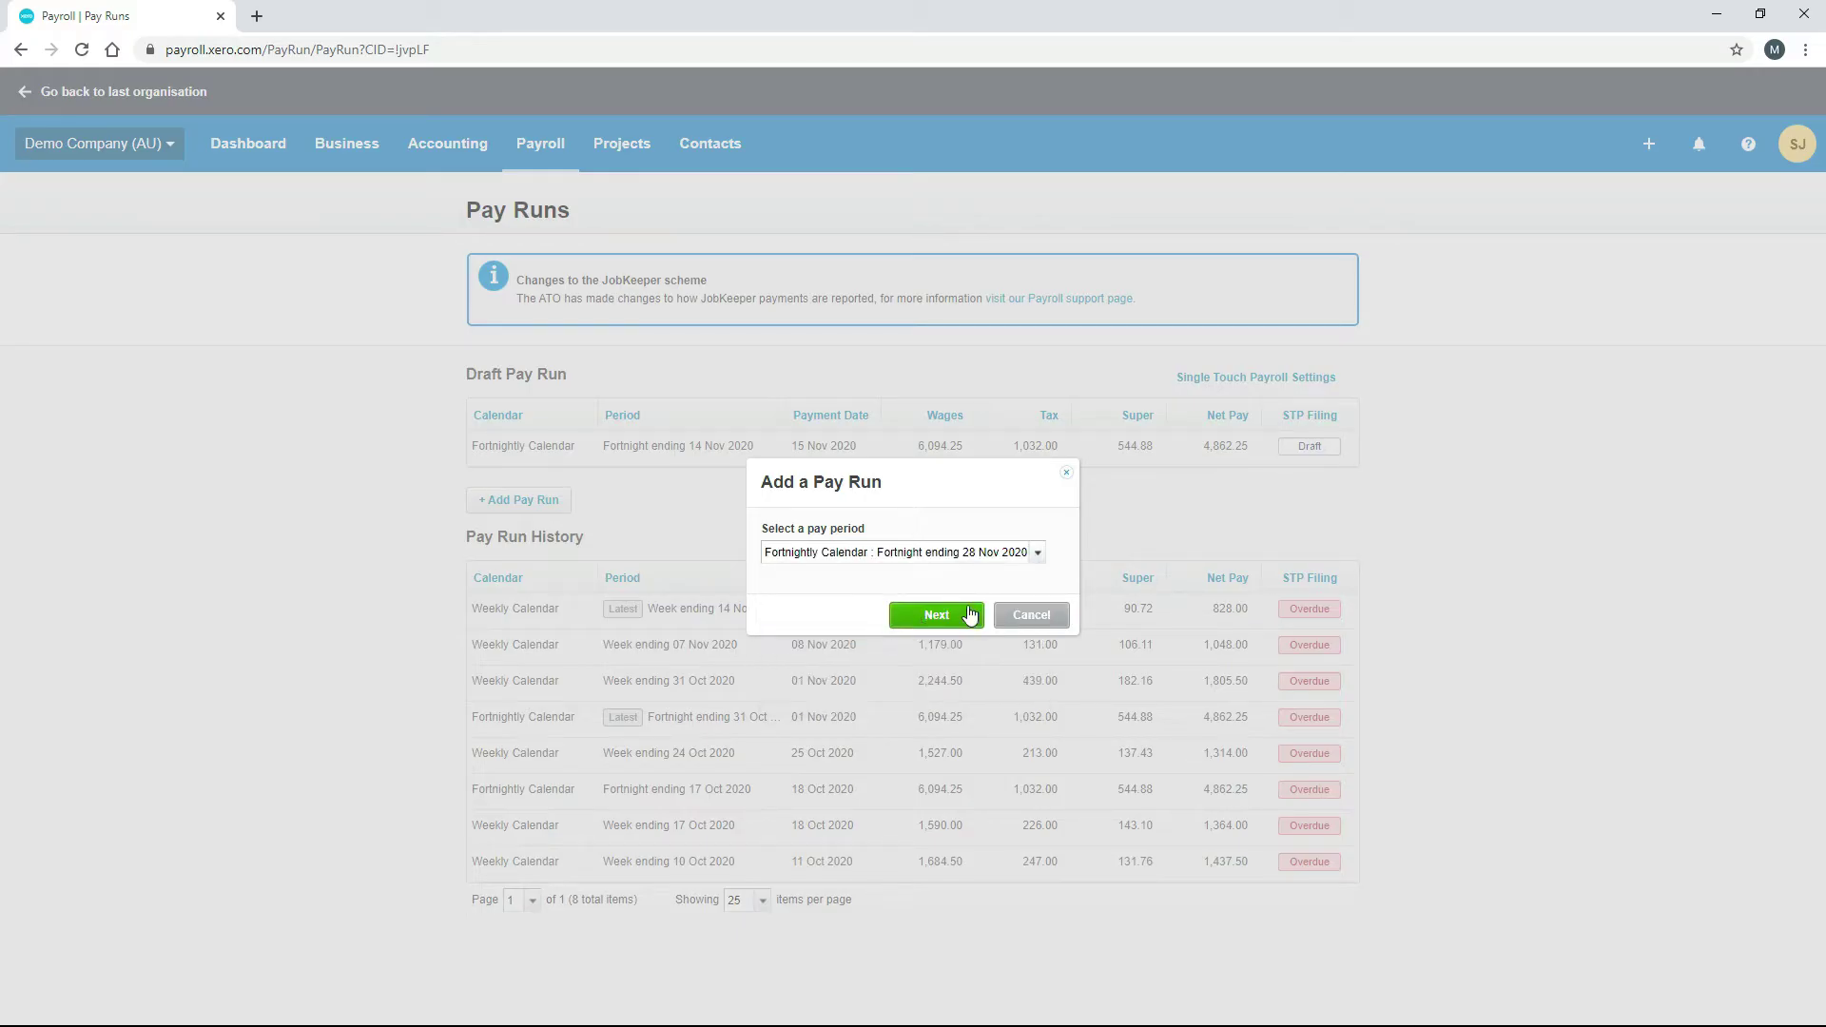
click(938, 615)
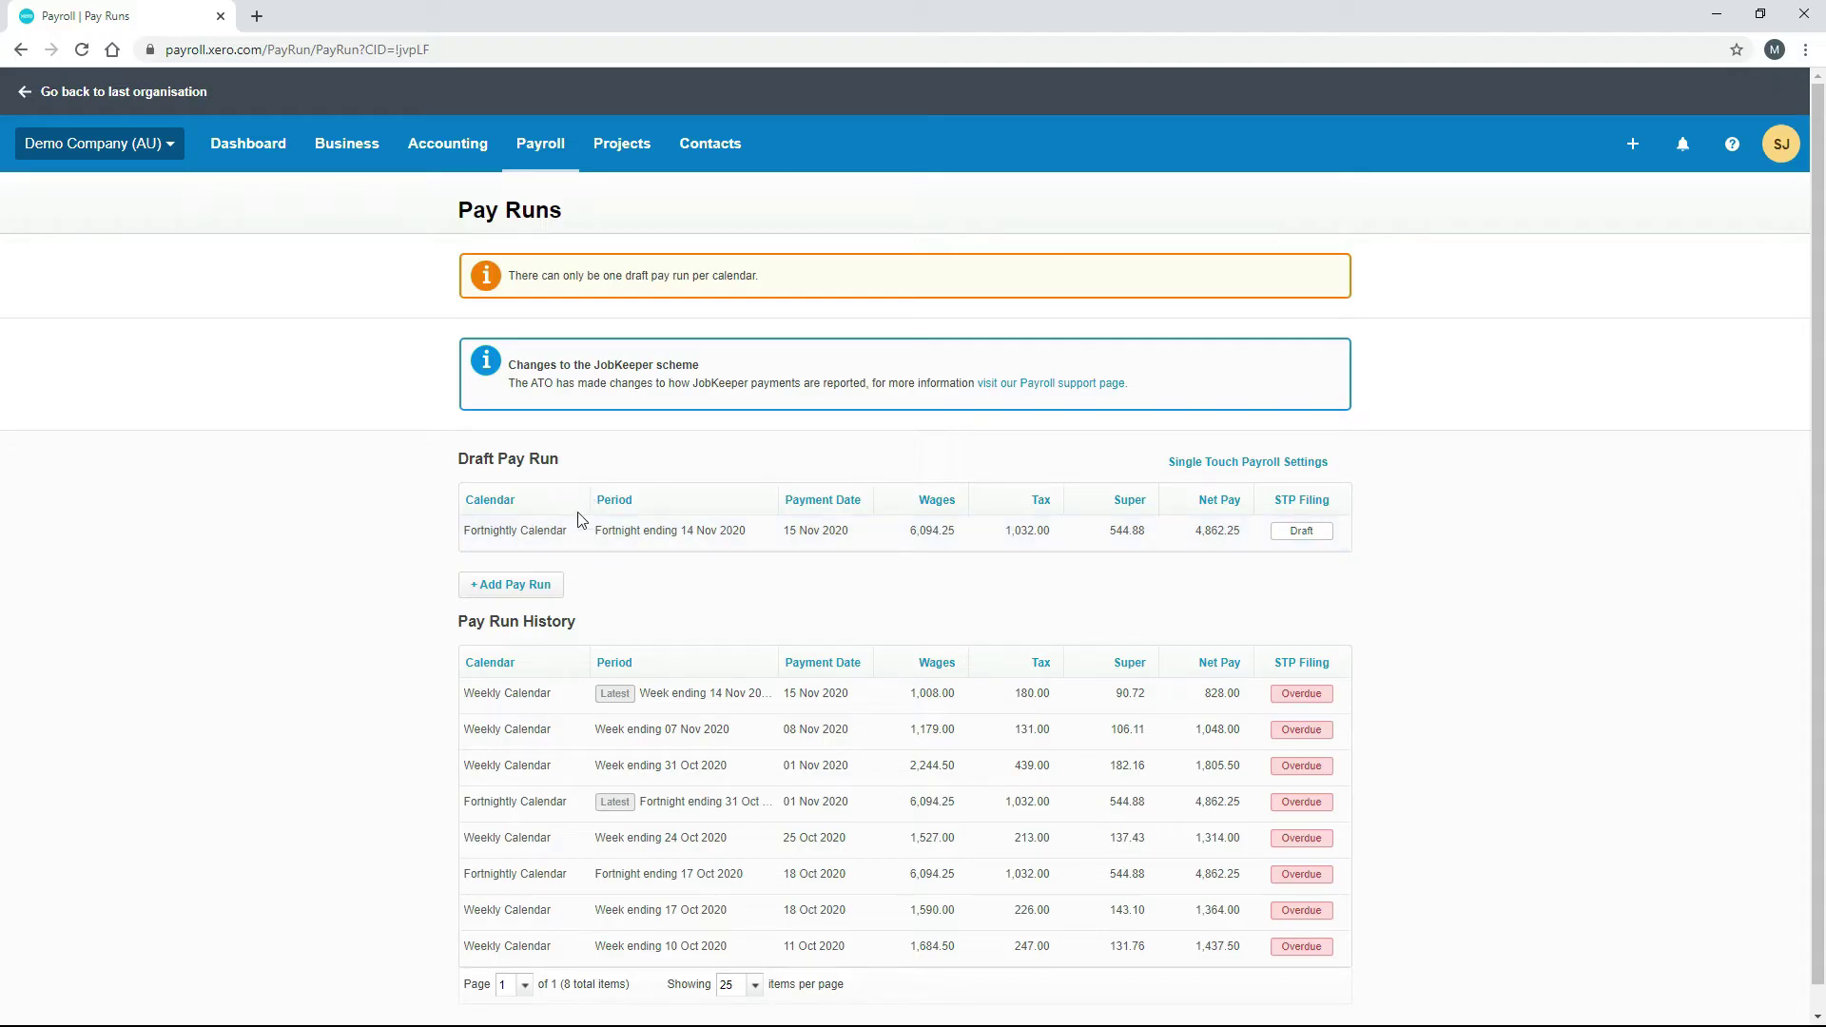
Step: Add a pay run for Weekly Calendar: Week ending 21 Nov 2020
click(527, 594)
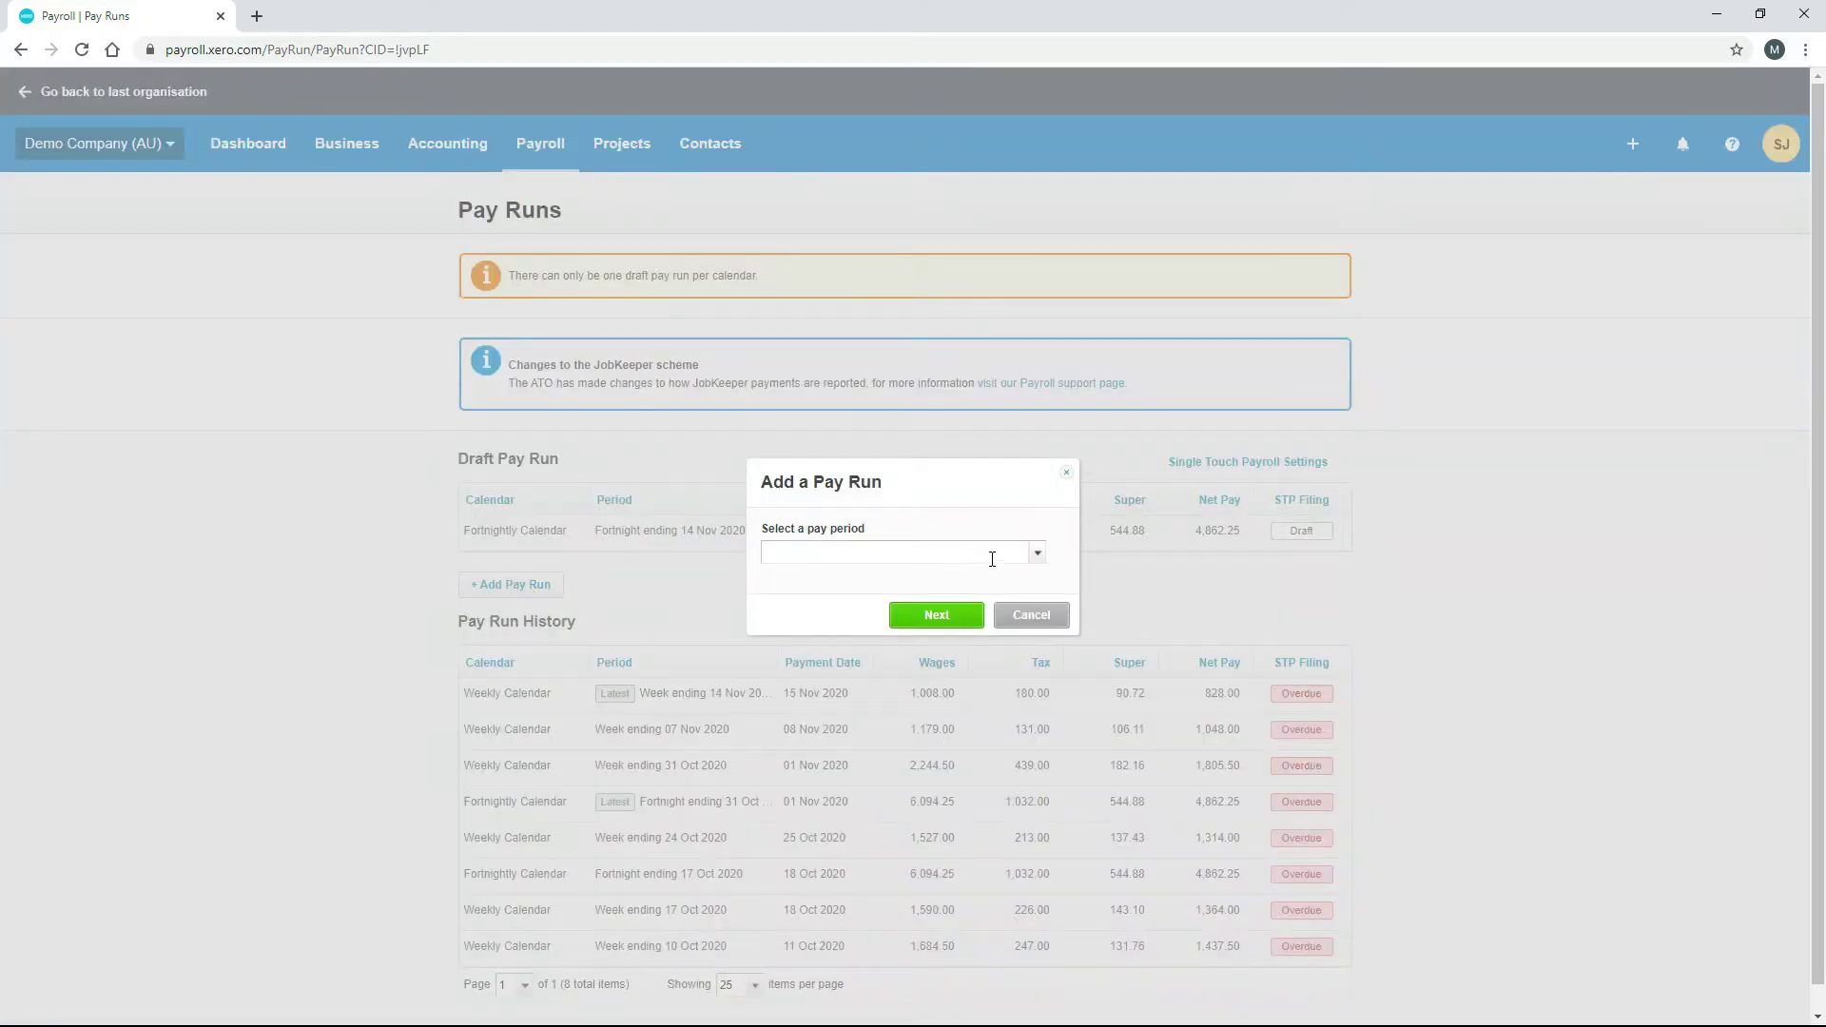
click(1036, 560)
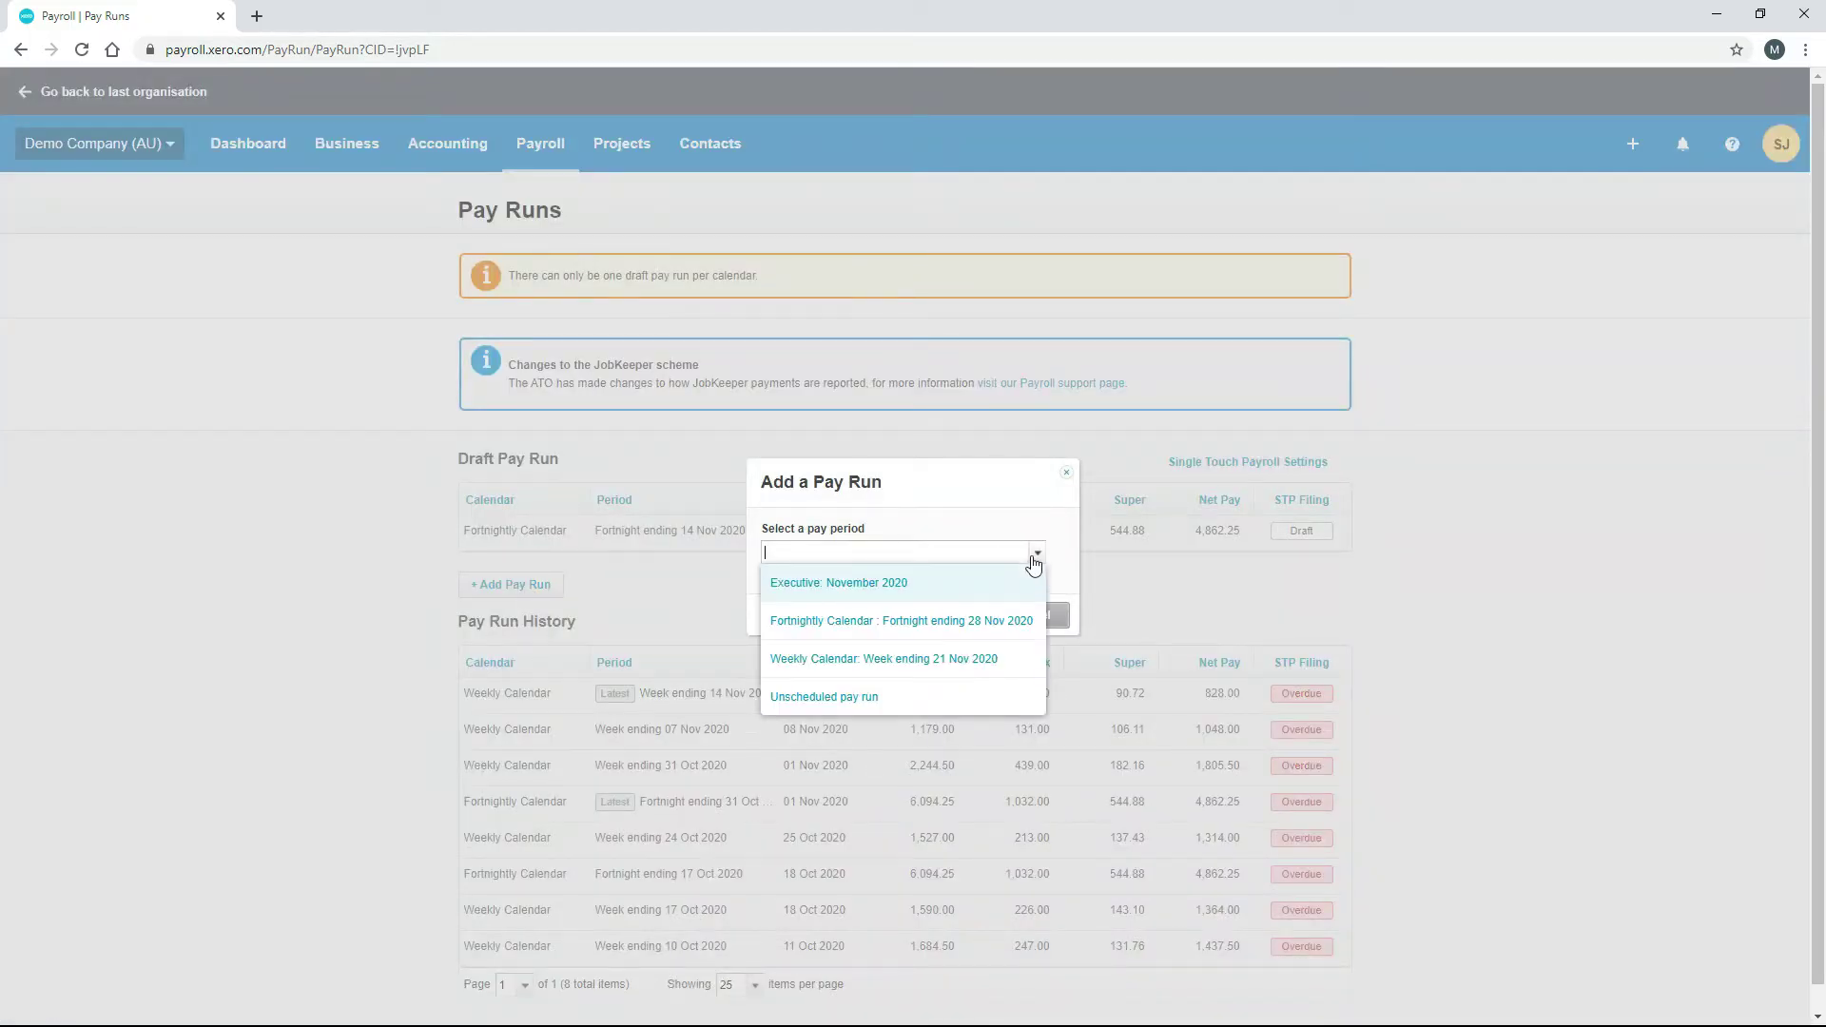
click(850, 667)
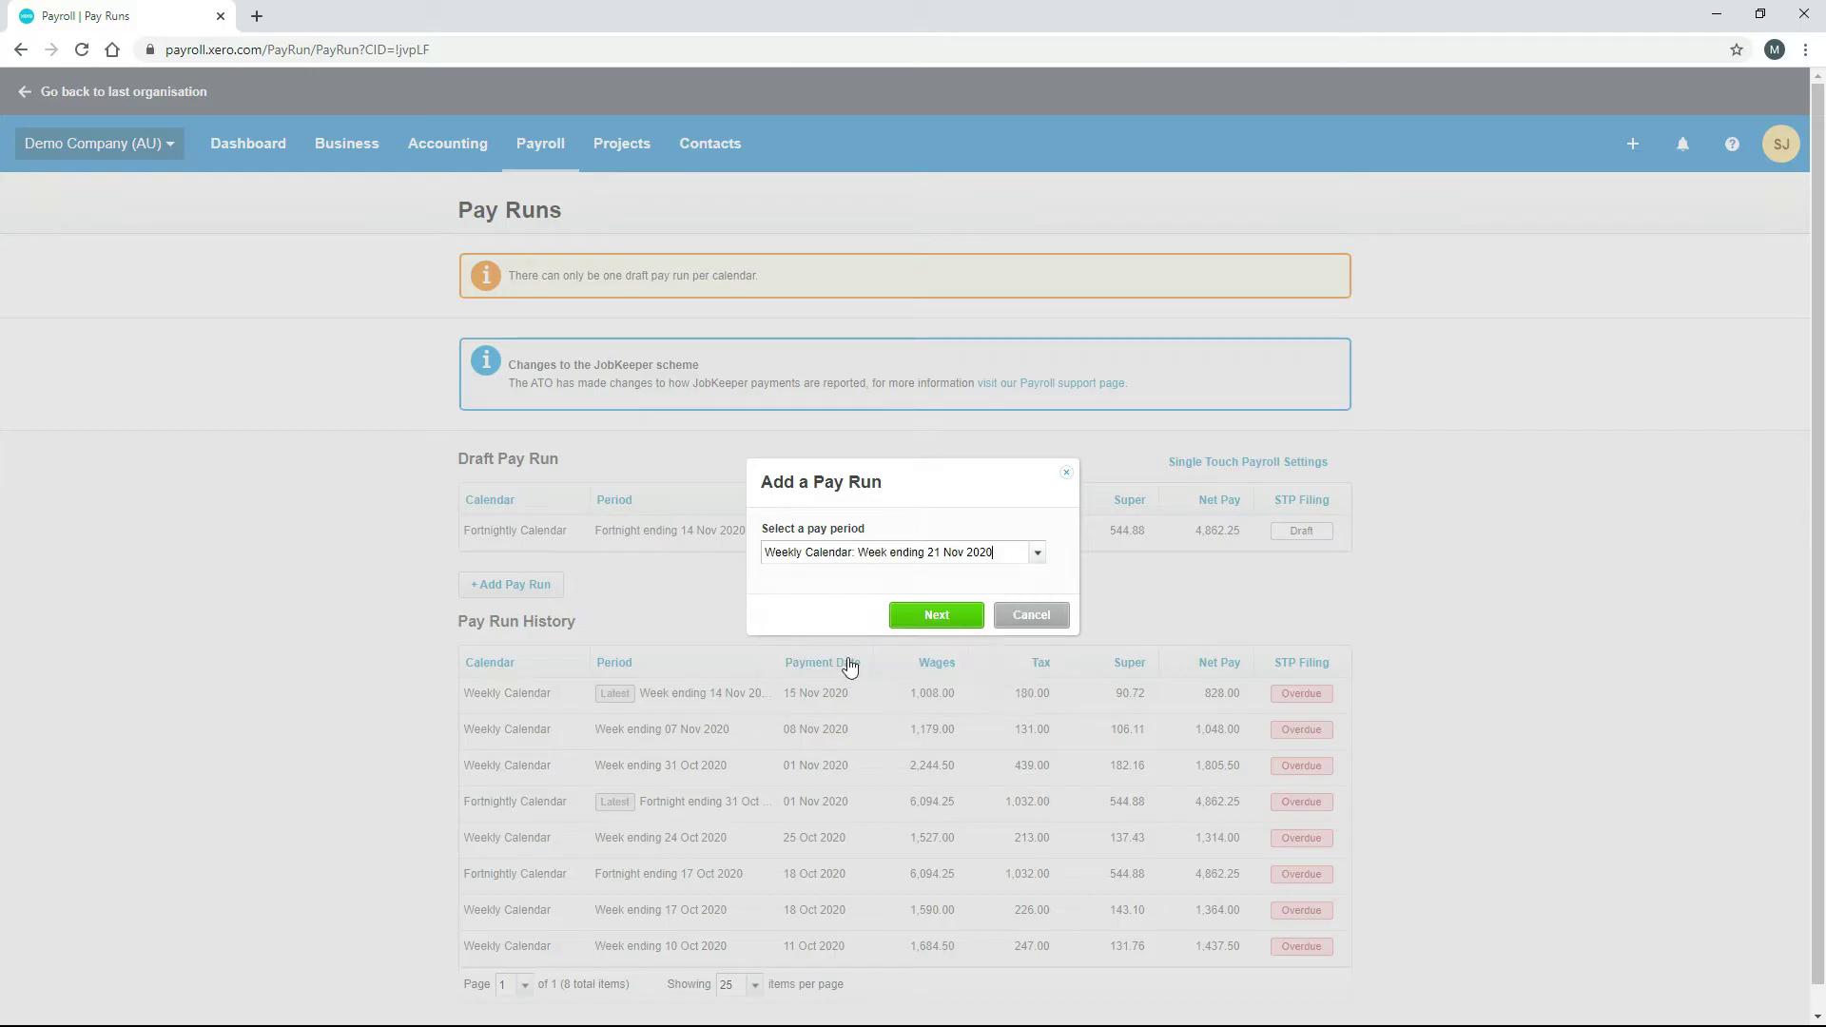
click(927, 618)
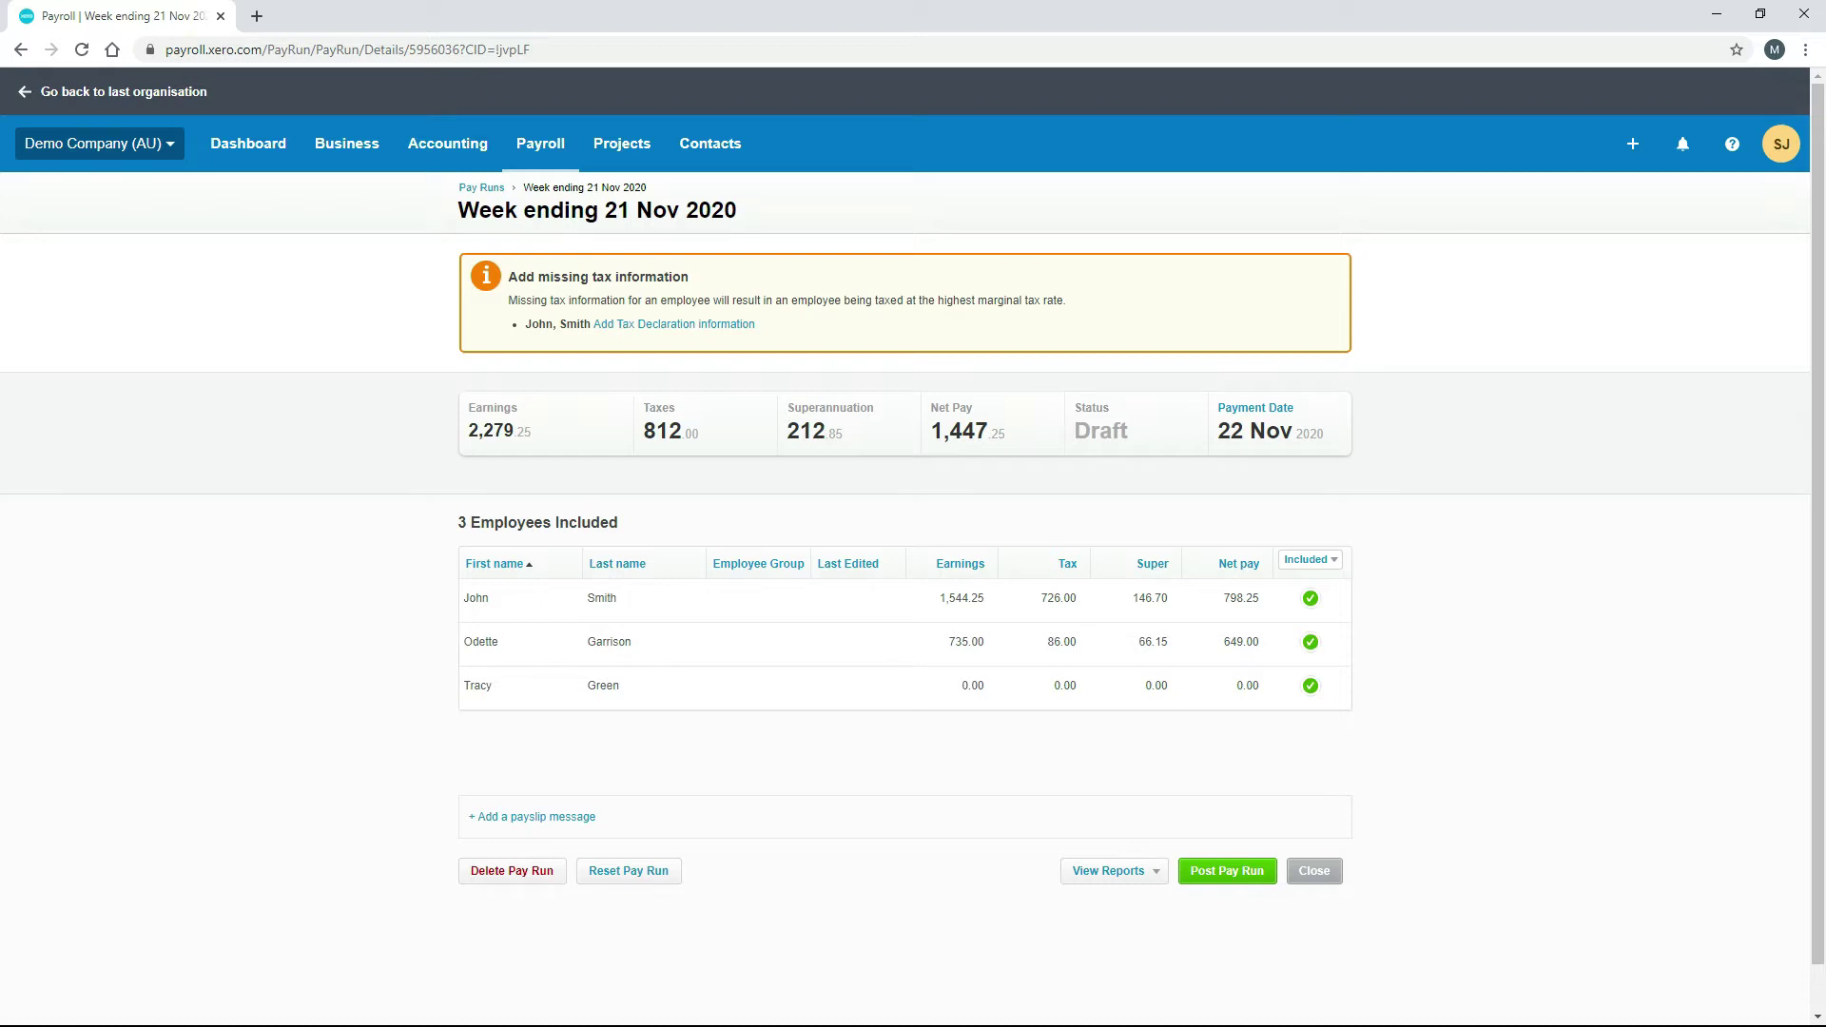
click(487, 196)
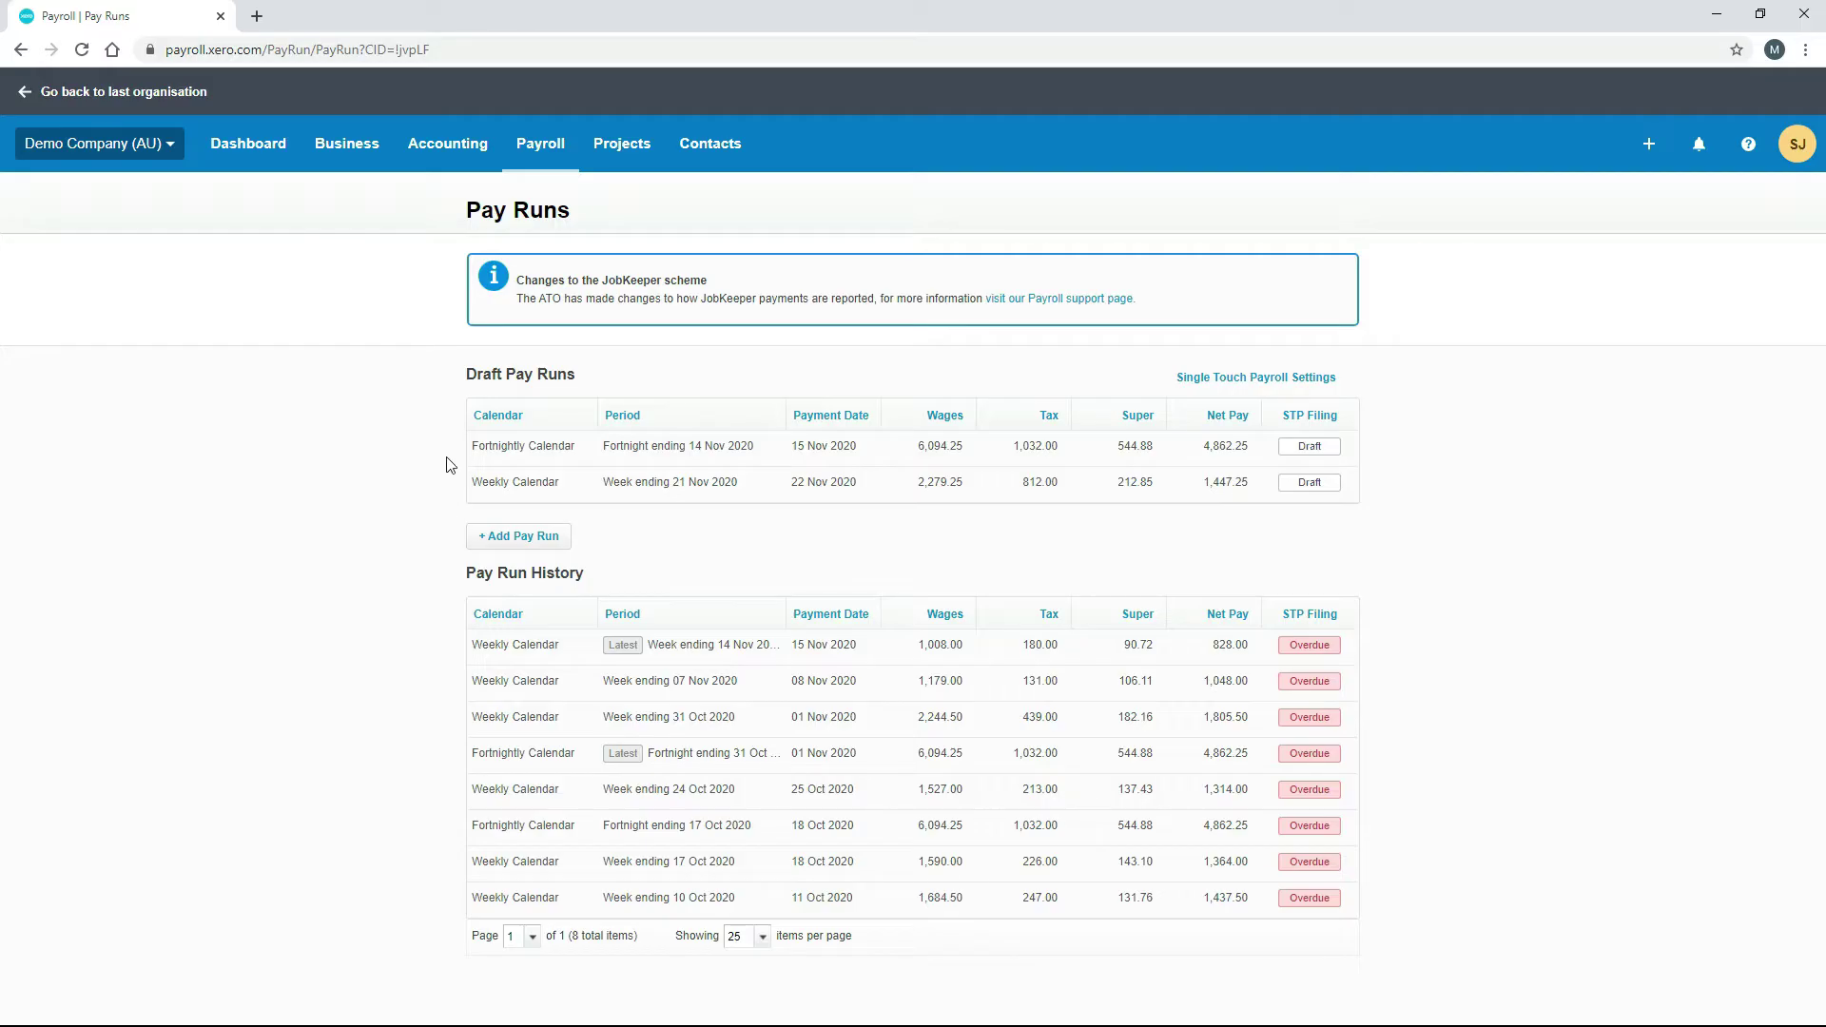
click(953, 492)
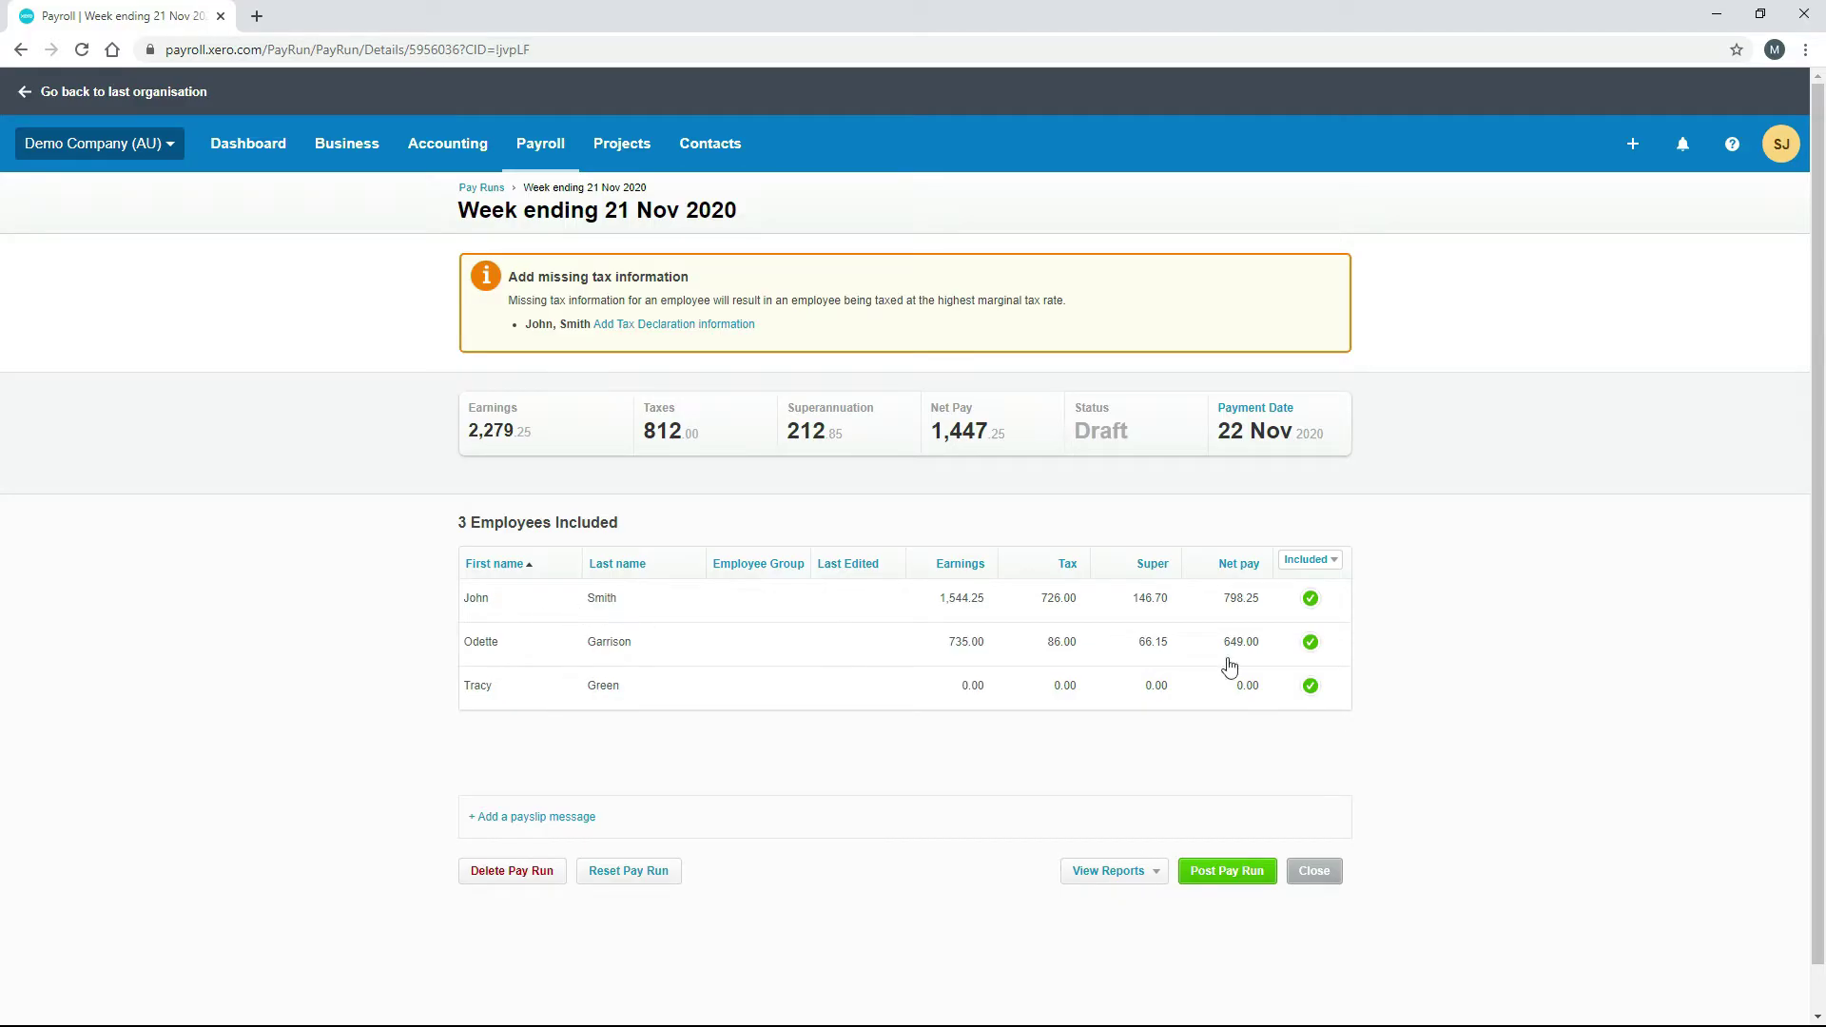
click(1311, 644)
Step: Glance at View Reports, then open the first employee's 1,544.25 payslip
click(1153, 877)
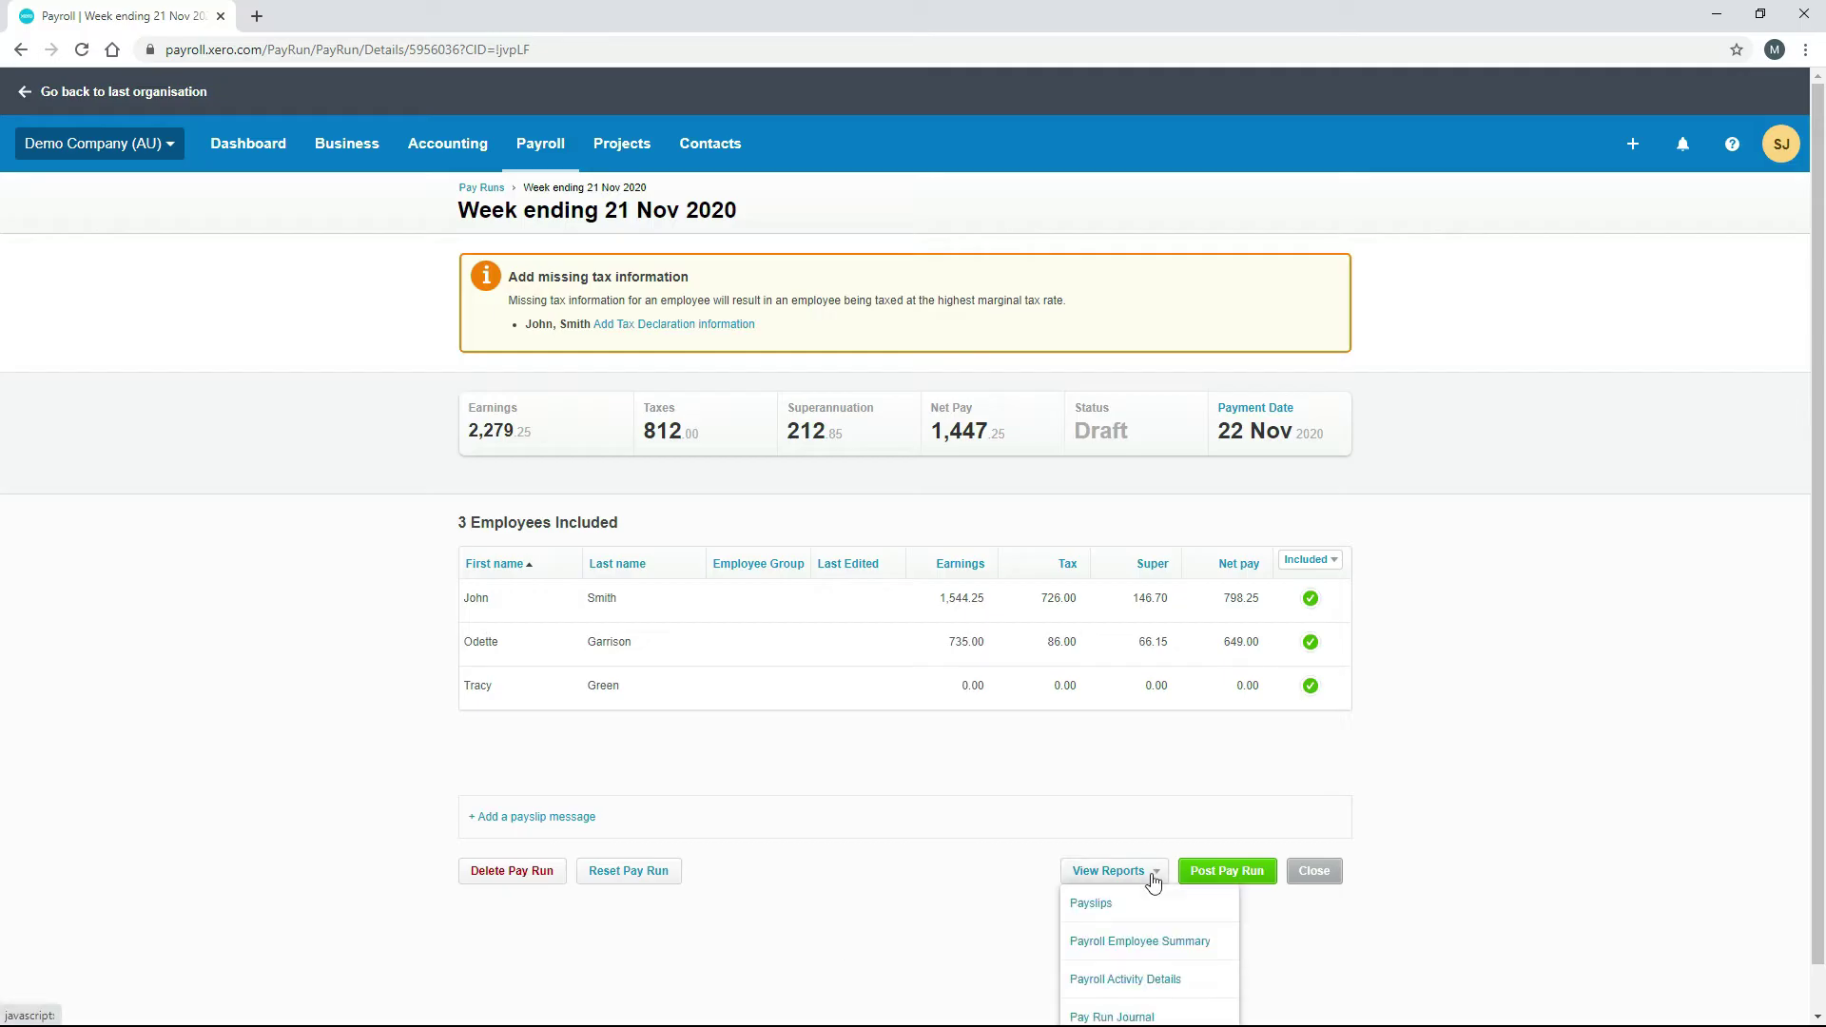
click(1006, 886)
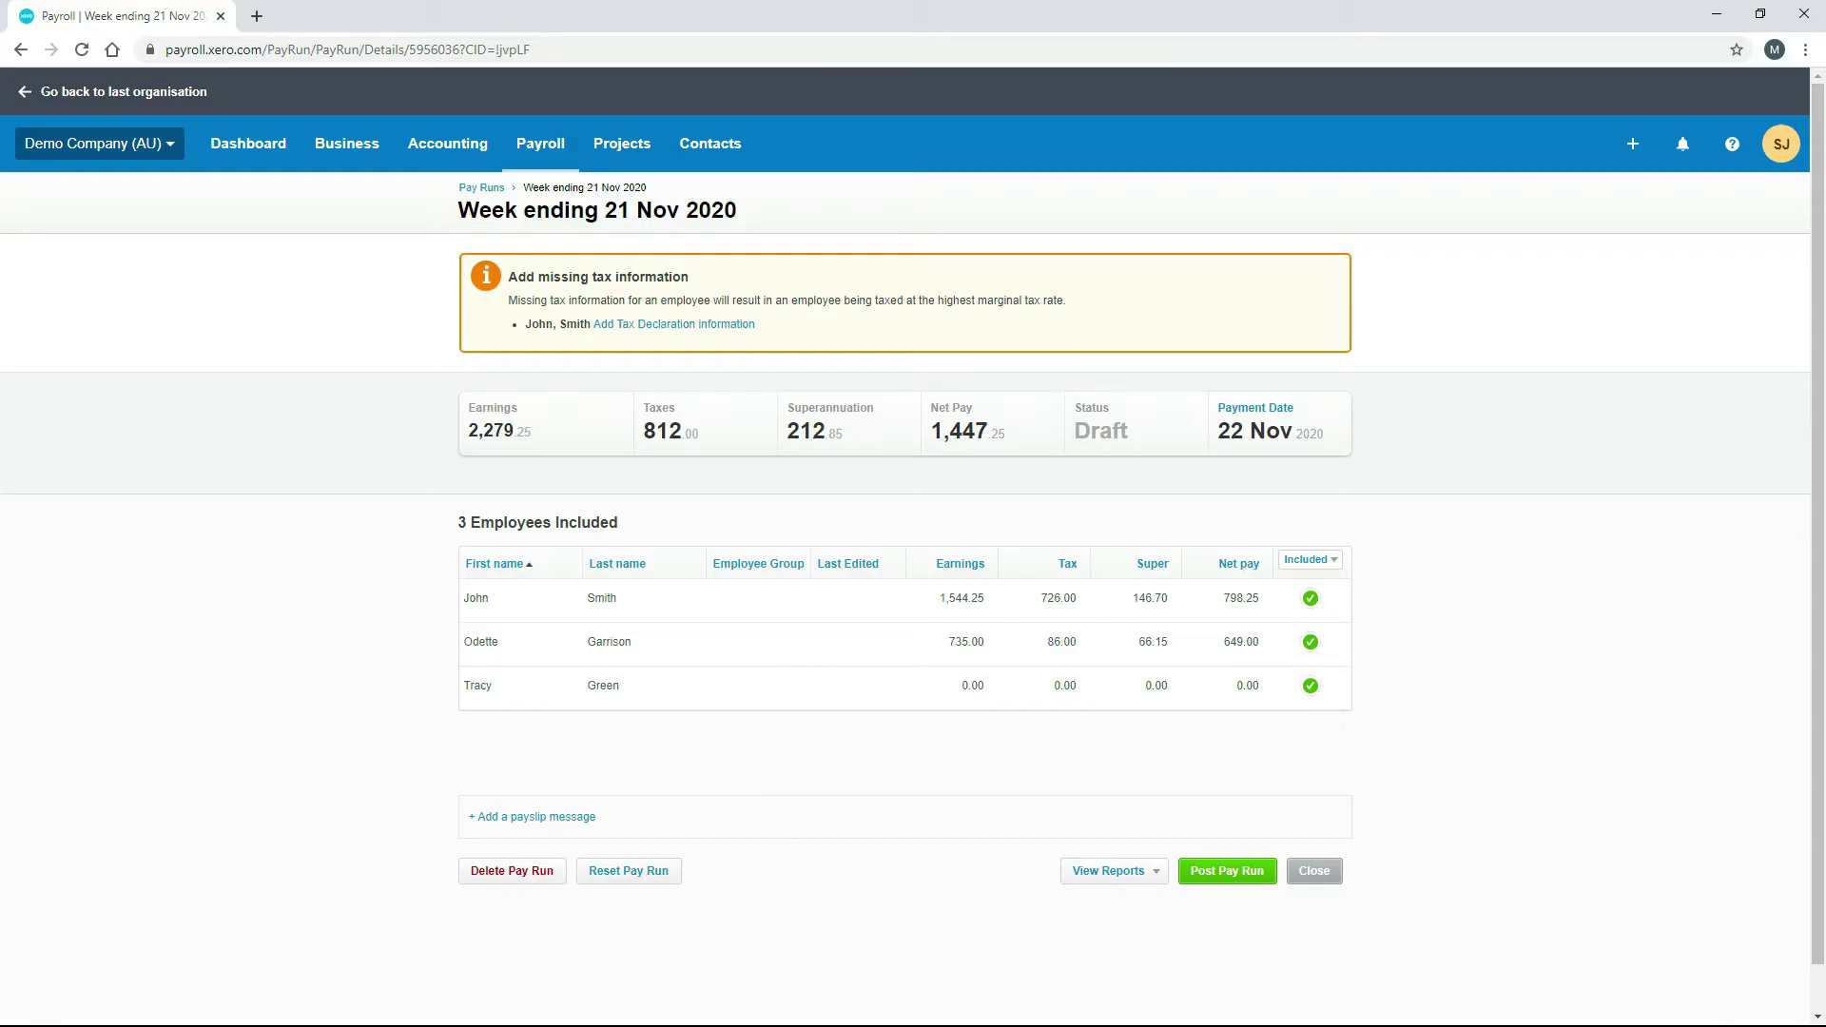
click(758, 606)
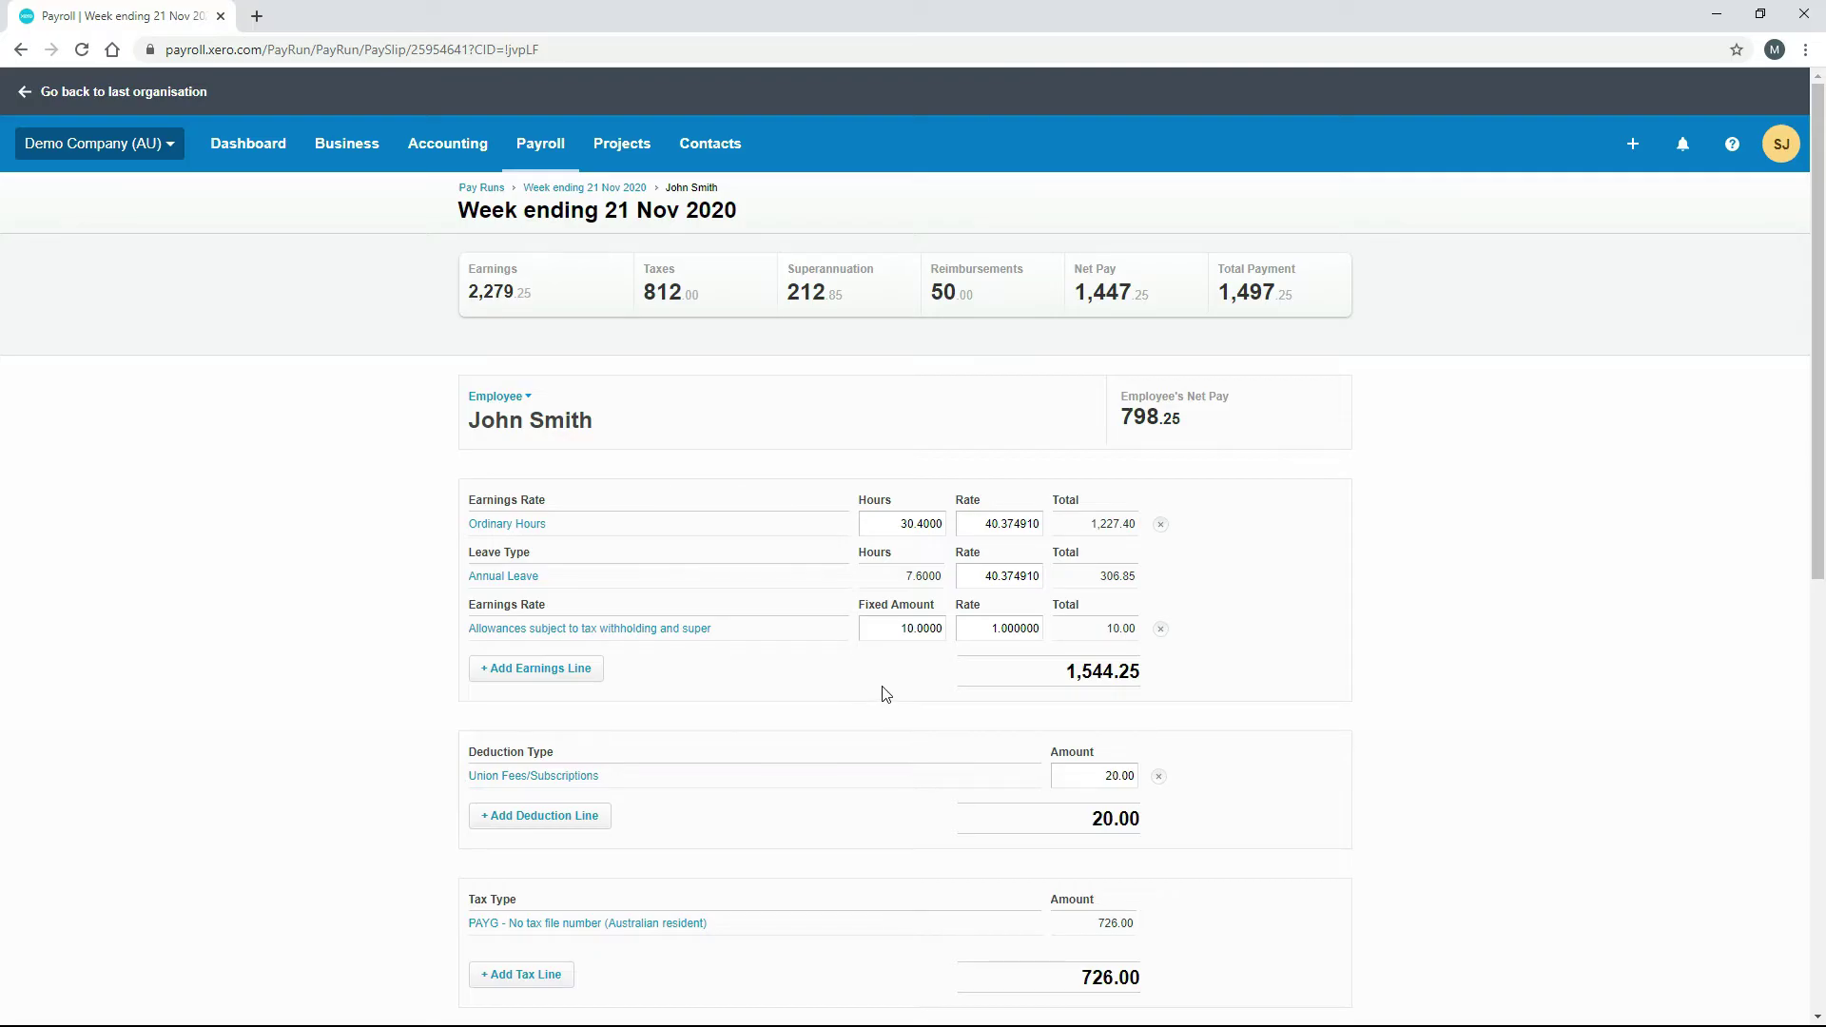
click(563, 670)
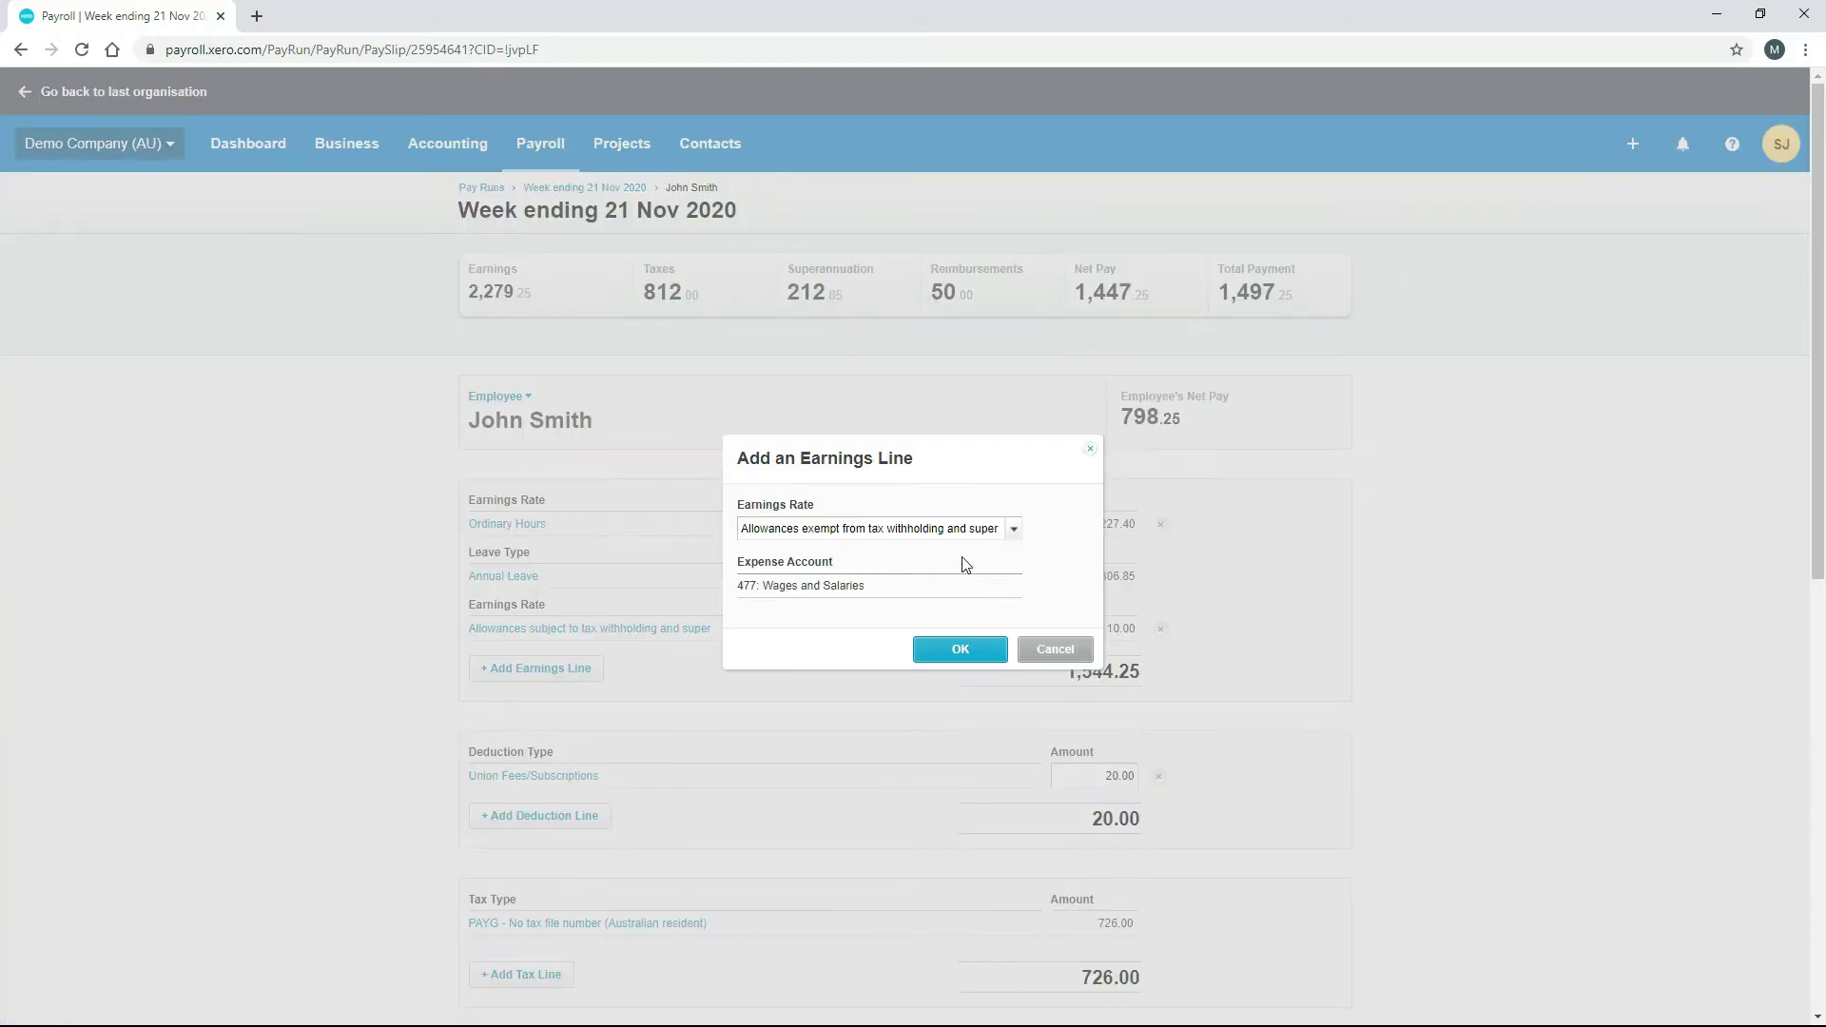
click(1013, 538)
scroll(979, 594, down, 2)
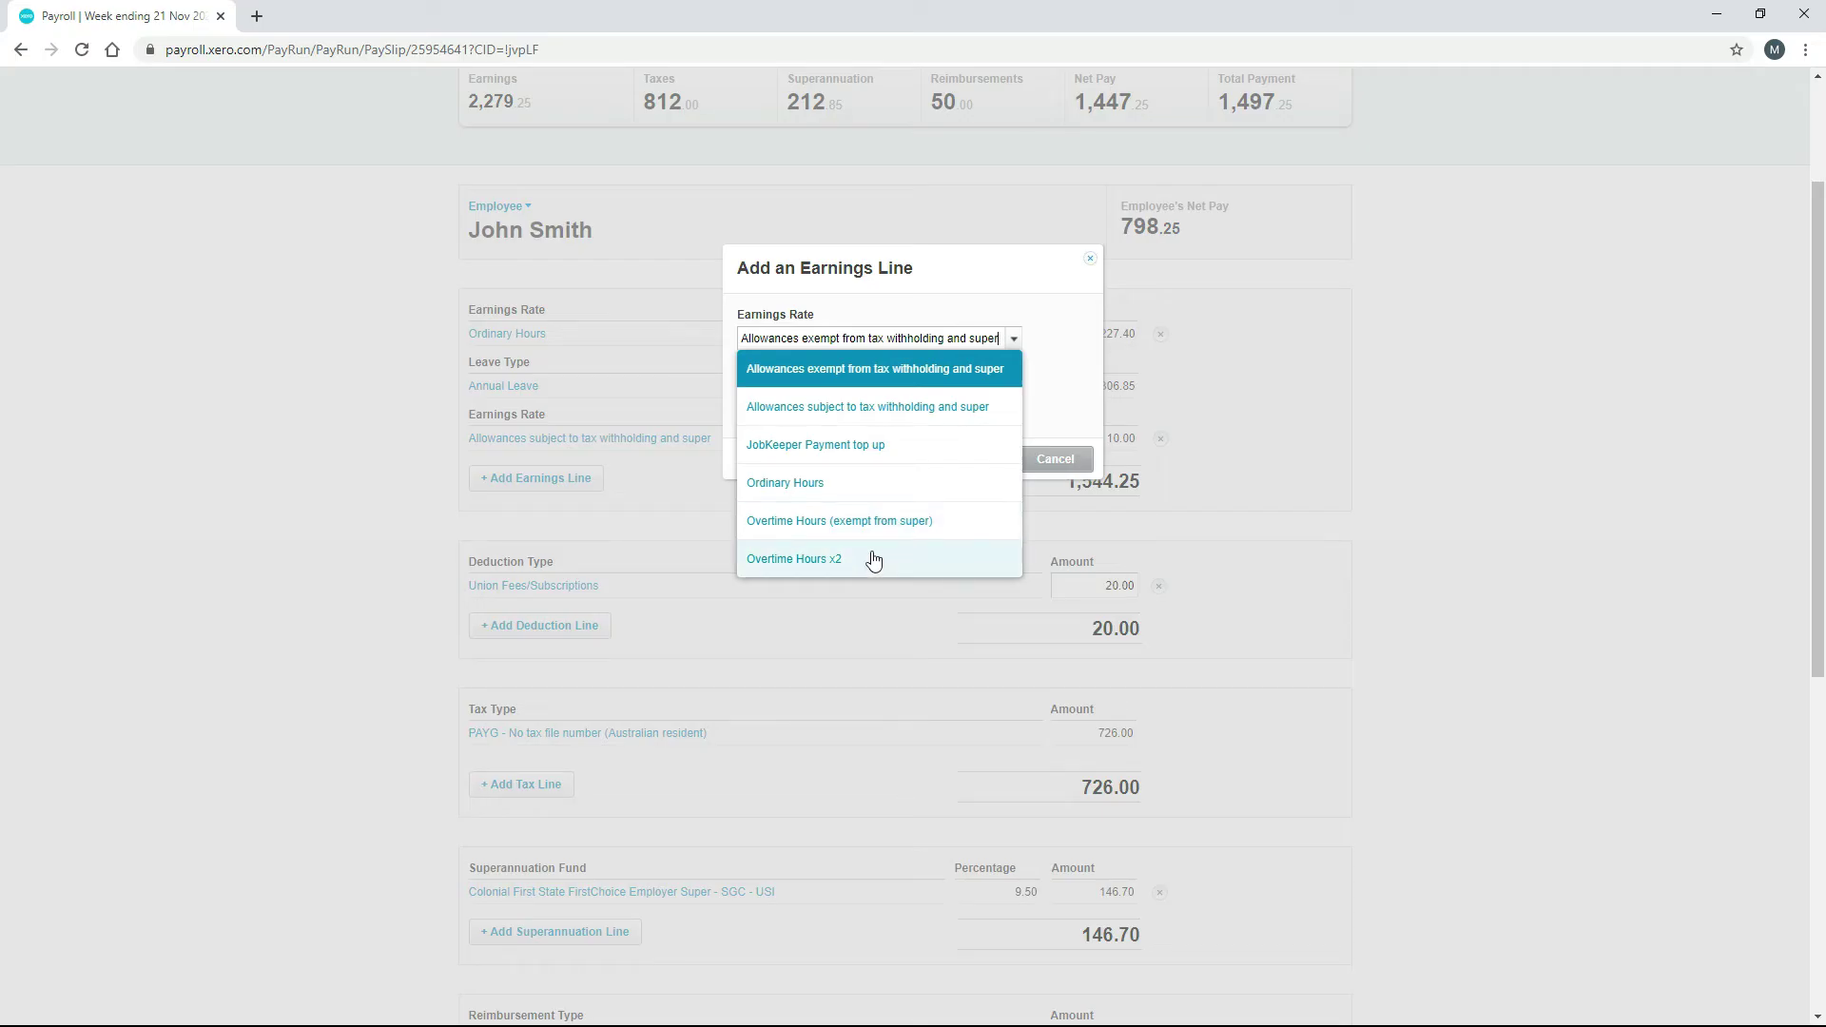
click(873, 561)
click(970, 463)
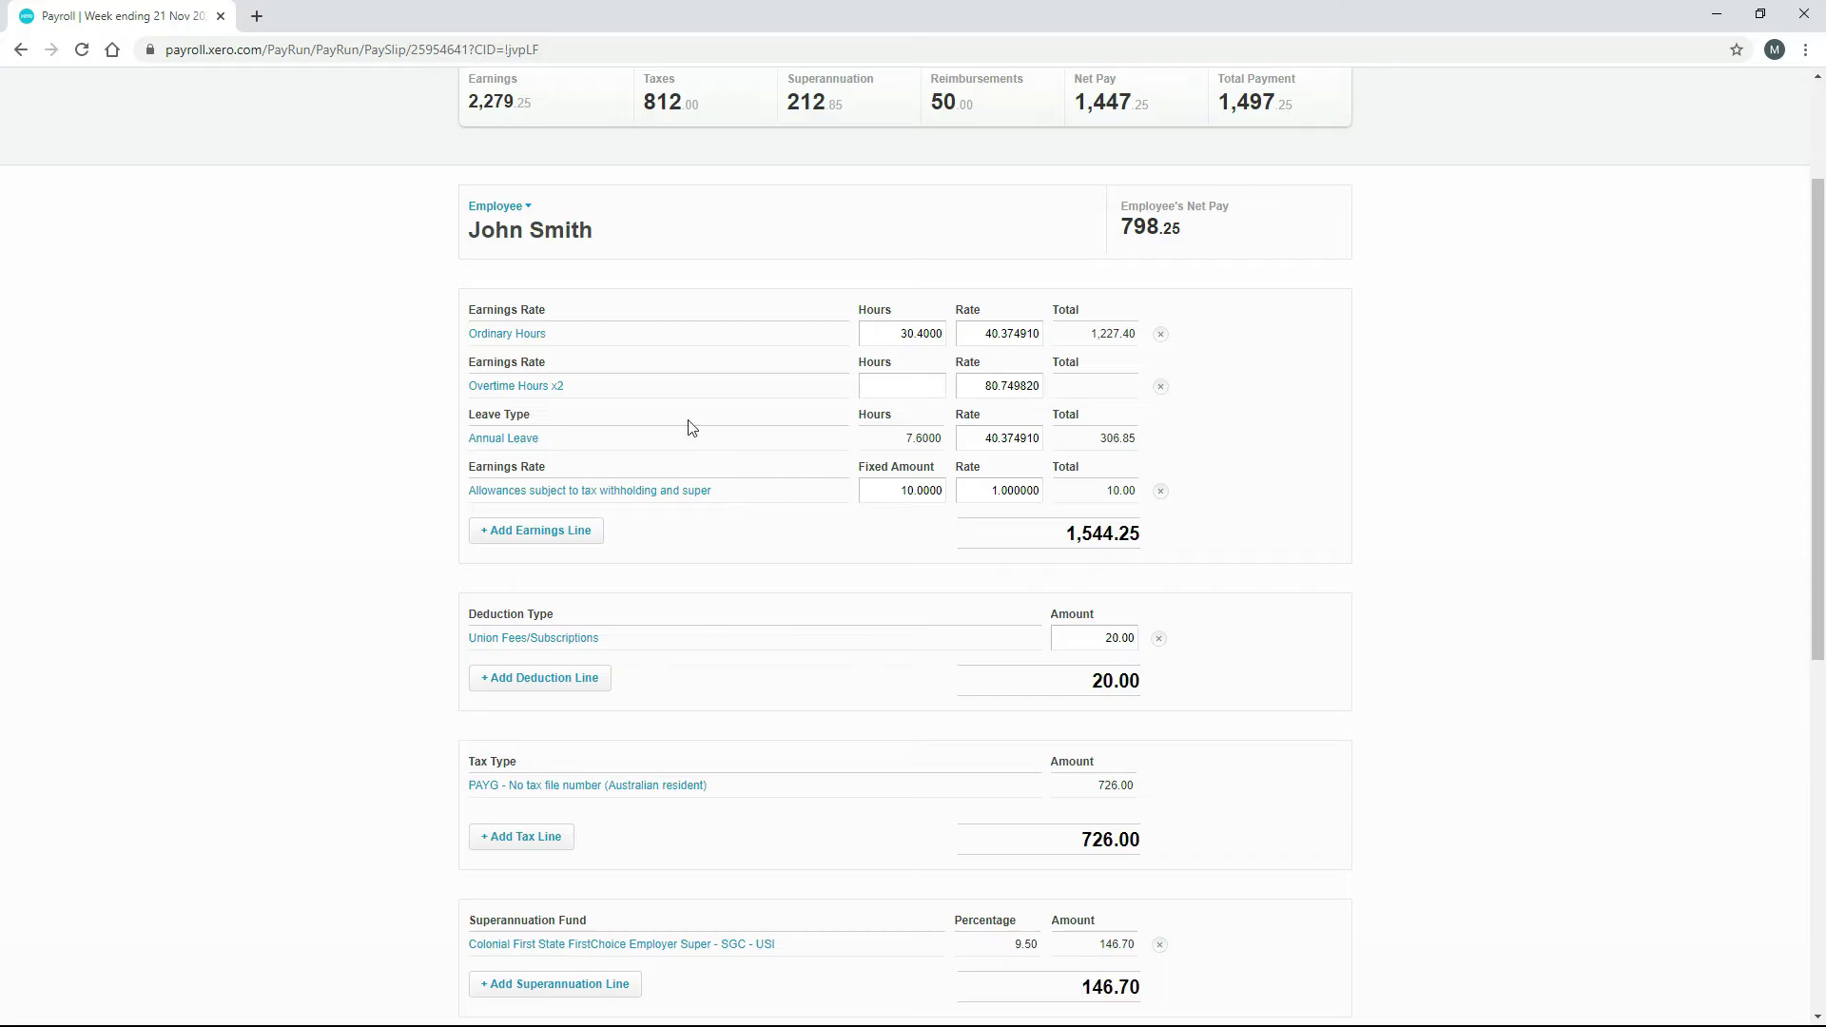
click(903, 381)
text(20)
key(Tab)
click(1396, 425)
scroll(1387, 424, up, 2)
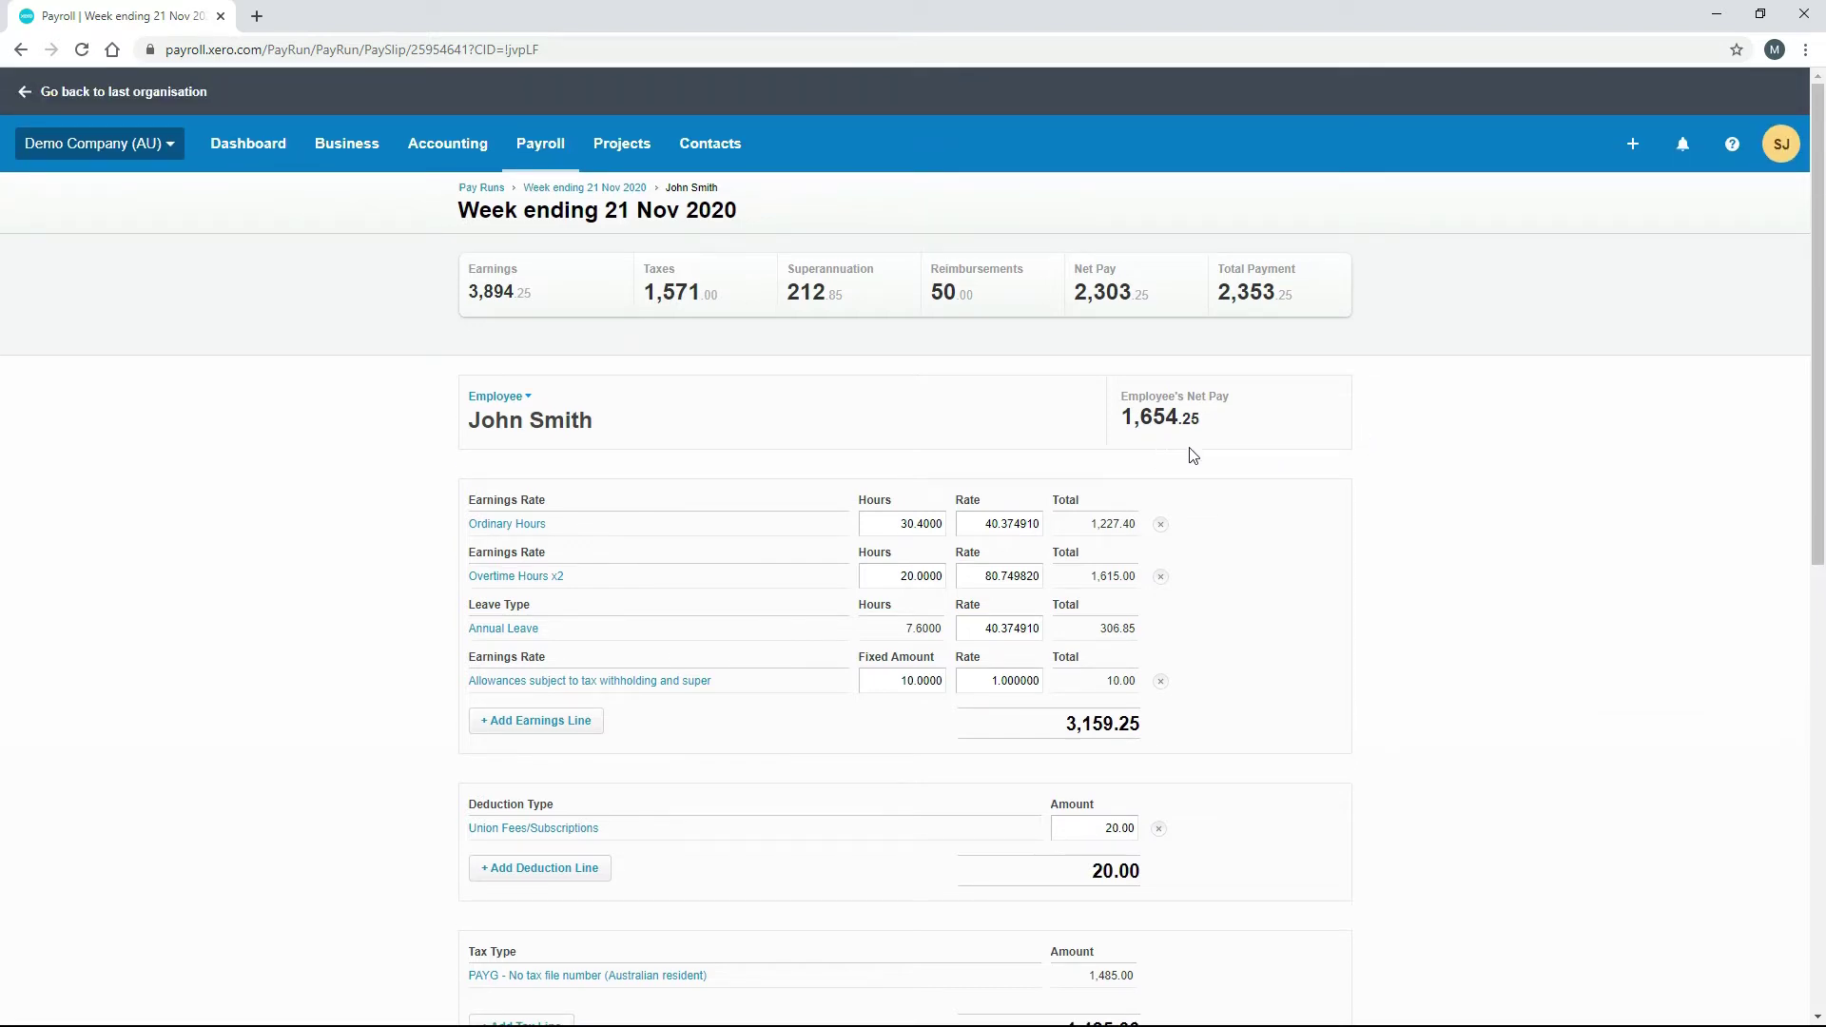
scroll(1244, 585, down, 3)
scroll(1248, 587, down, 1)
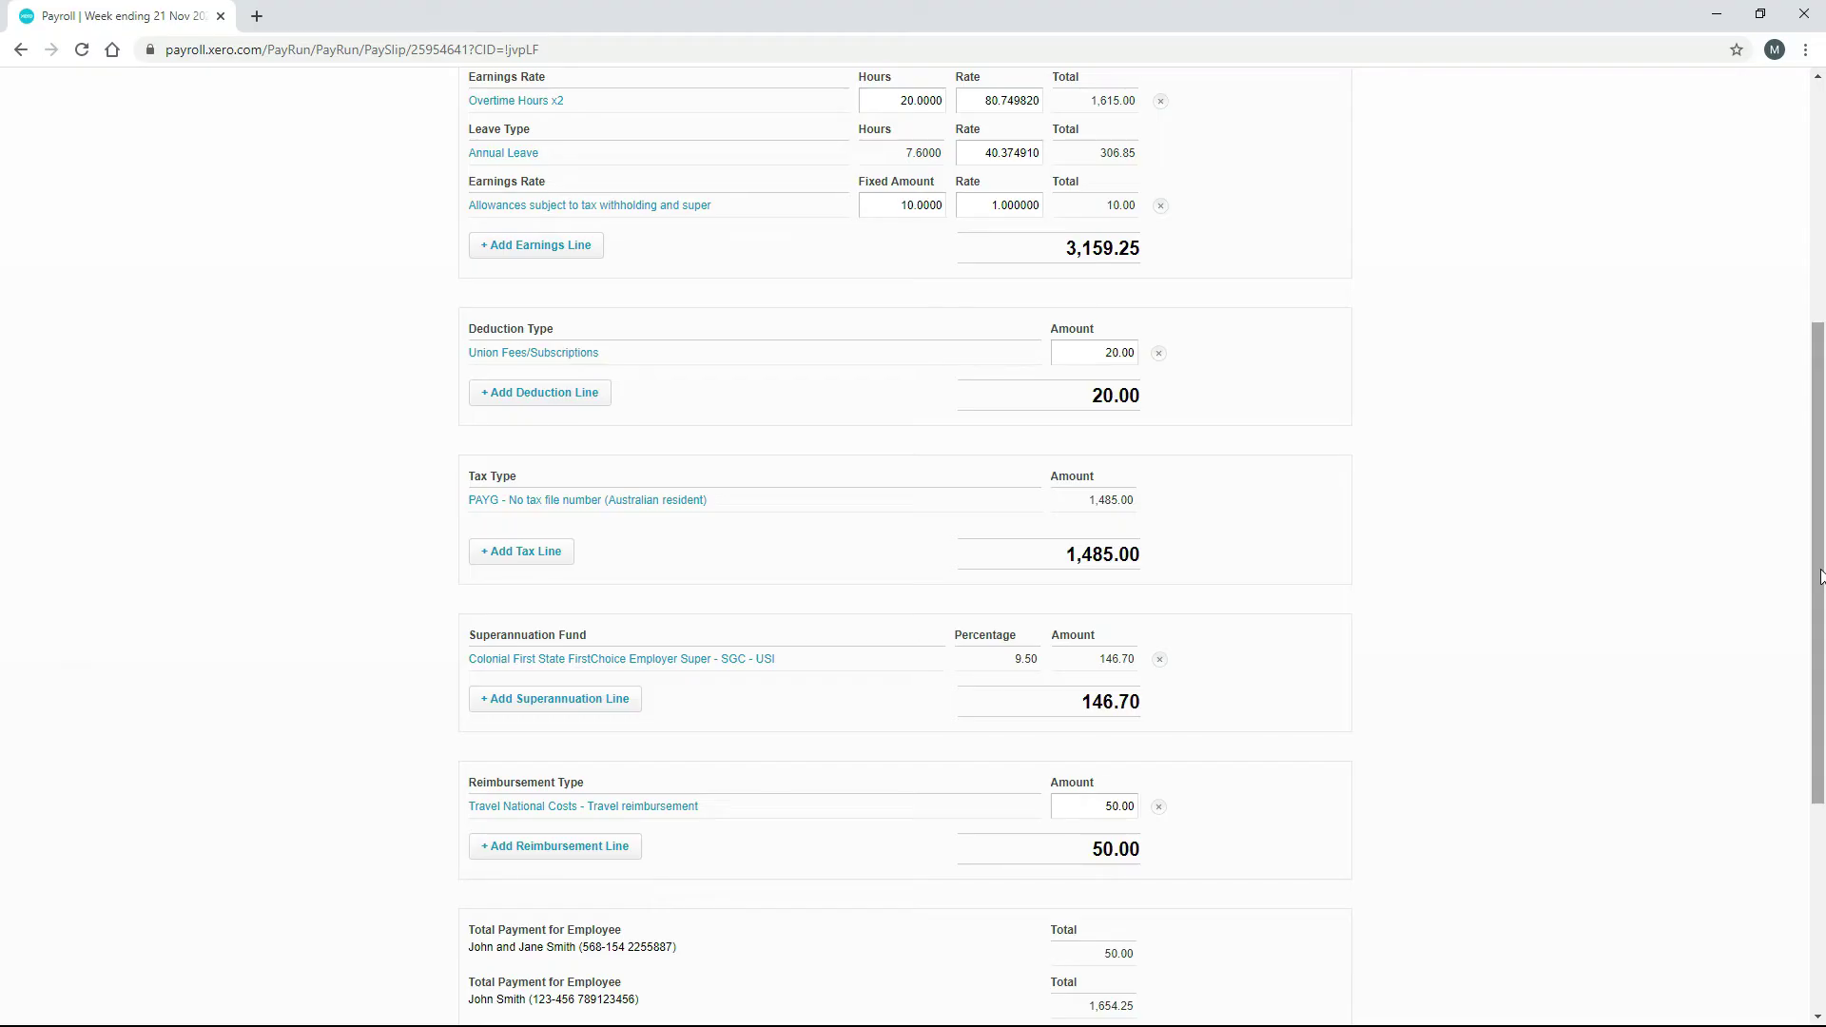
drag(1822, 576, 1817, 808)
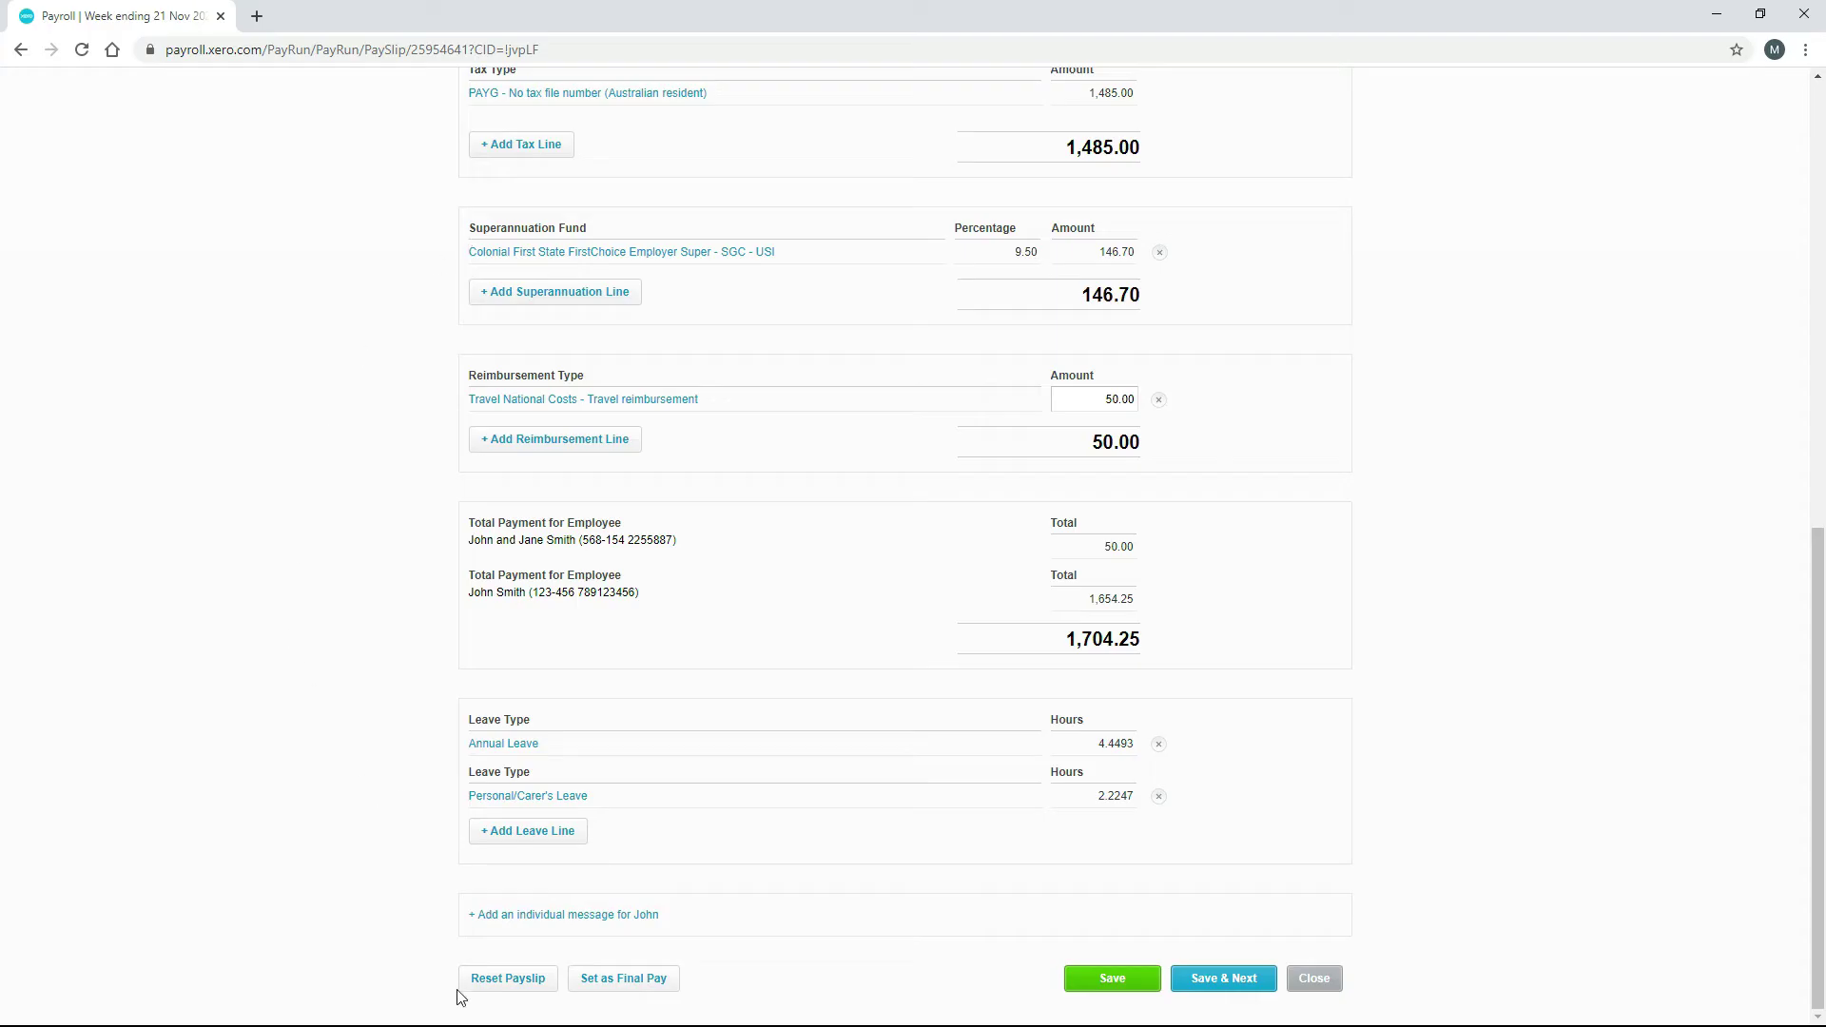
Step: Reset the employee's payslip and add an Overtime Hours x2 earnings line
click(510, 980)
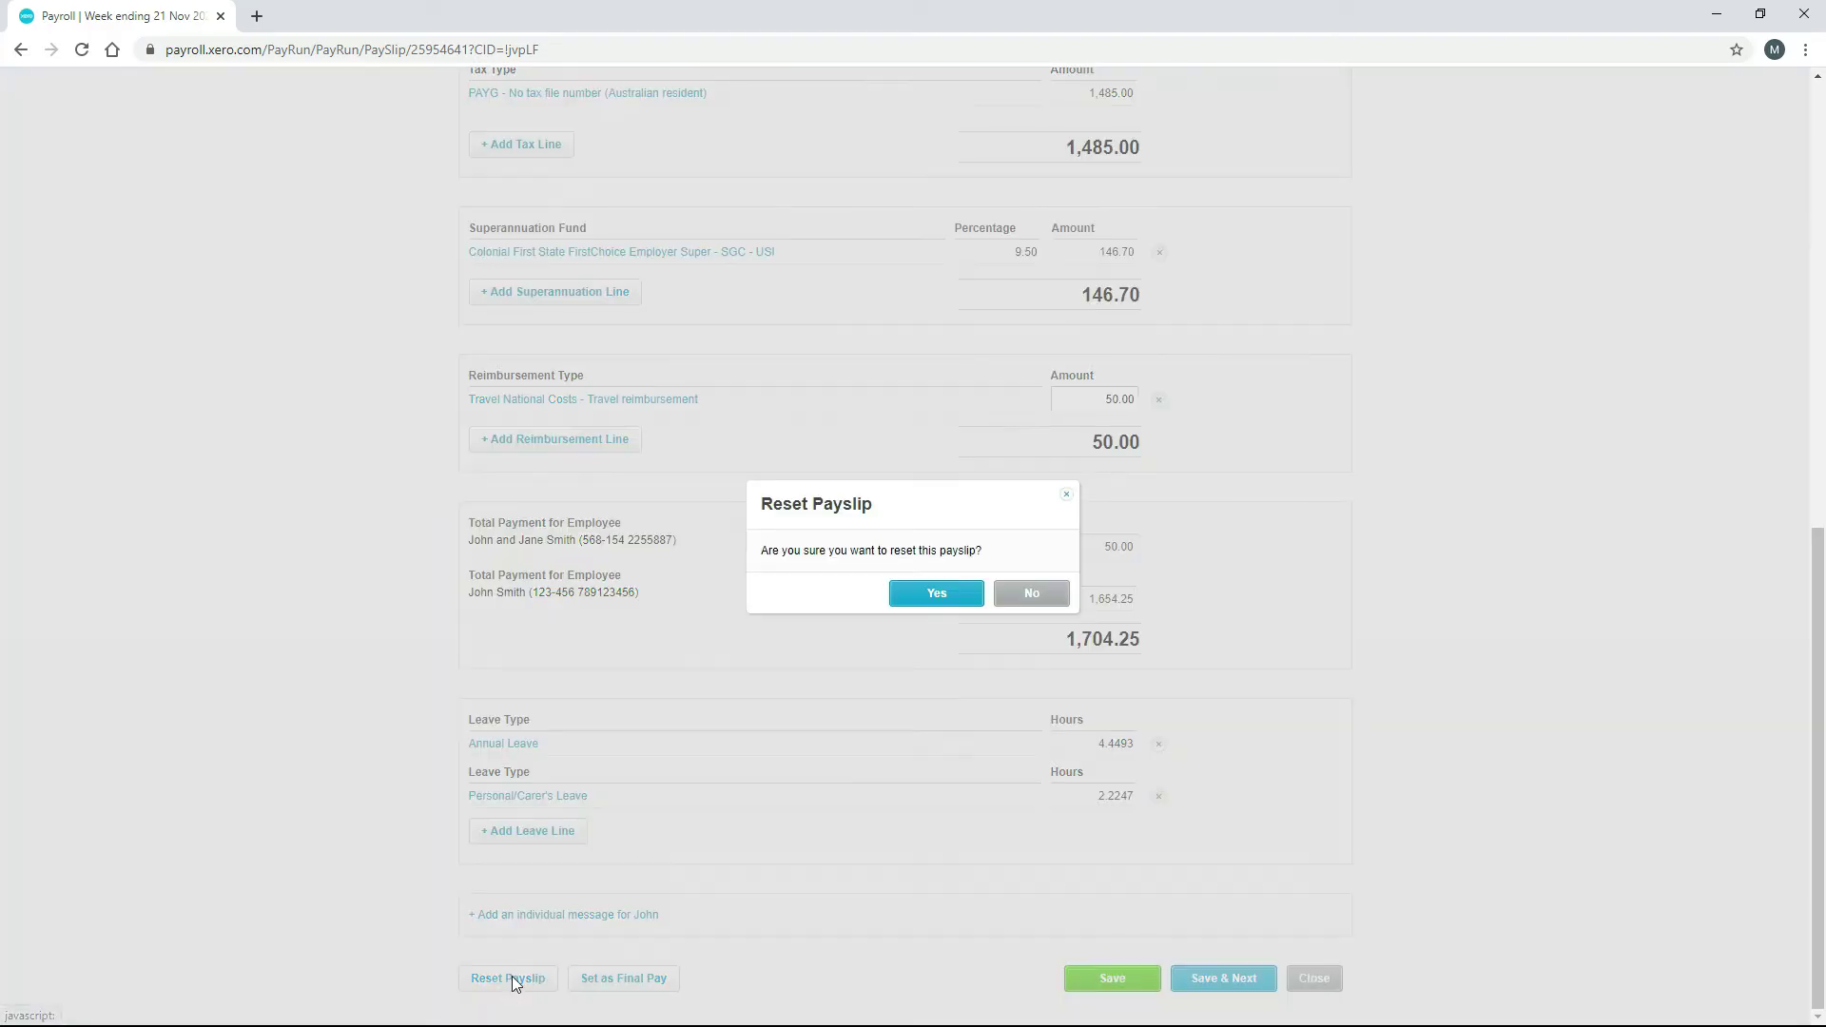
click(951, 604)
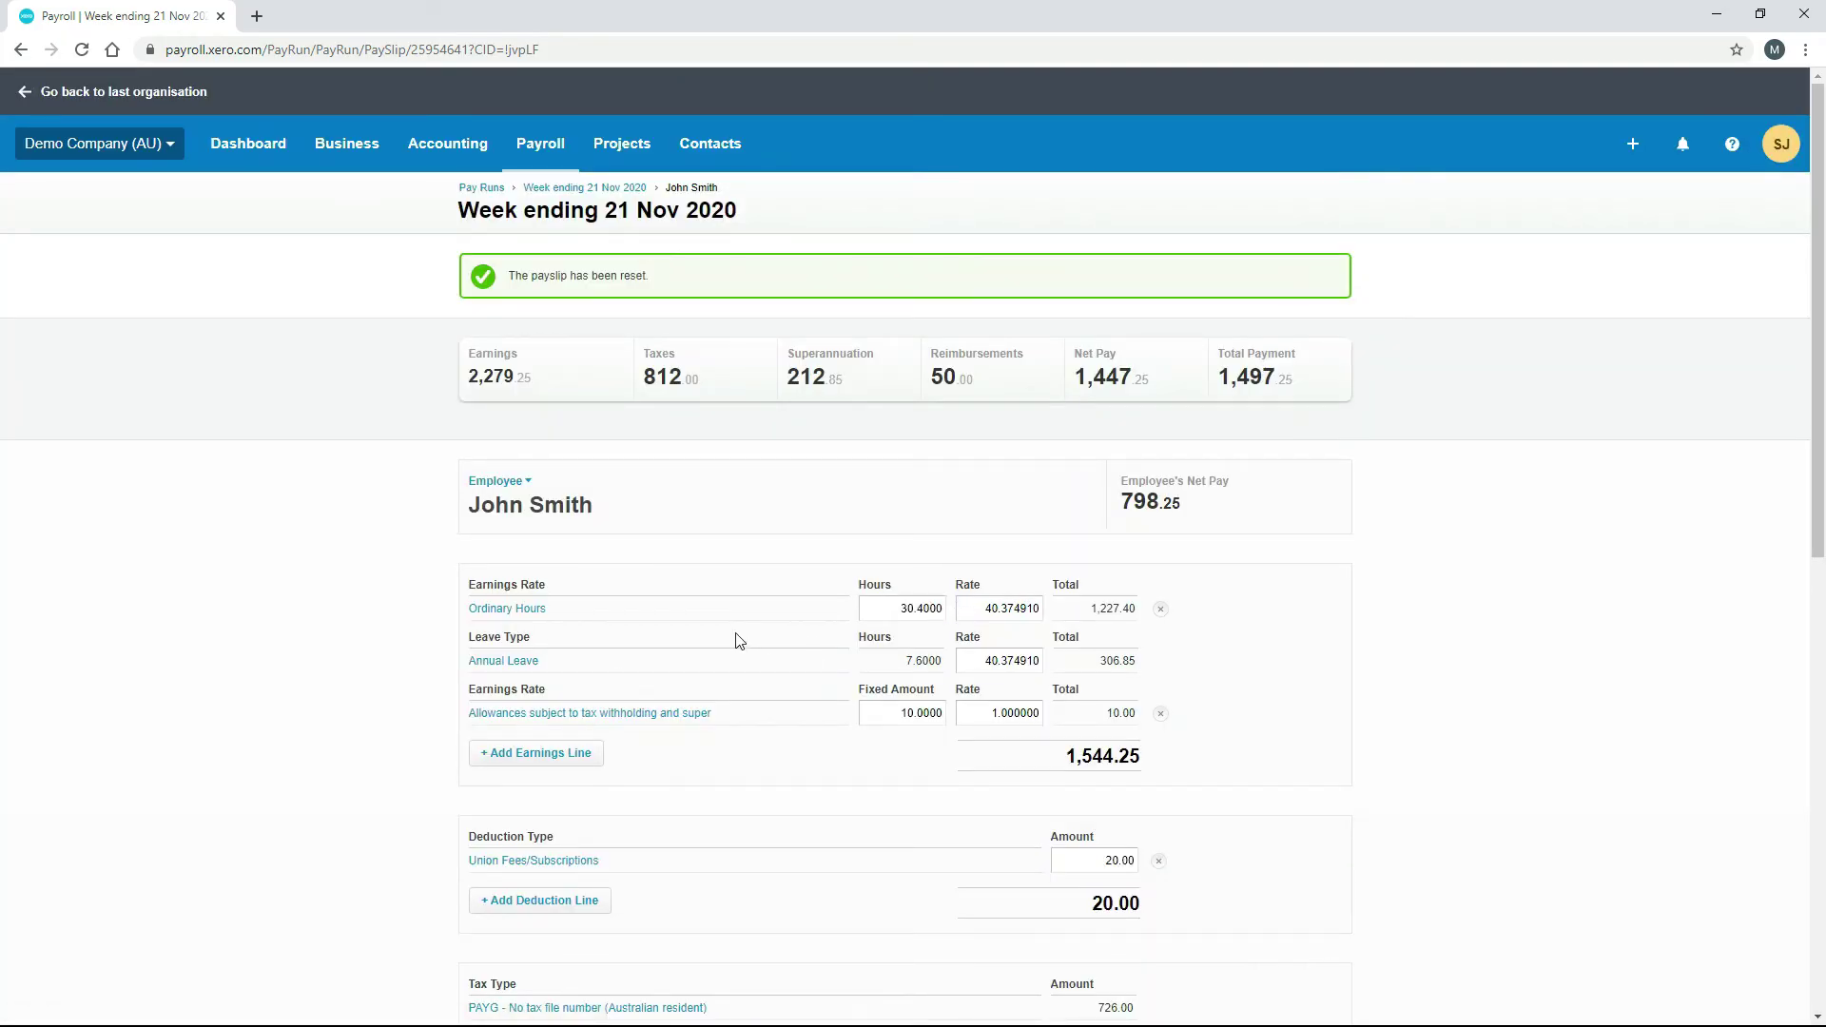
click(575, 769)
click(1015, 531)
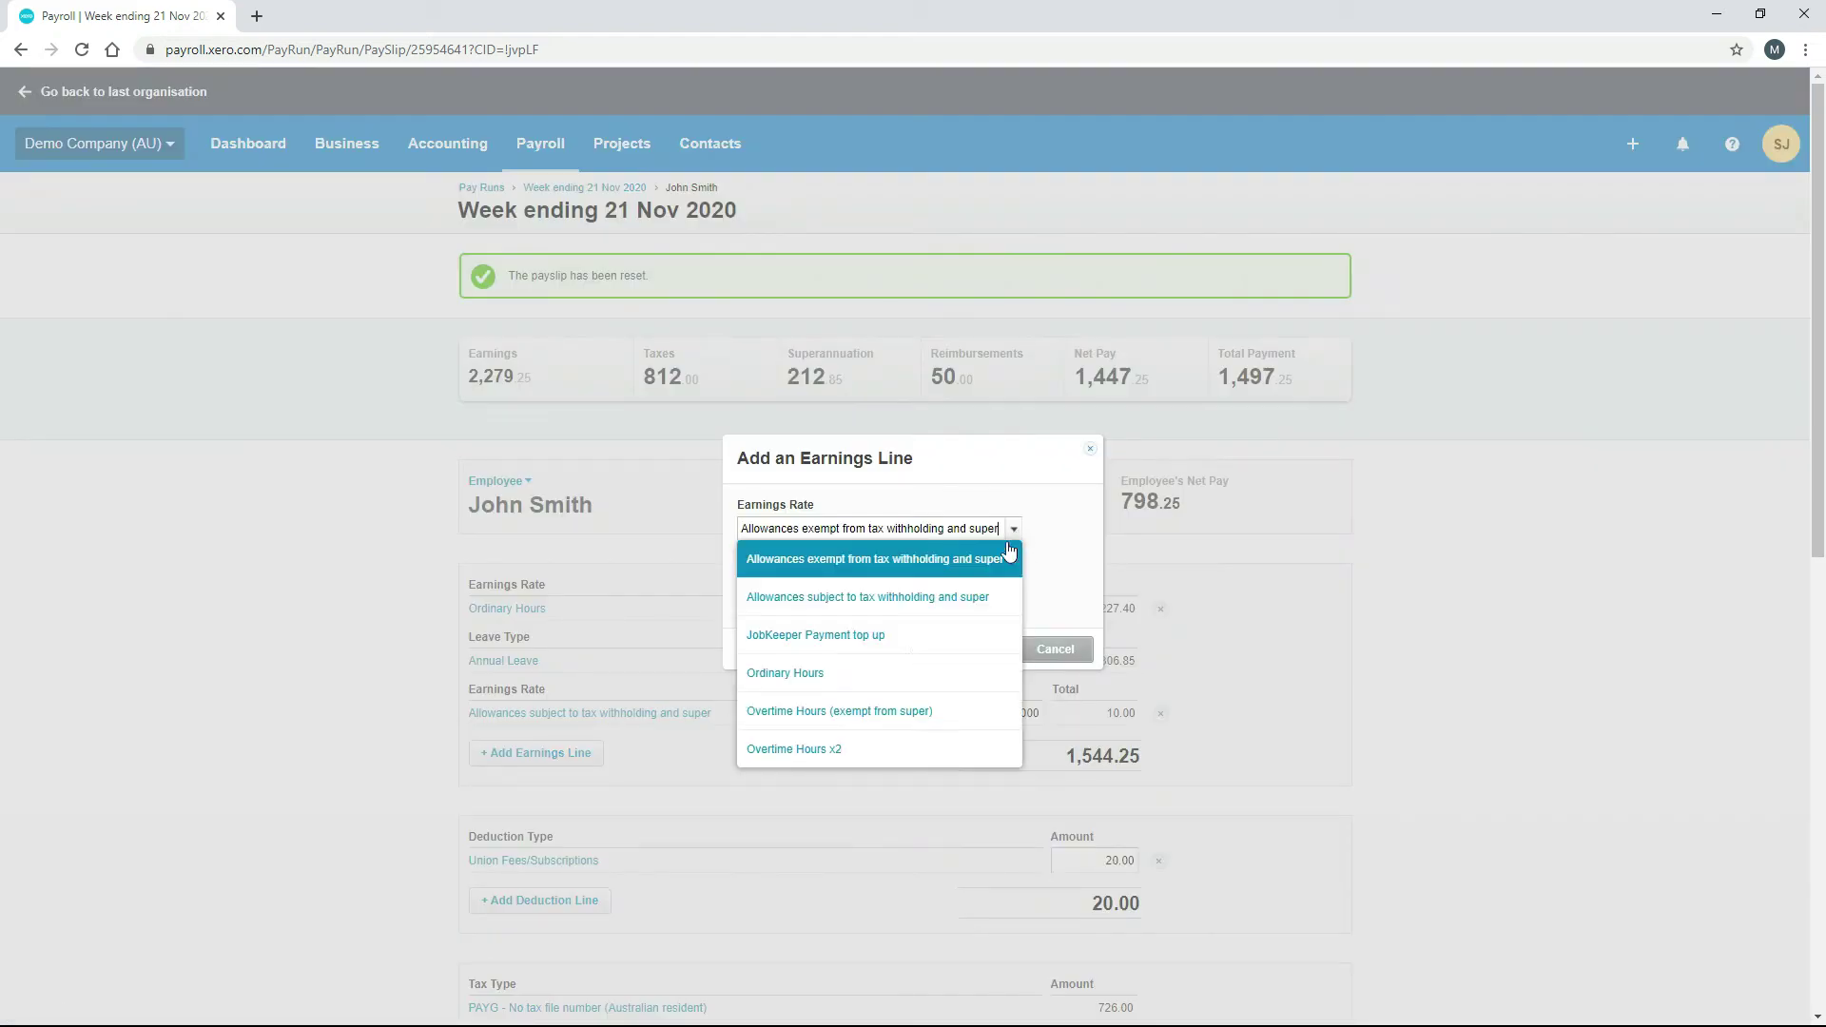
click(847, 748)
click(963, 649)
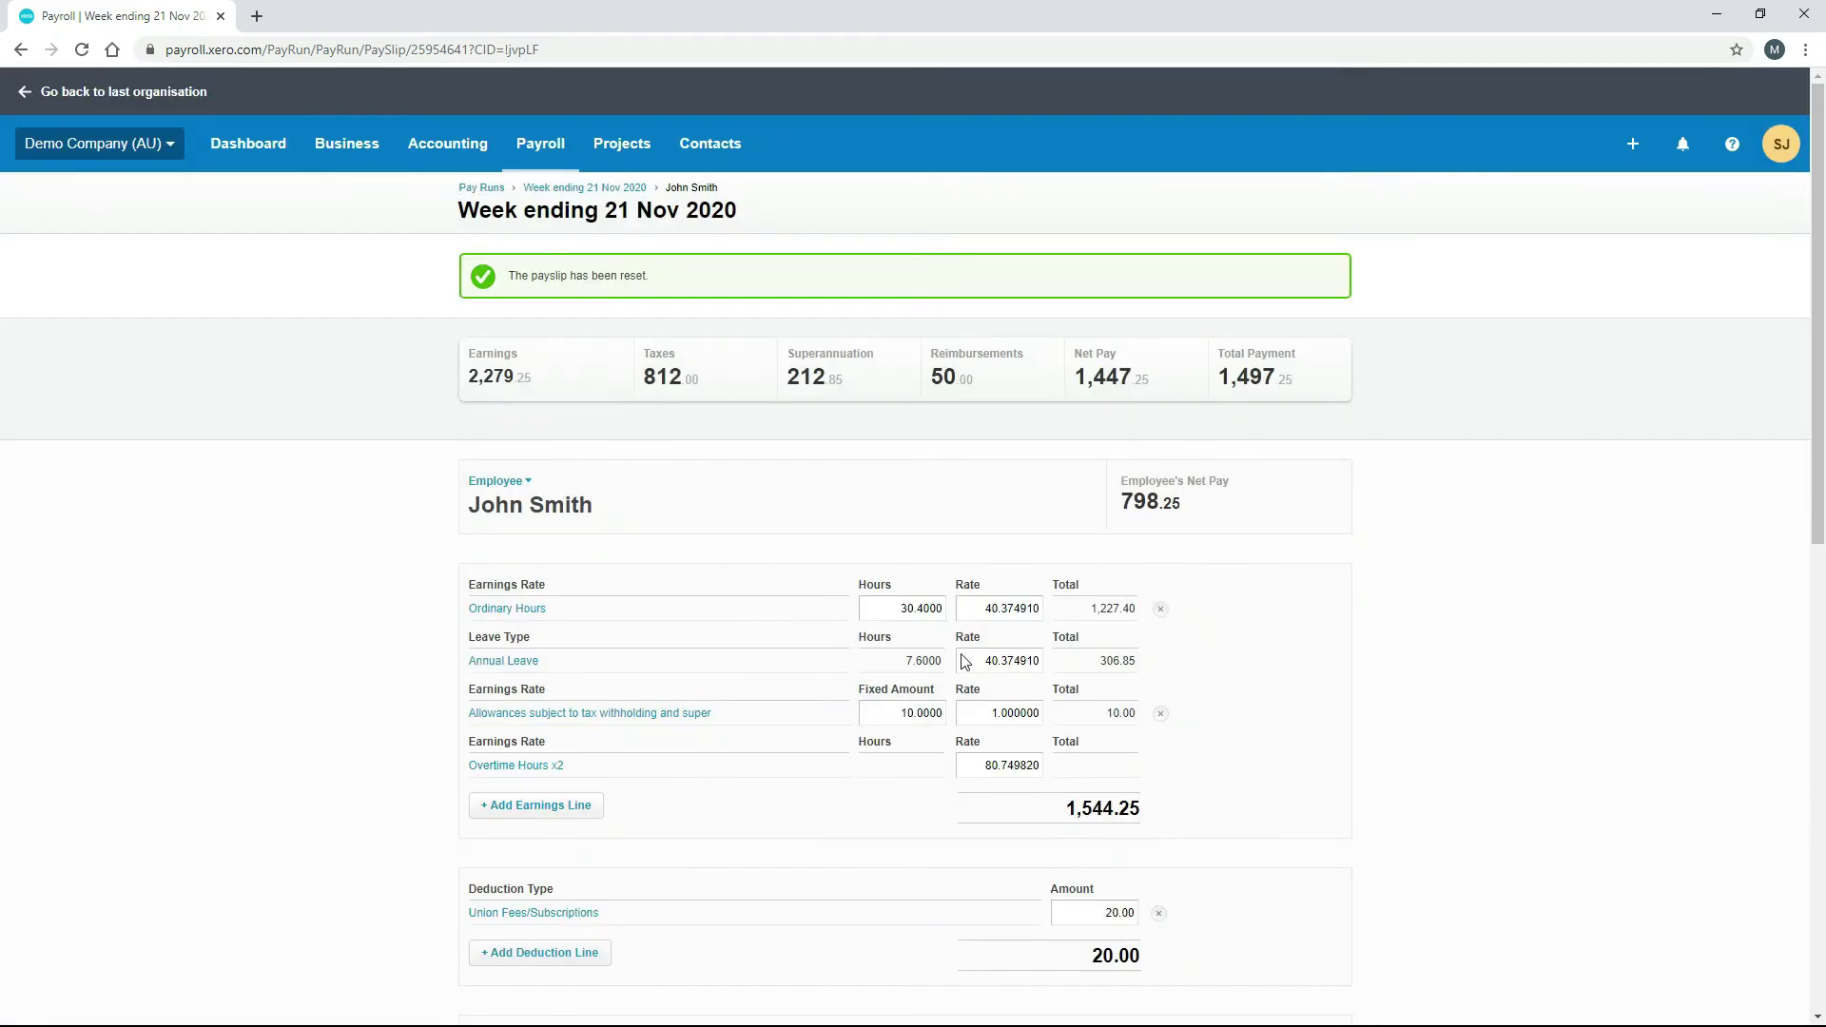
Step: Enter 20 overtime hours and save the payslip
click(921, 657)
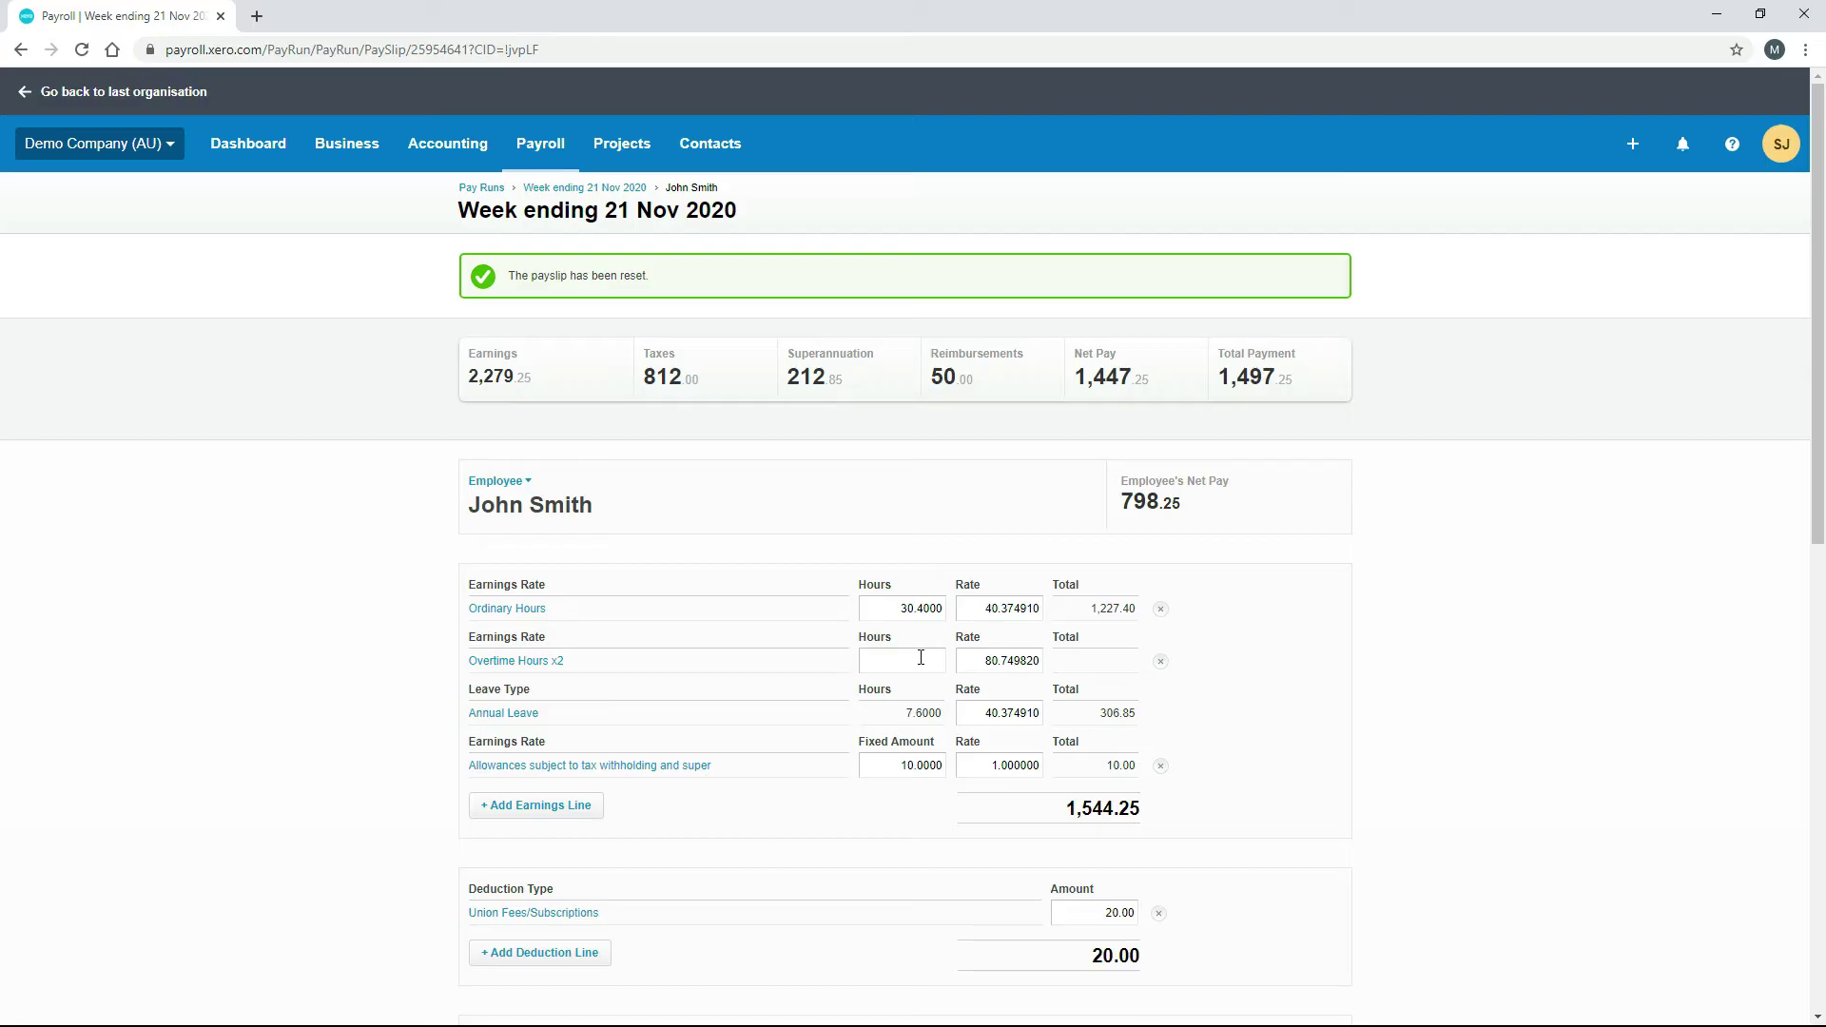
text(20)
key(Tab)
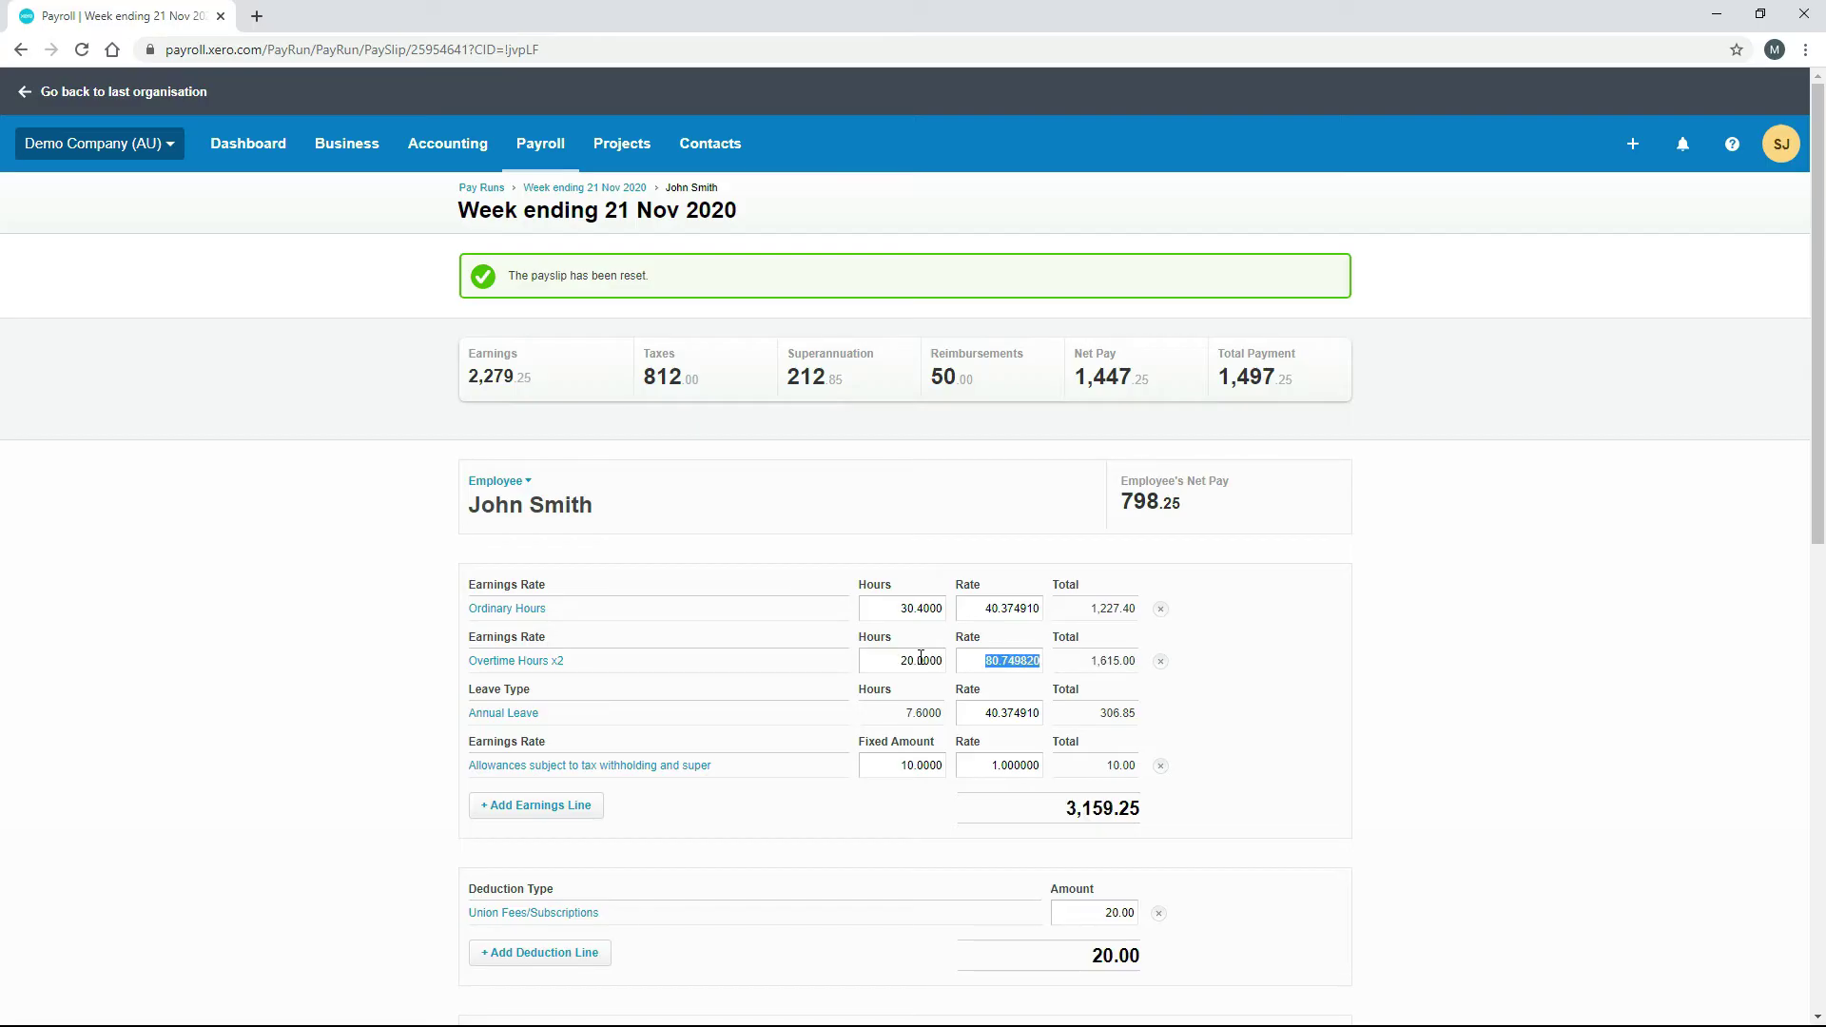
click(1282, 663)
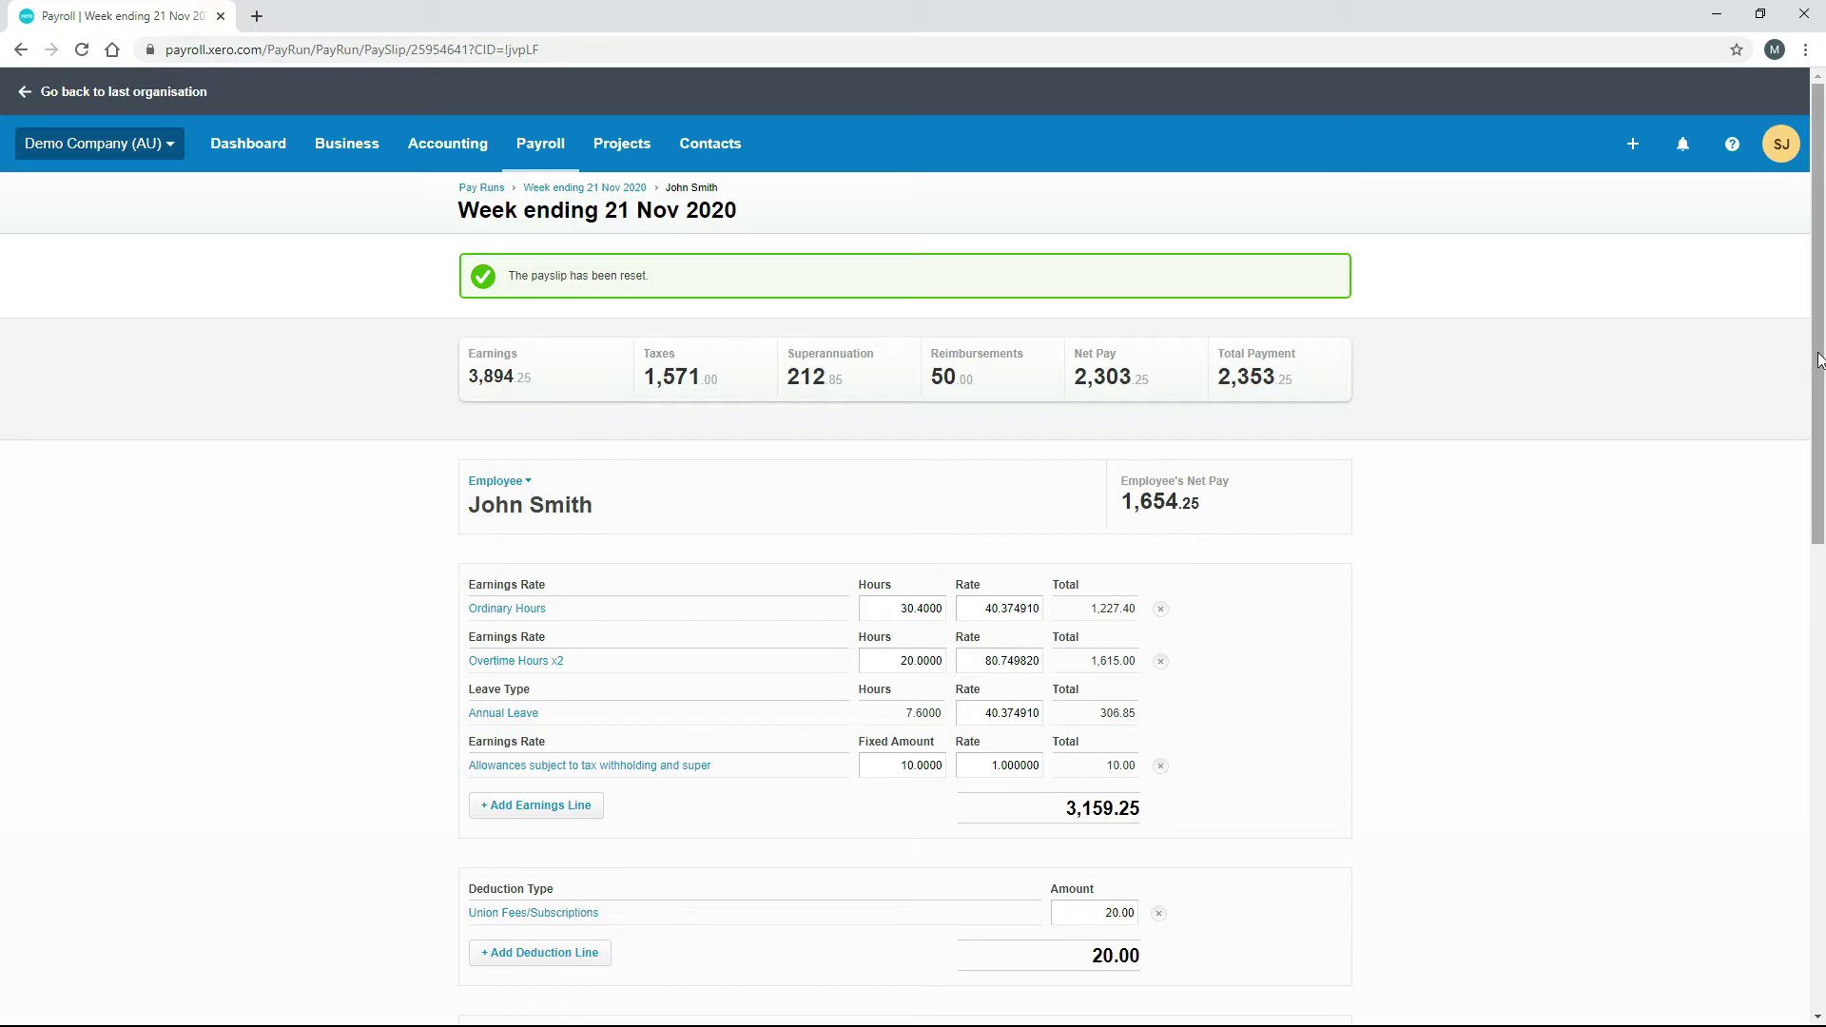
scroll(1792, 395, down, 10)
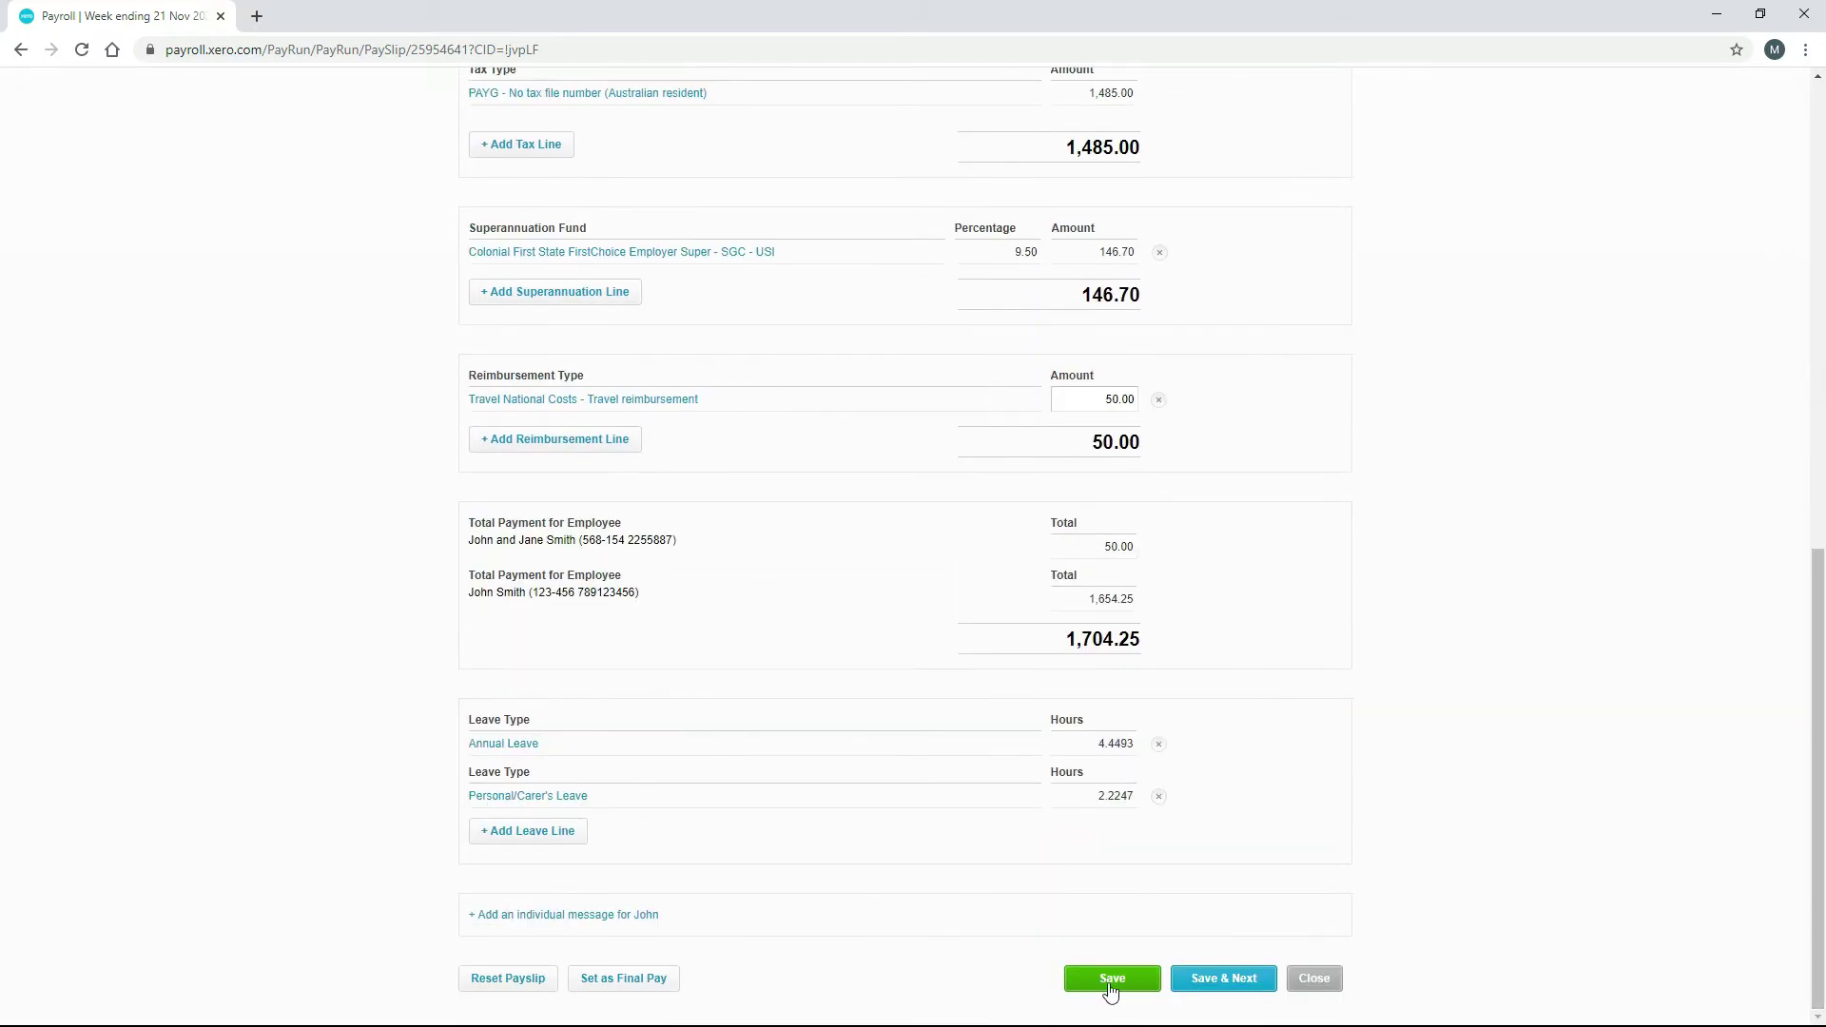
click(1106, 985)
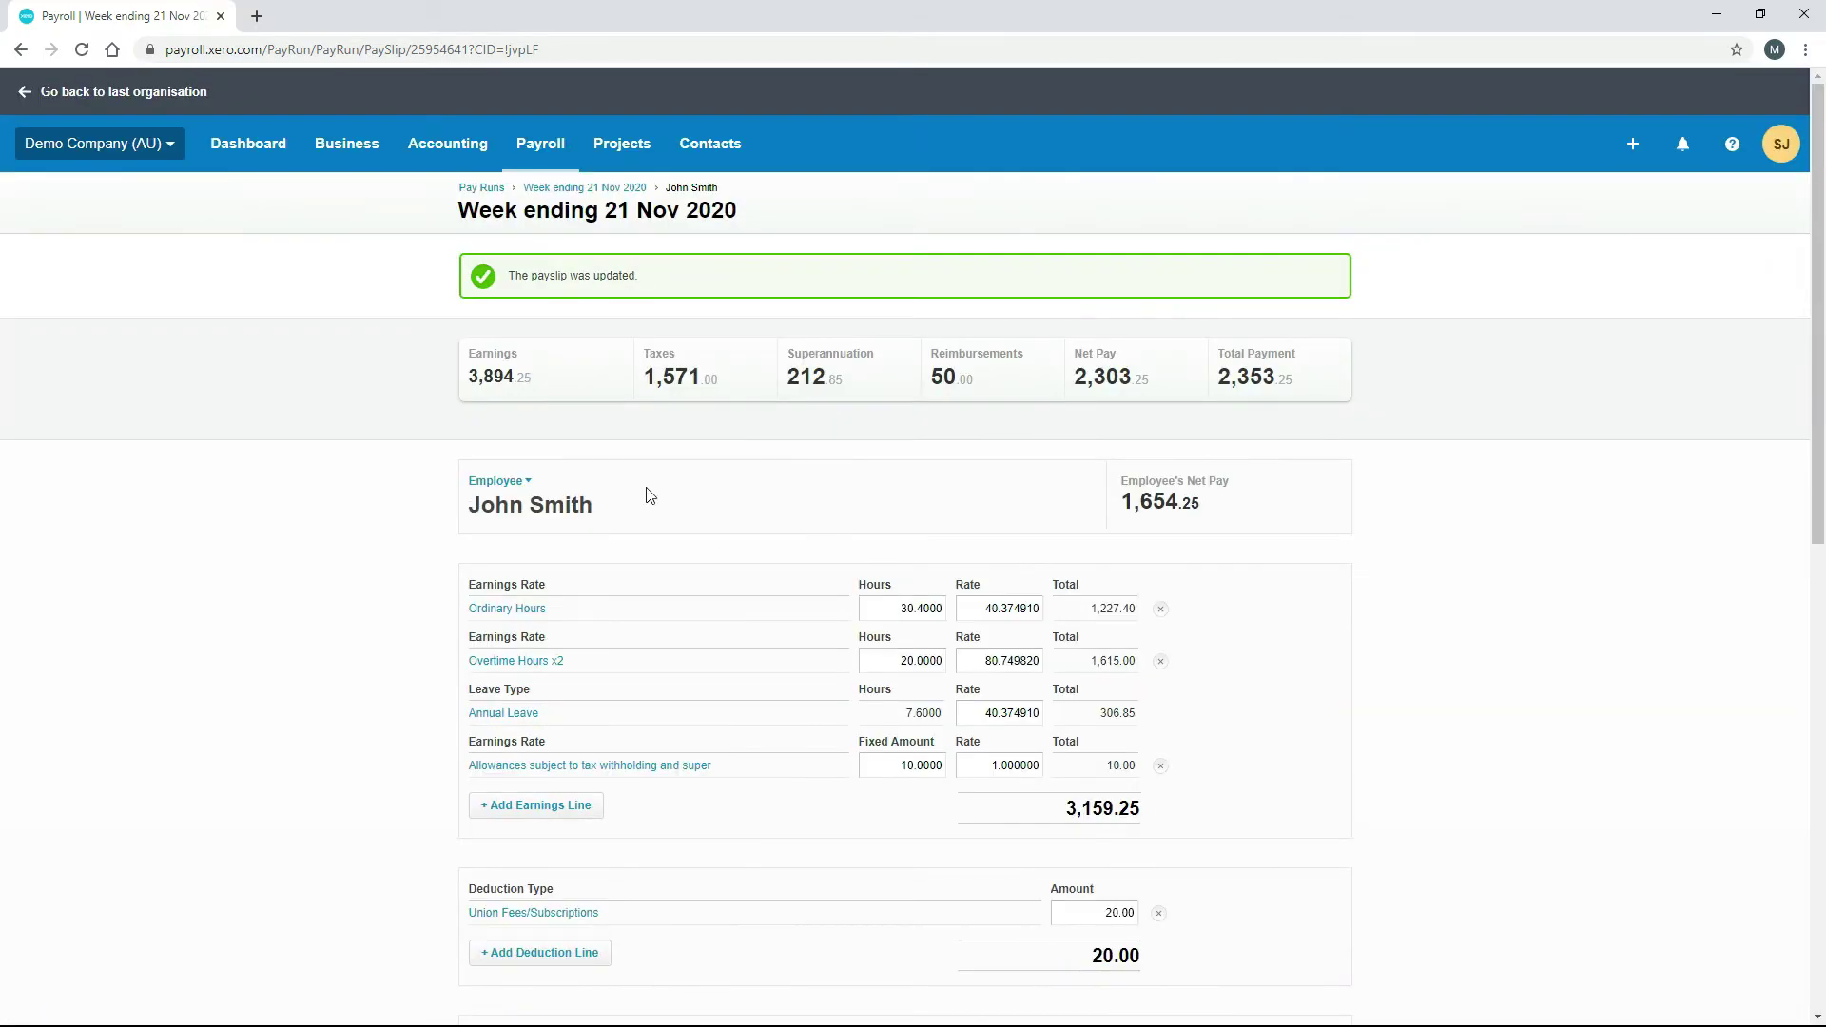
Step: Set the second employee's ordinary hours to 20 and save her payslip at net 574.00
click(605, 190)
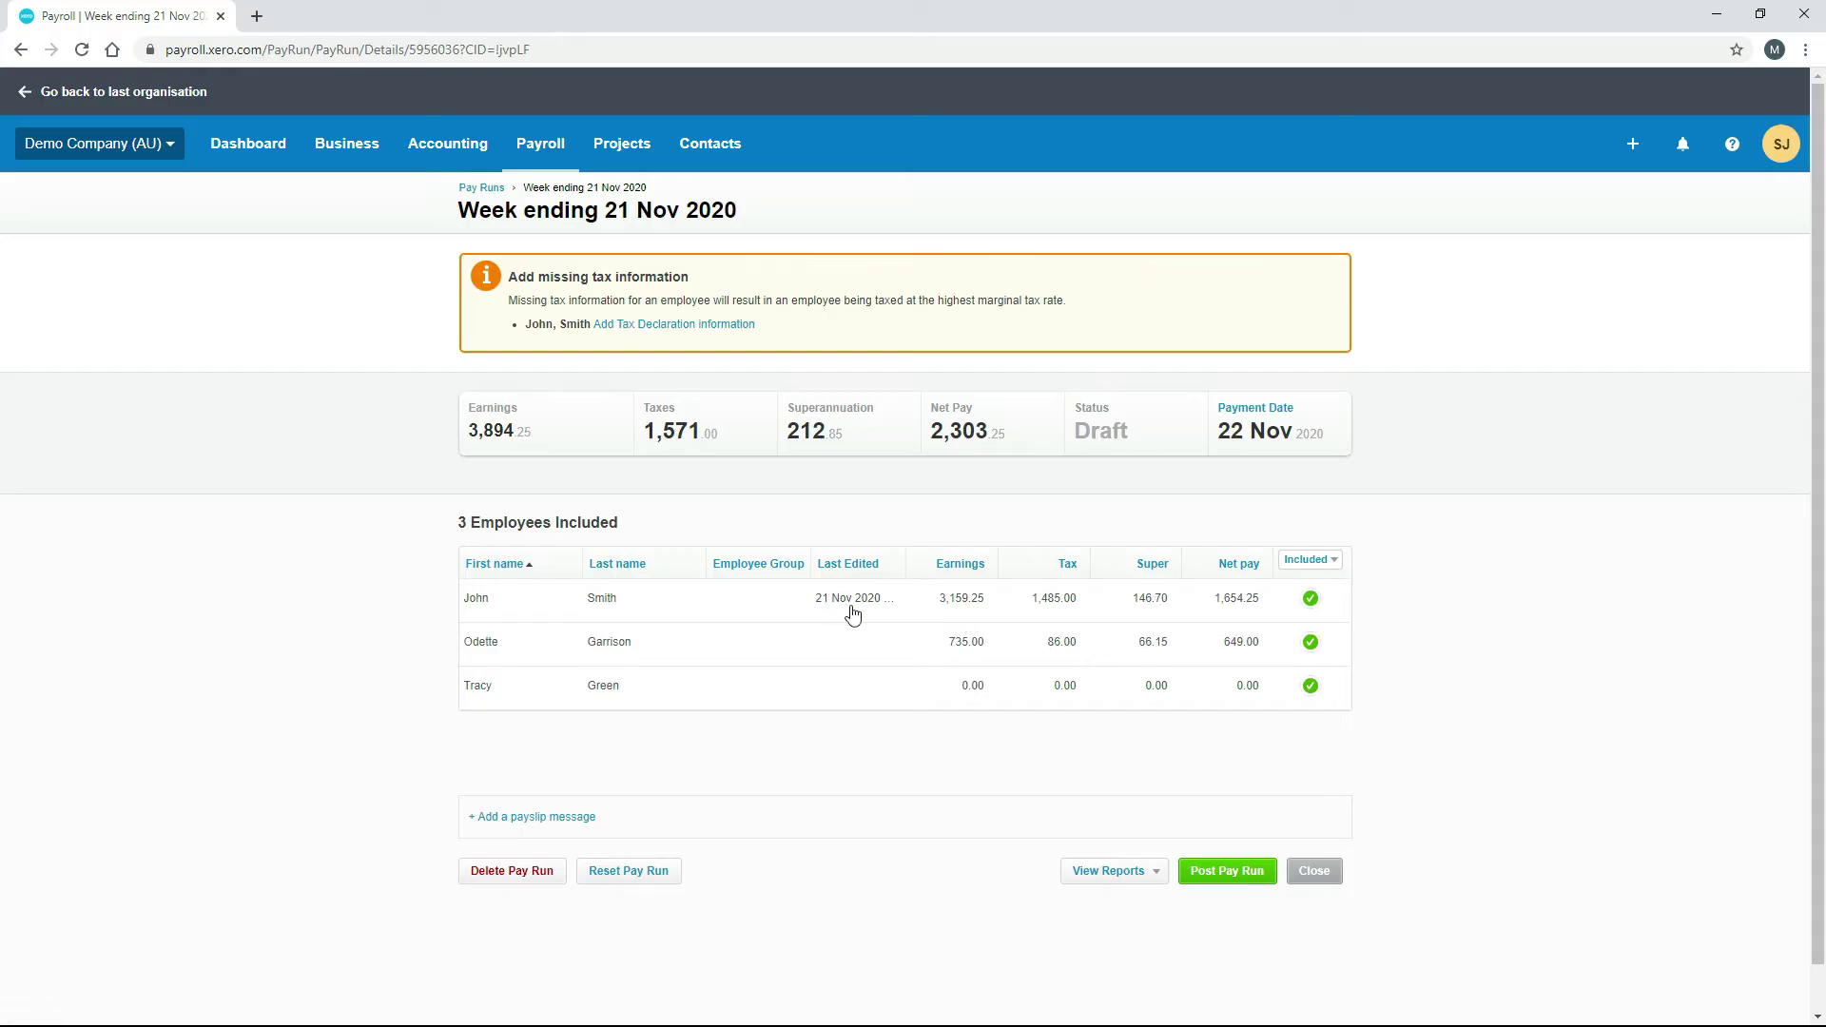
click(780, 699)
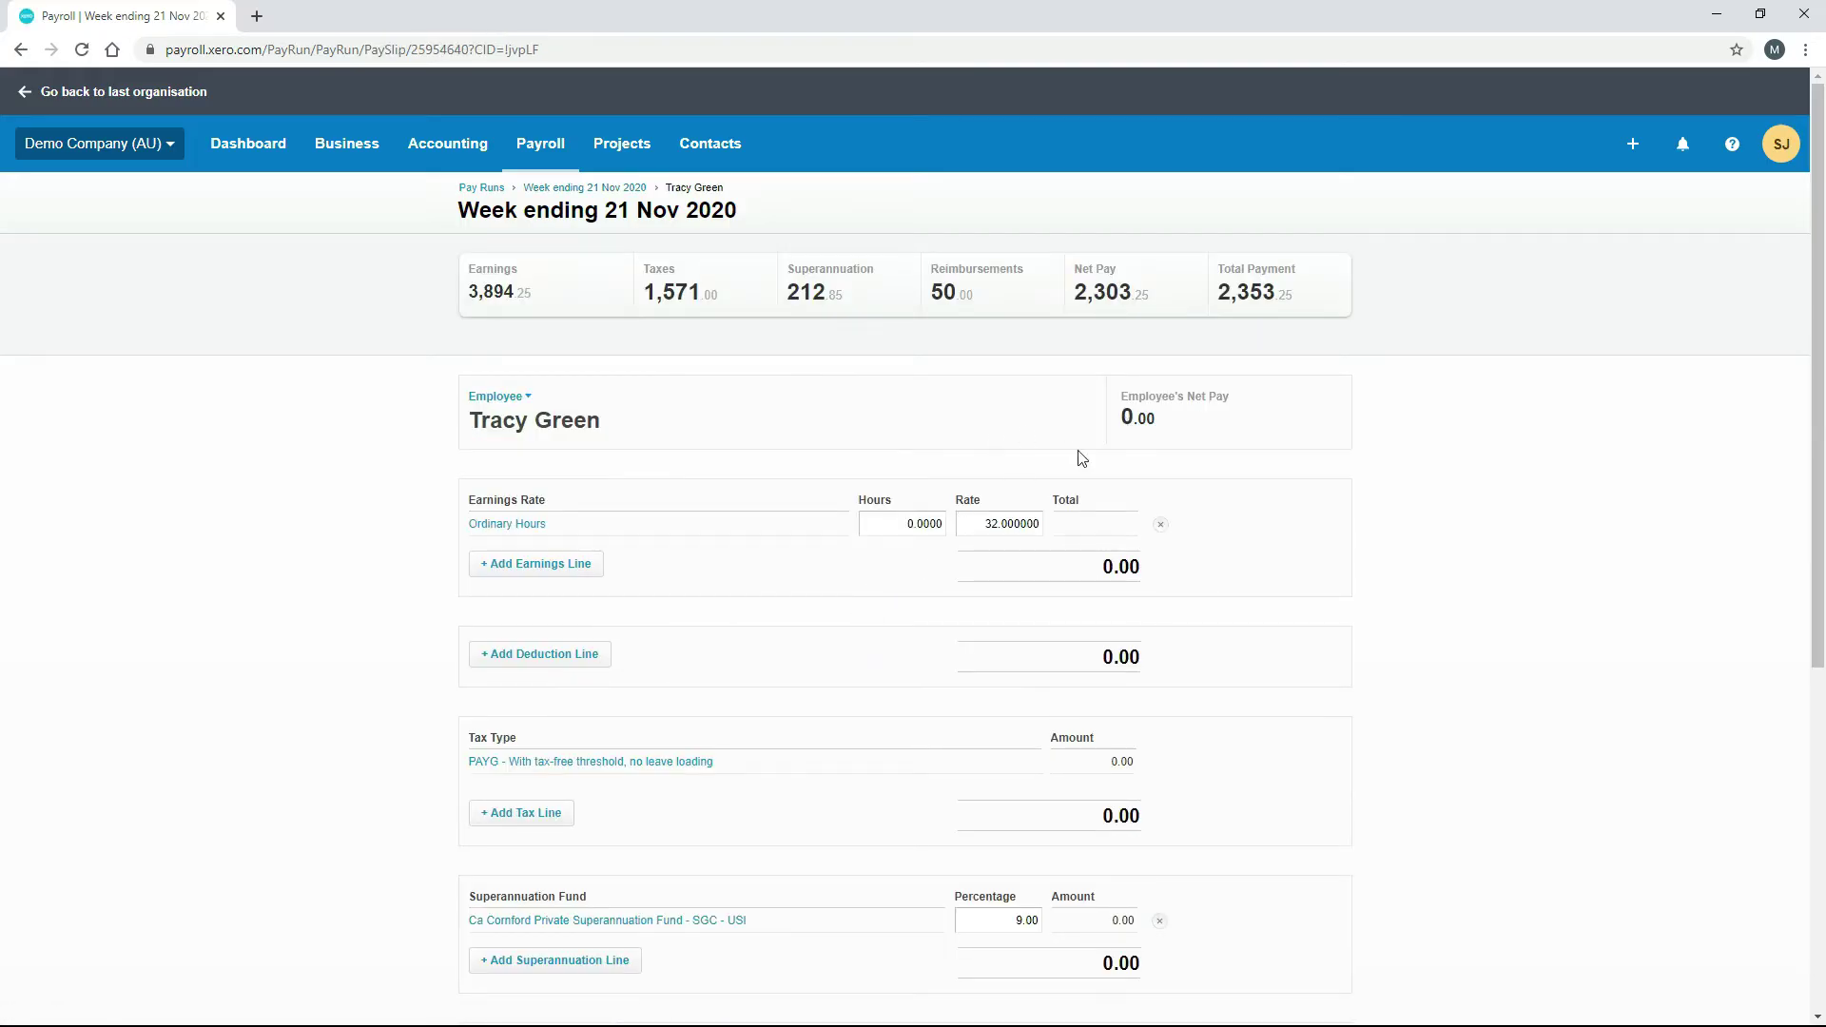
click(926, 523)
text(20)
key(Tab)
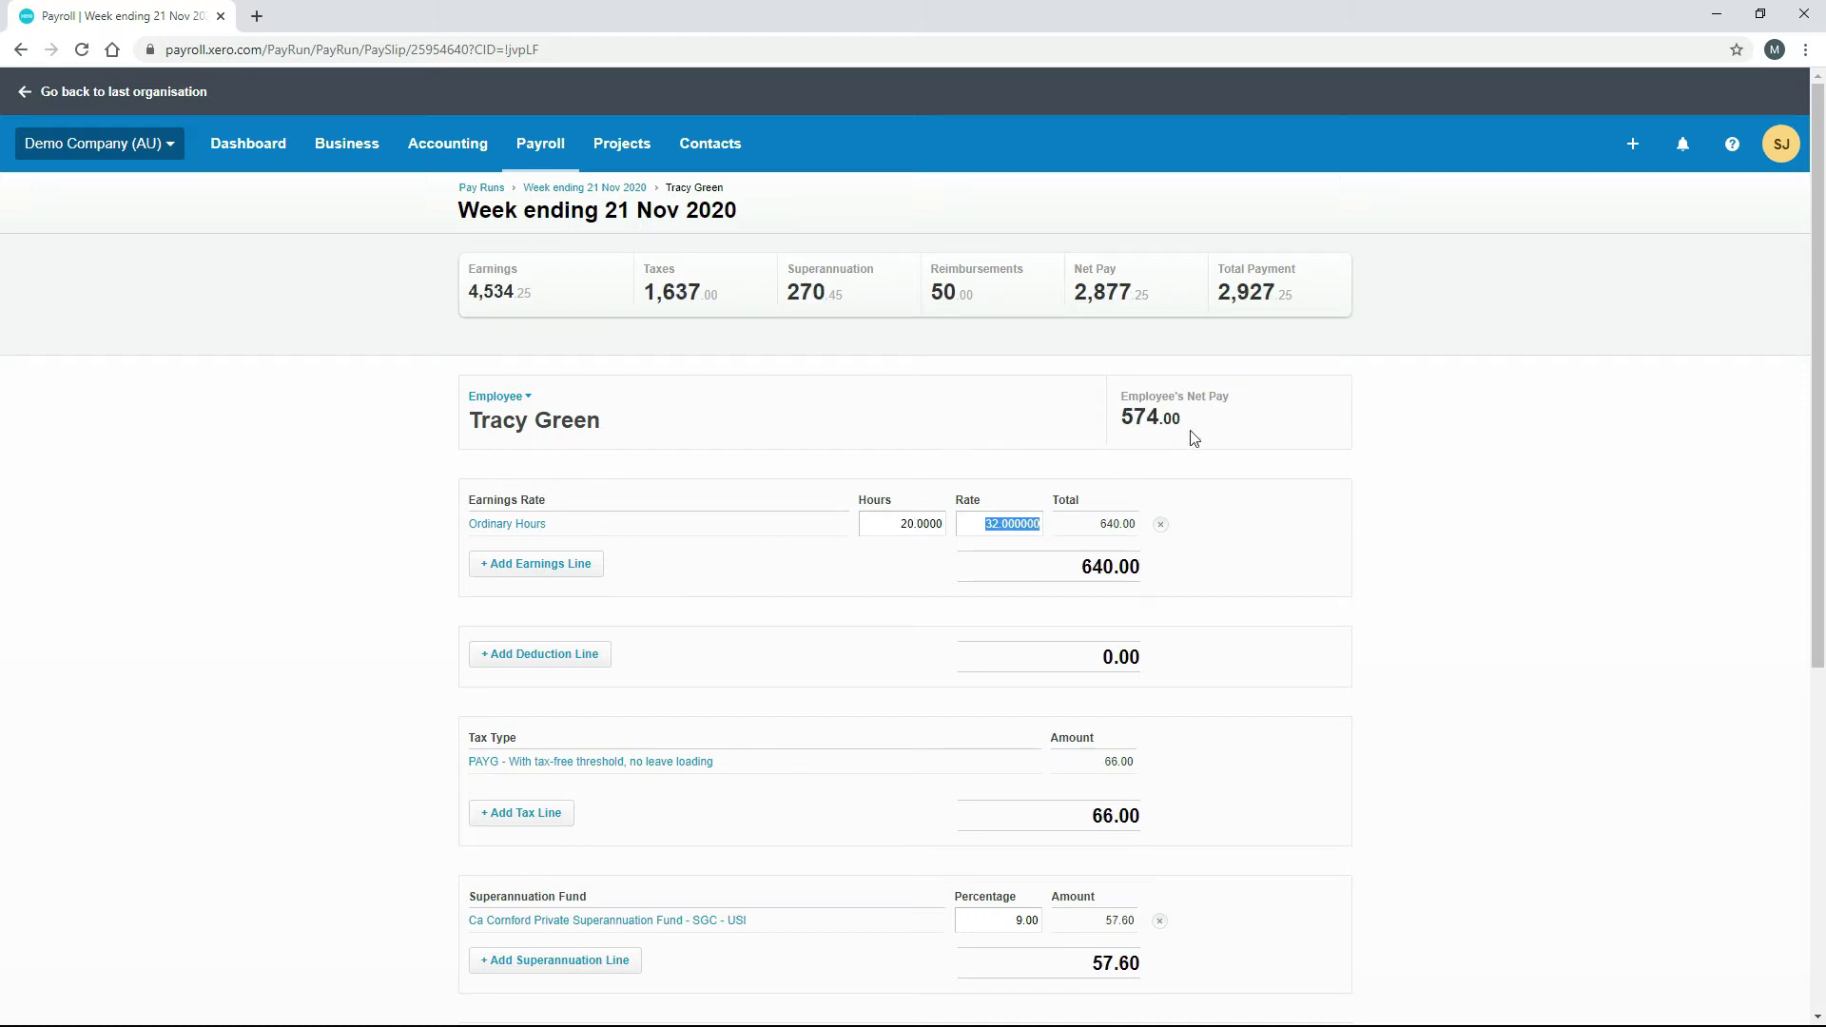
scroll(1822, 345, down, 6)
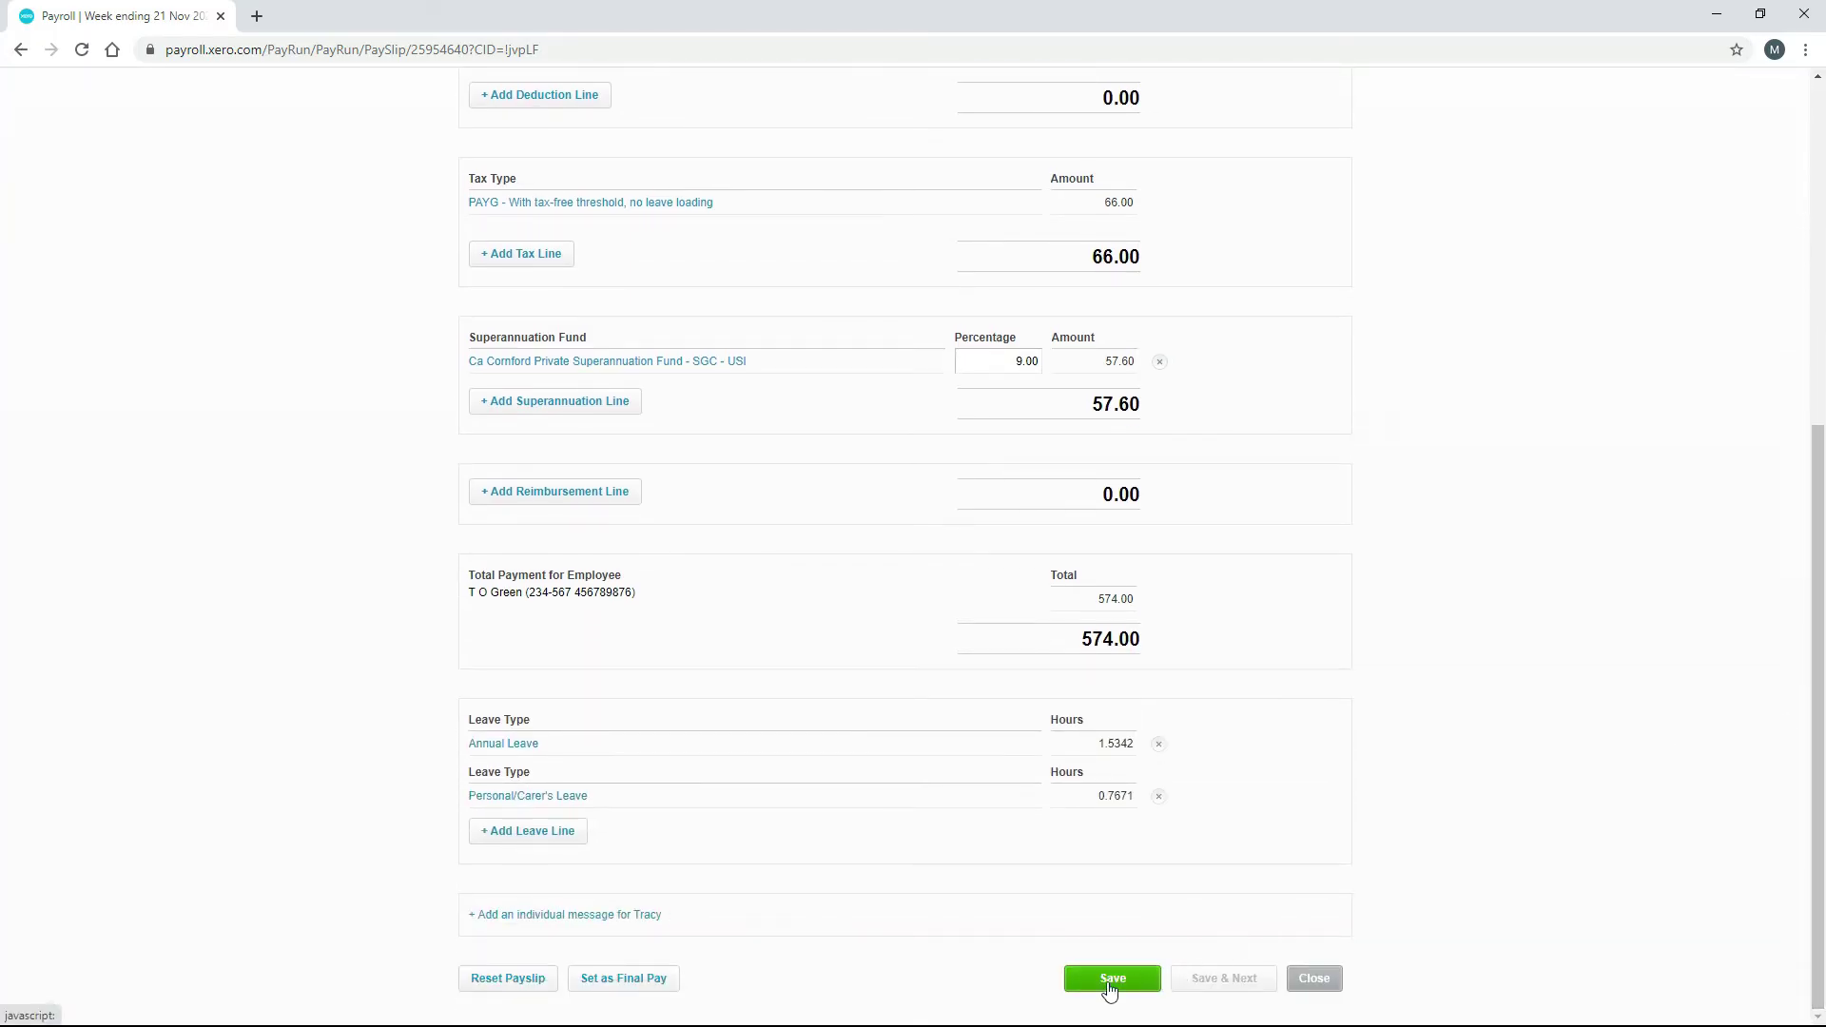
click(1112, 980)
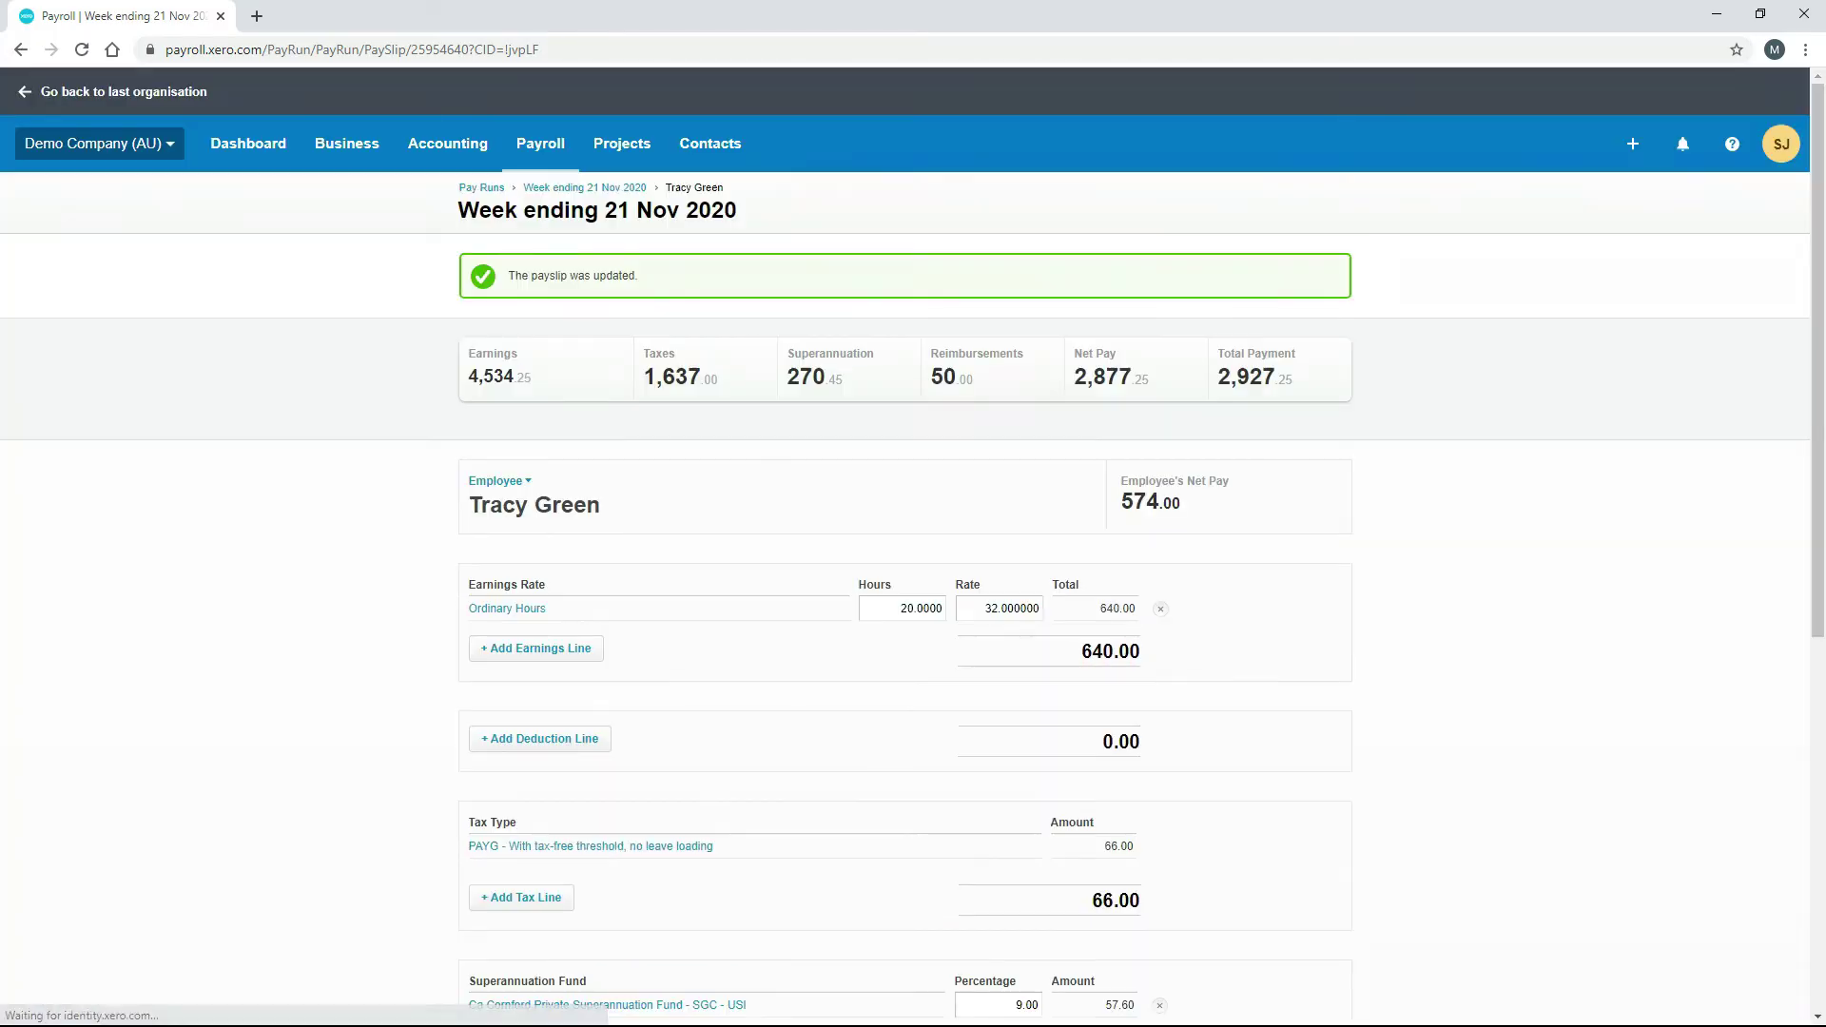
Step: Reset the Week ending 21 Nov 2020 pay run, restoring earnings to 2,279.25
click(609, 195)
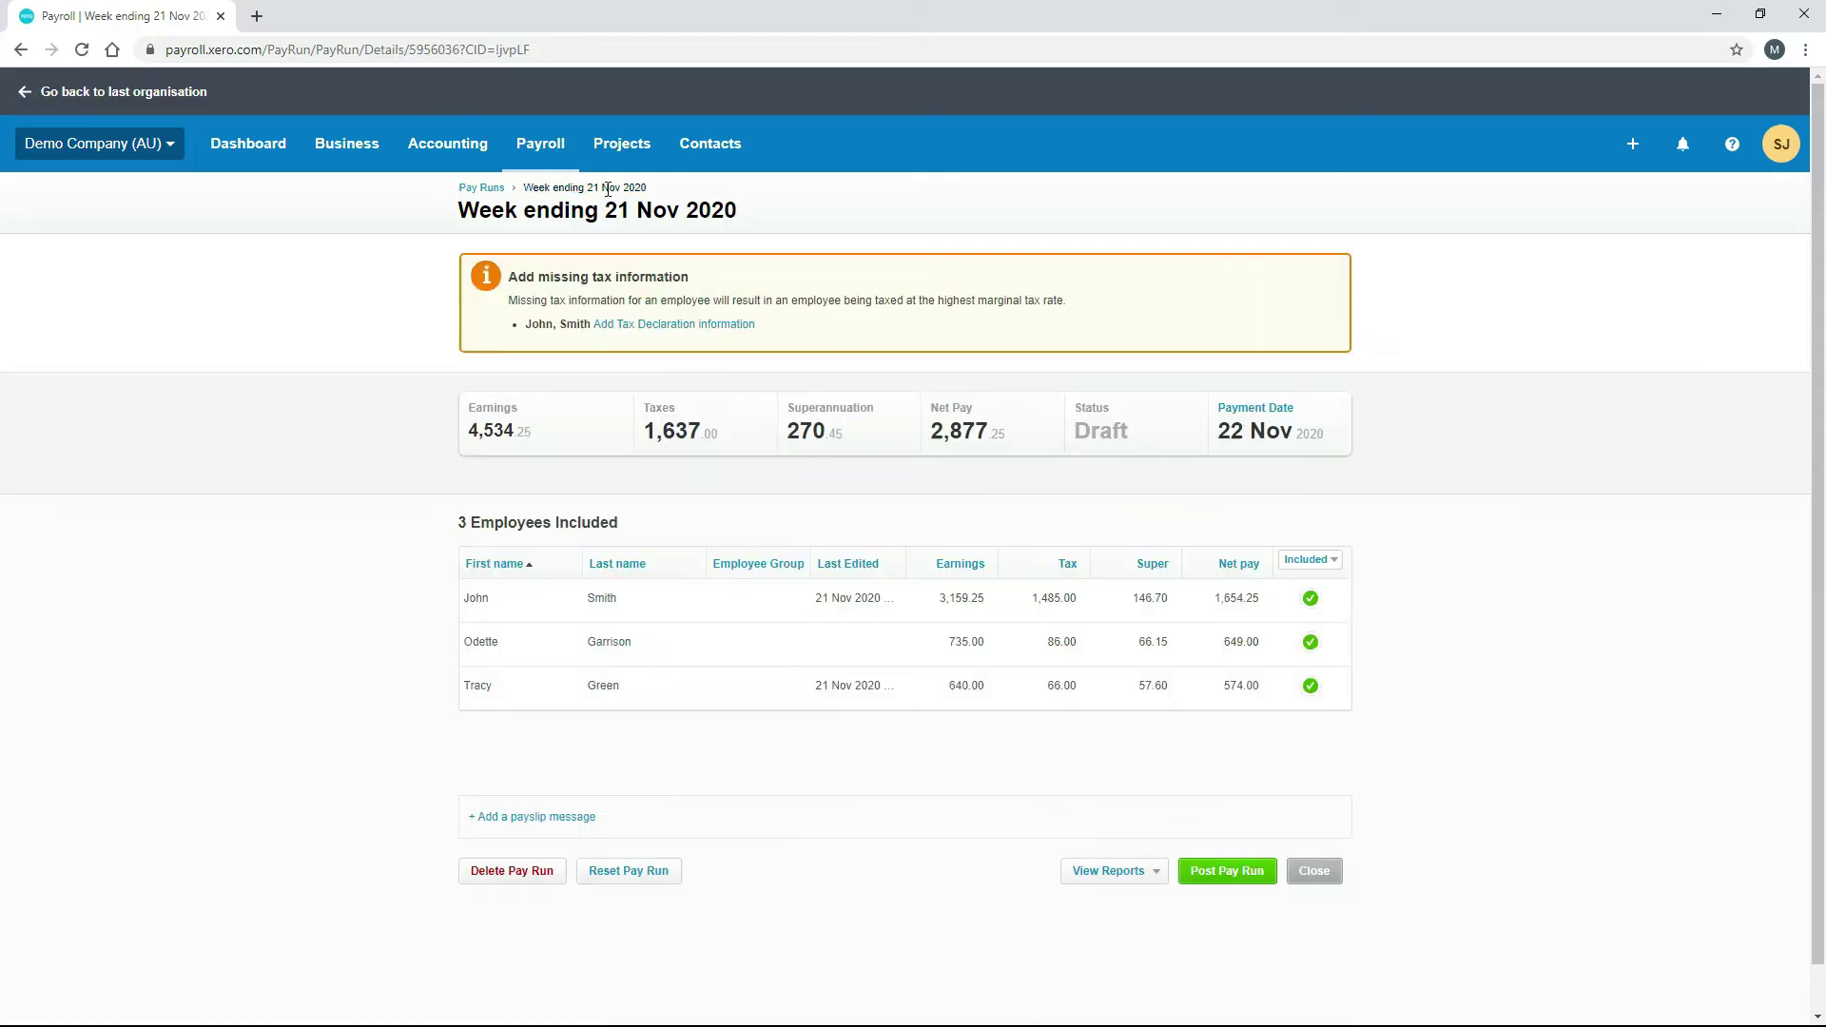
scroll(1822, 276, down, 1)
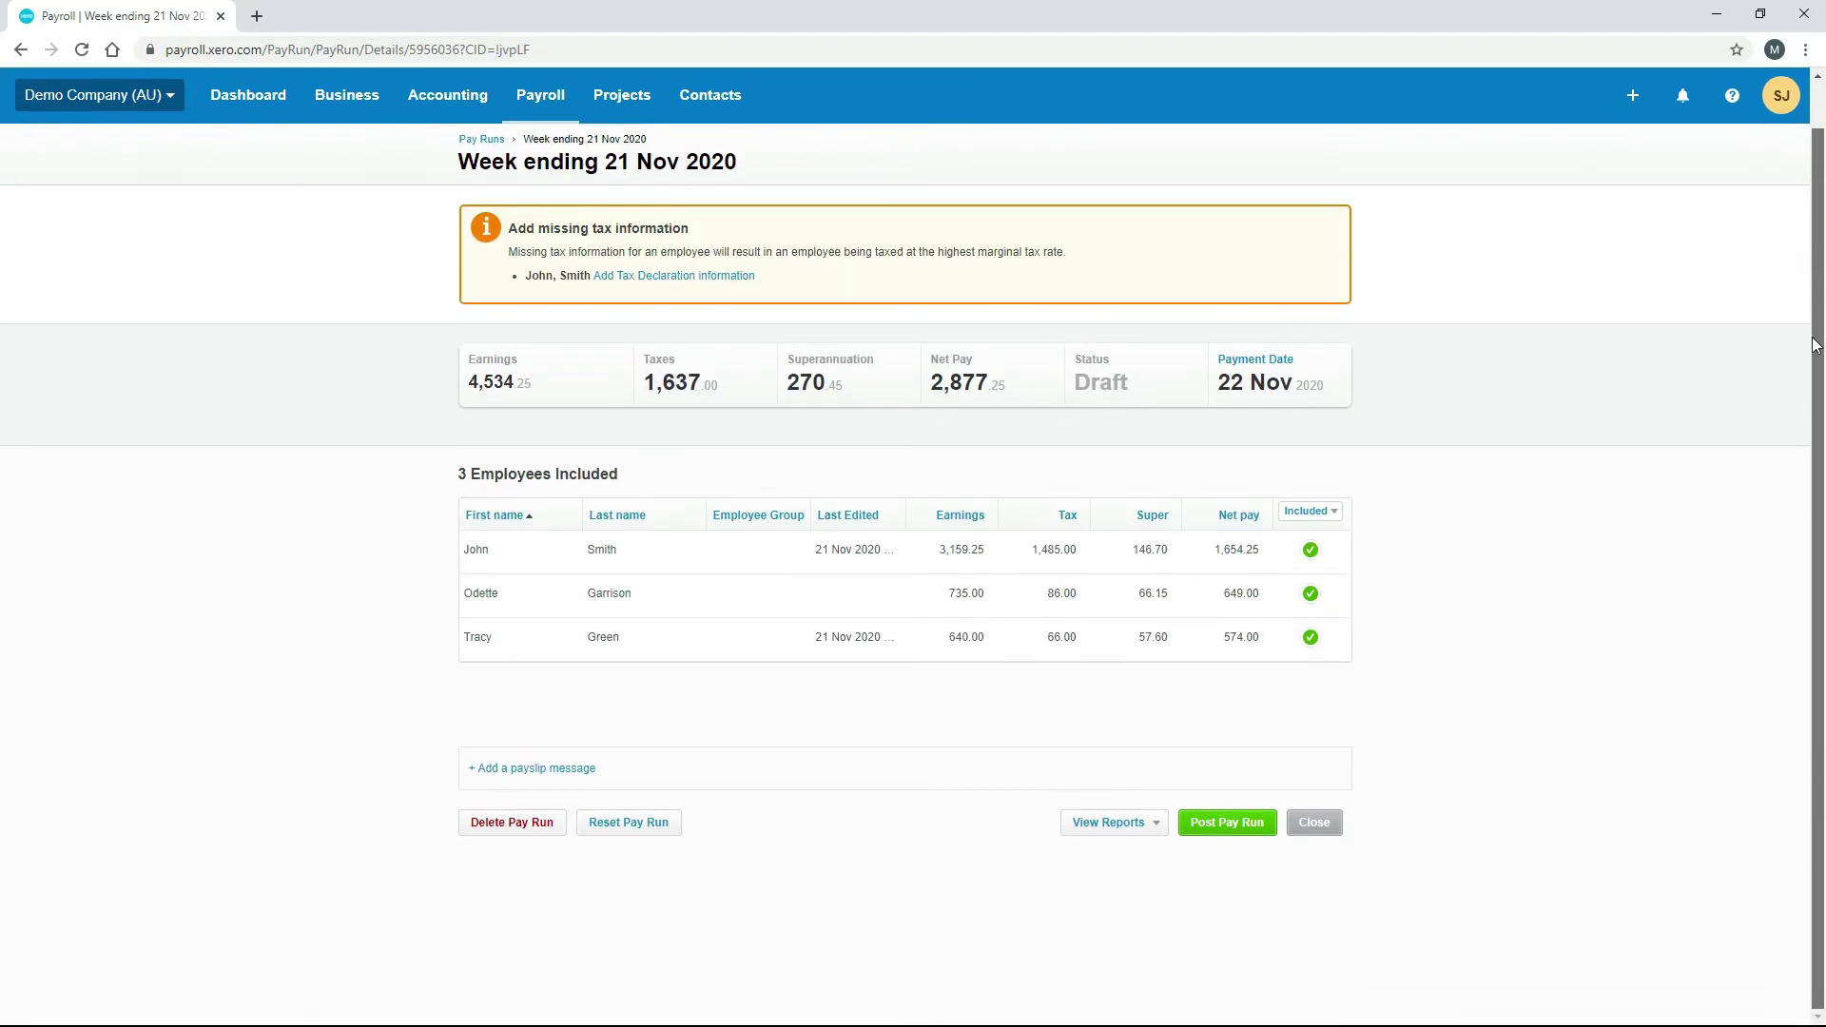
click(636, 824)
click(933, 595)
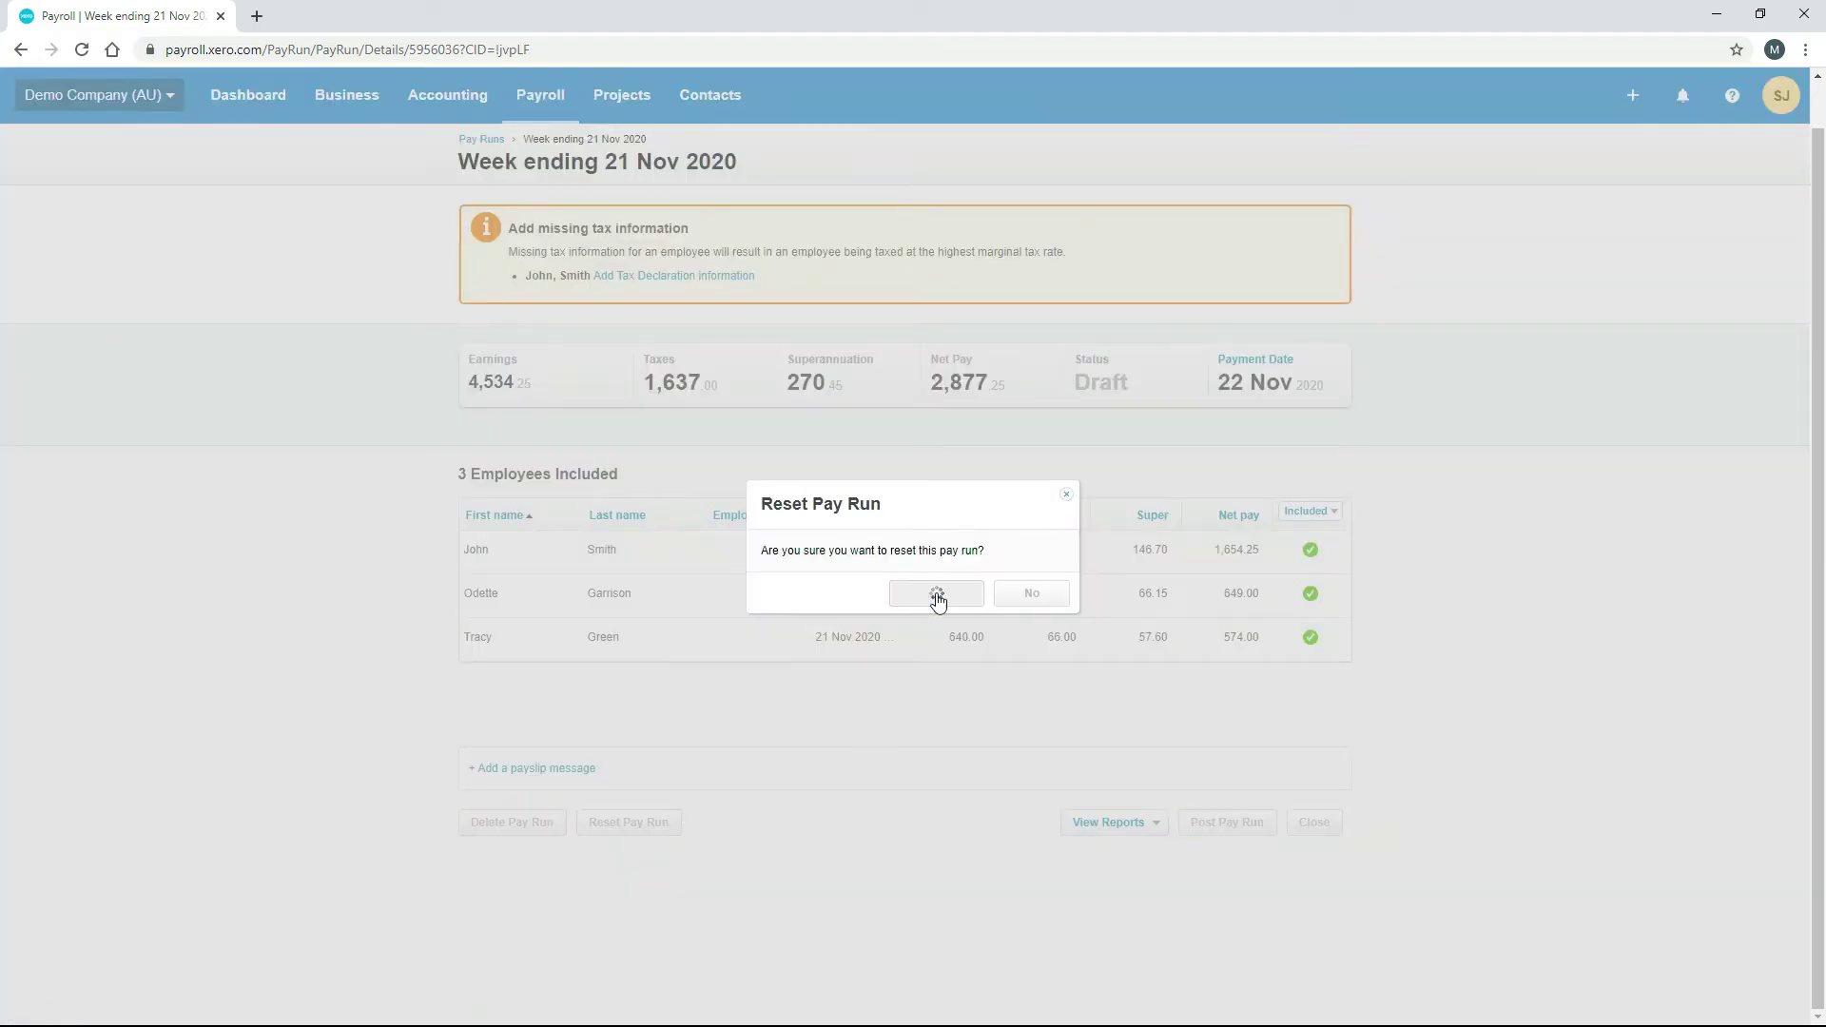
scroll(1439, 575, down, 2)
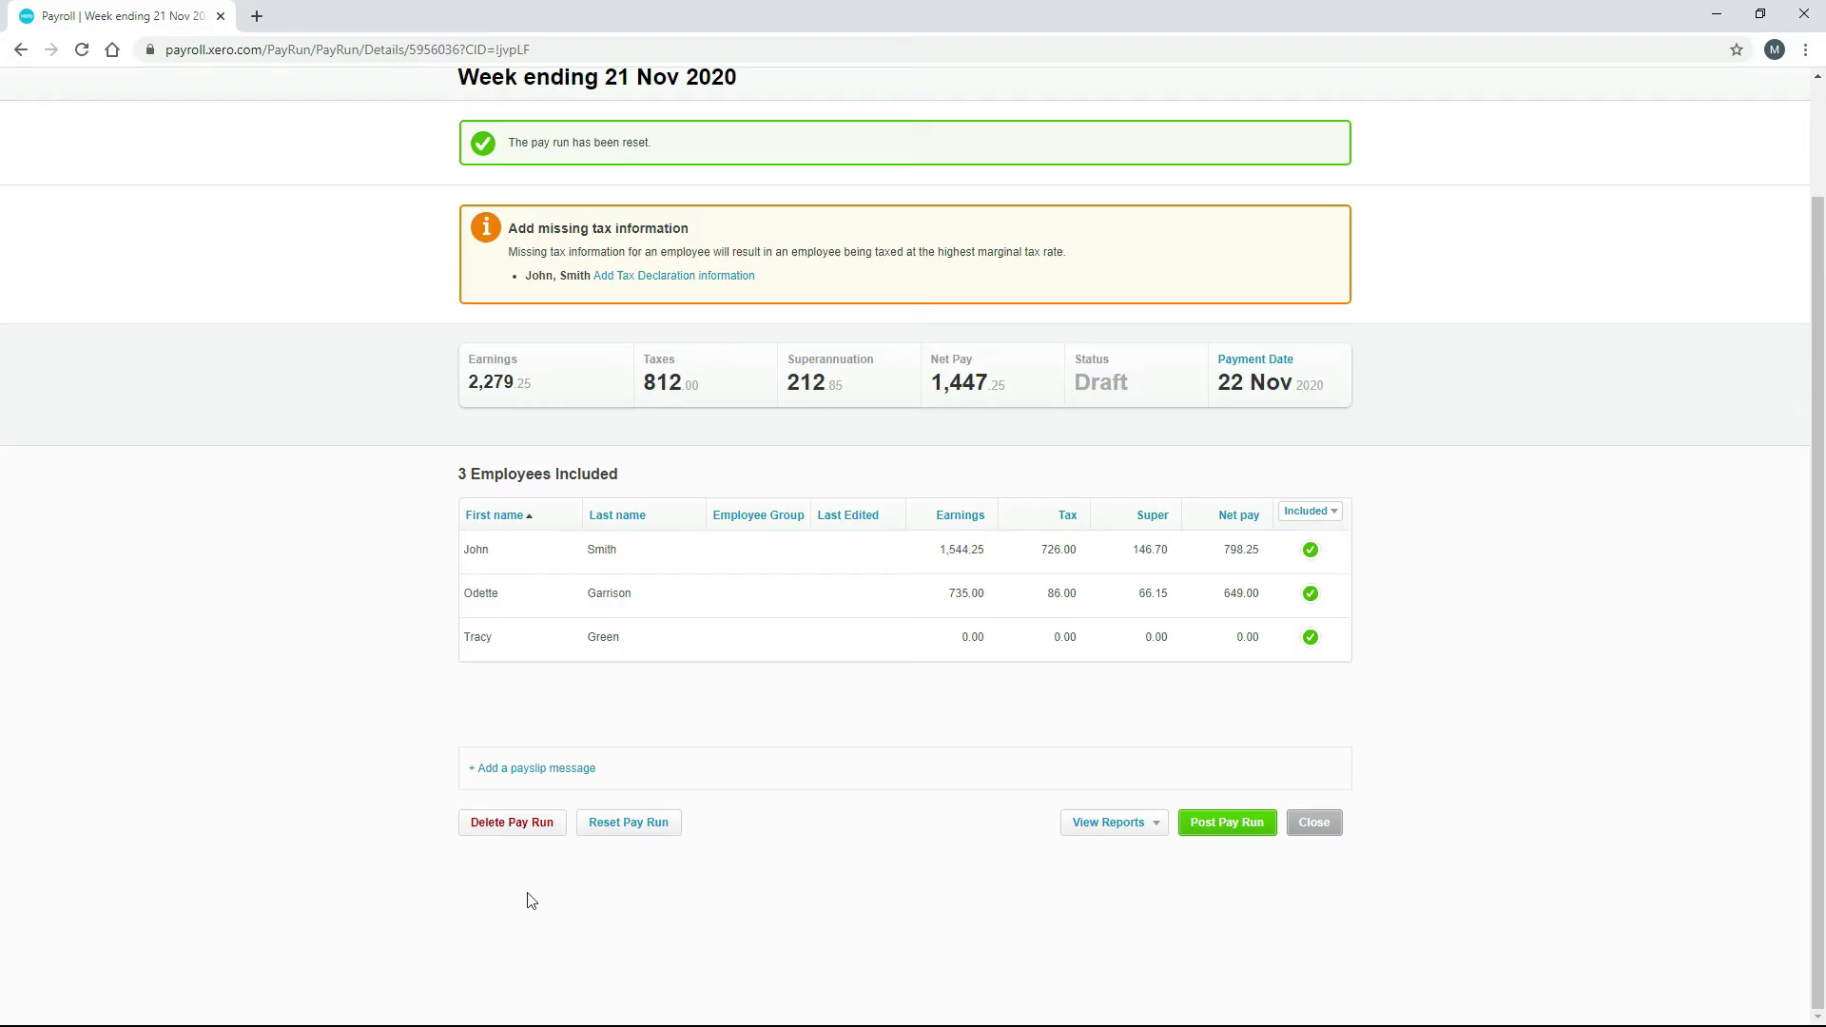
Step: Delete the Week ending 21 Nov 2020 draft pay run
click(530, 830)
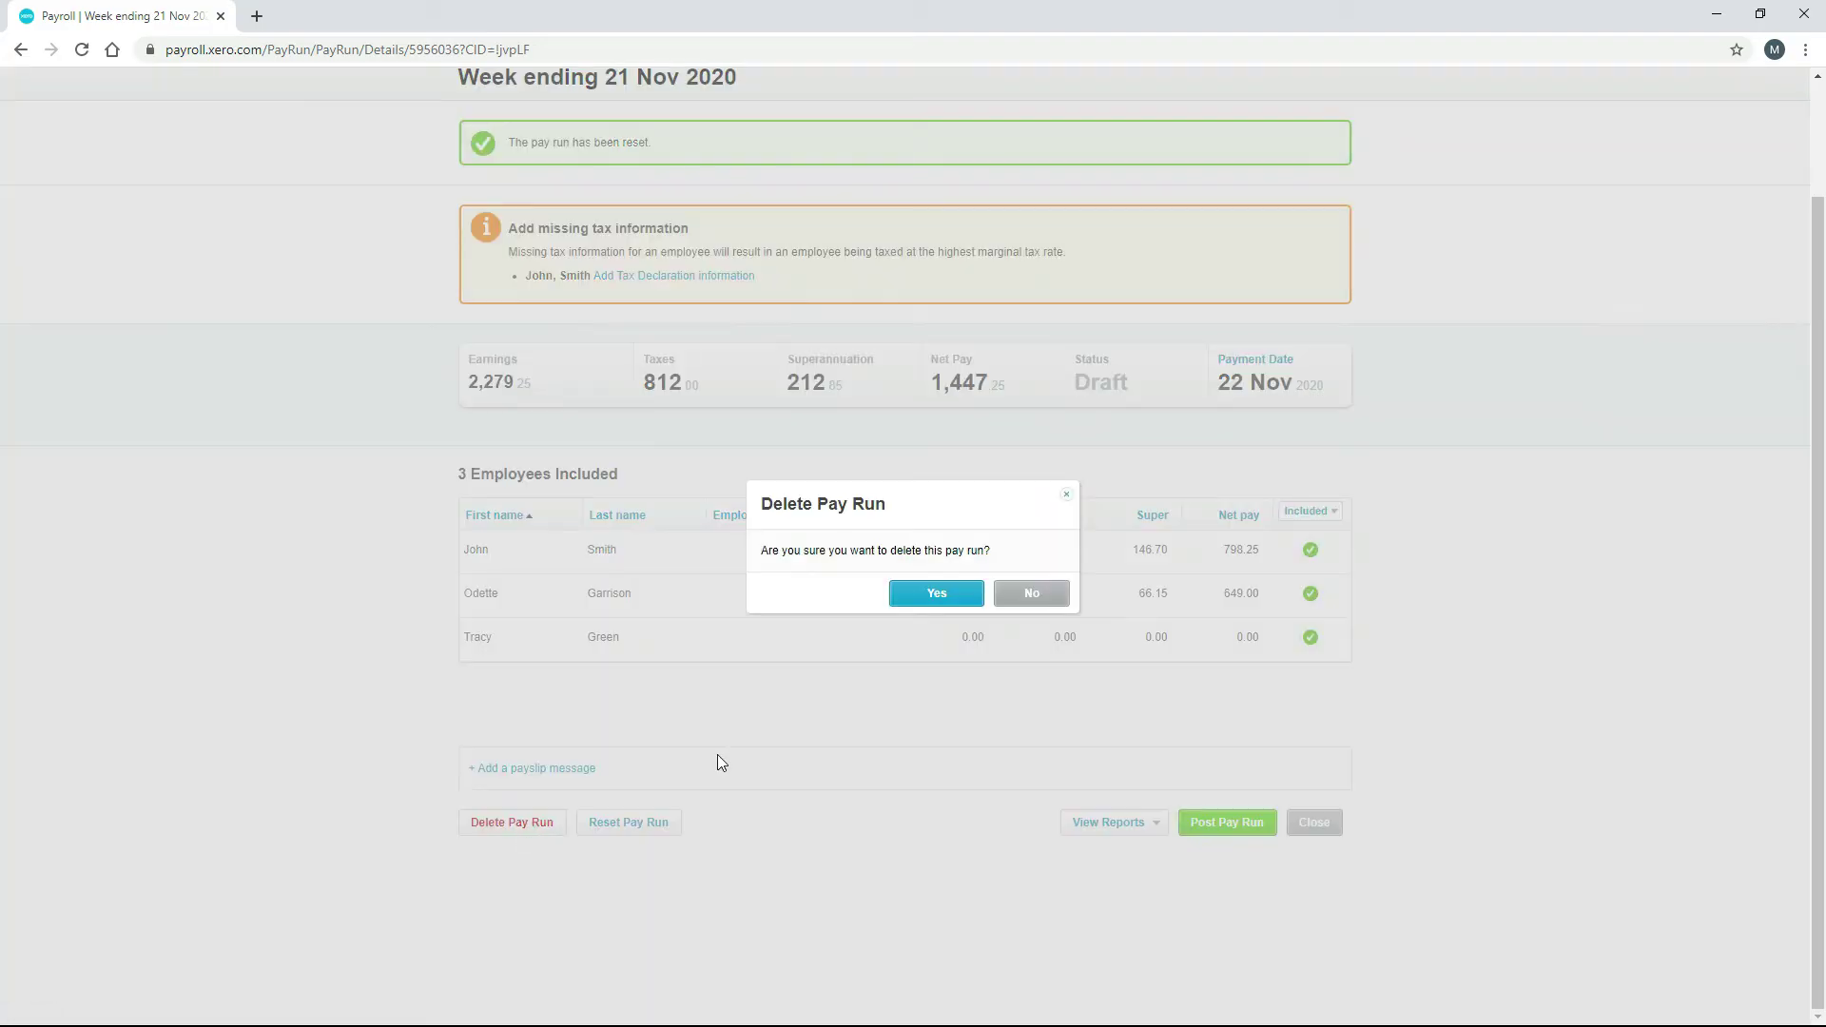
click(937, 595)
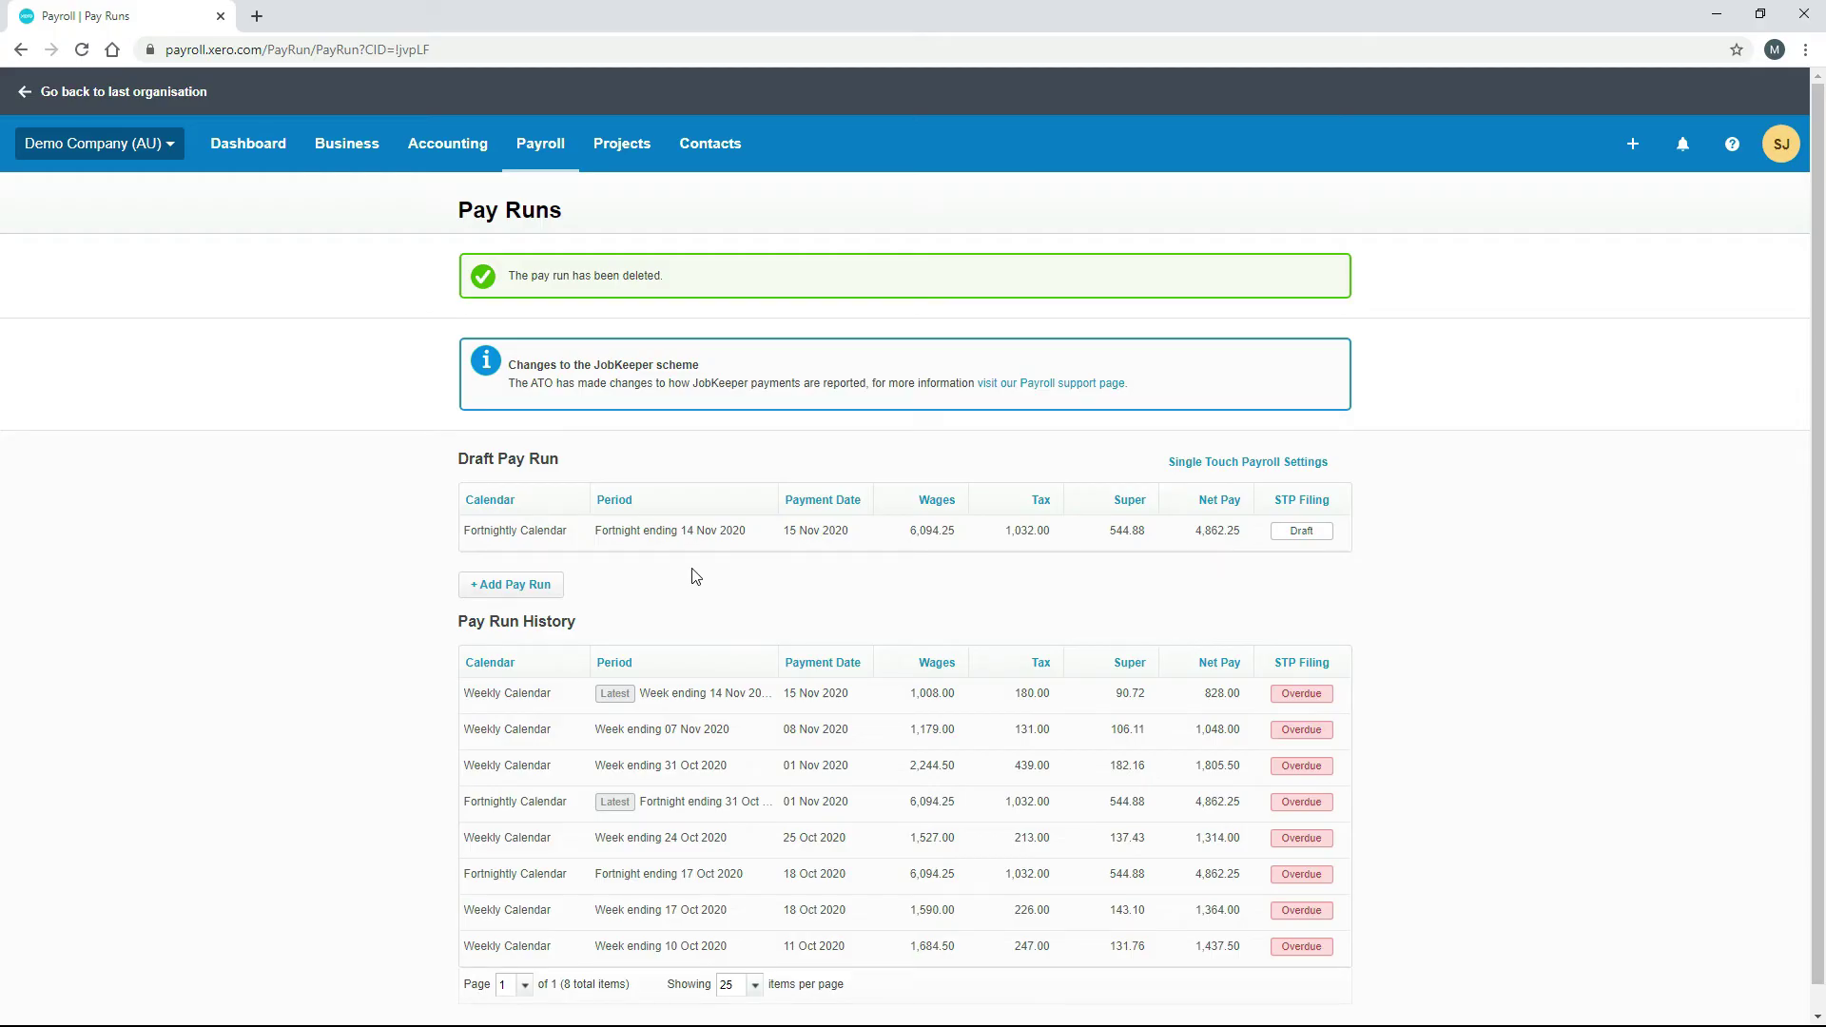
Step: Add a fresh pay run for Weekly Calendar: Week ending 21 Nov 2020
click(533, 589)
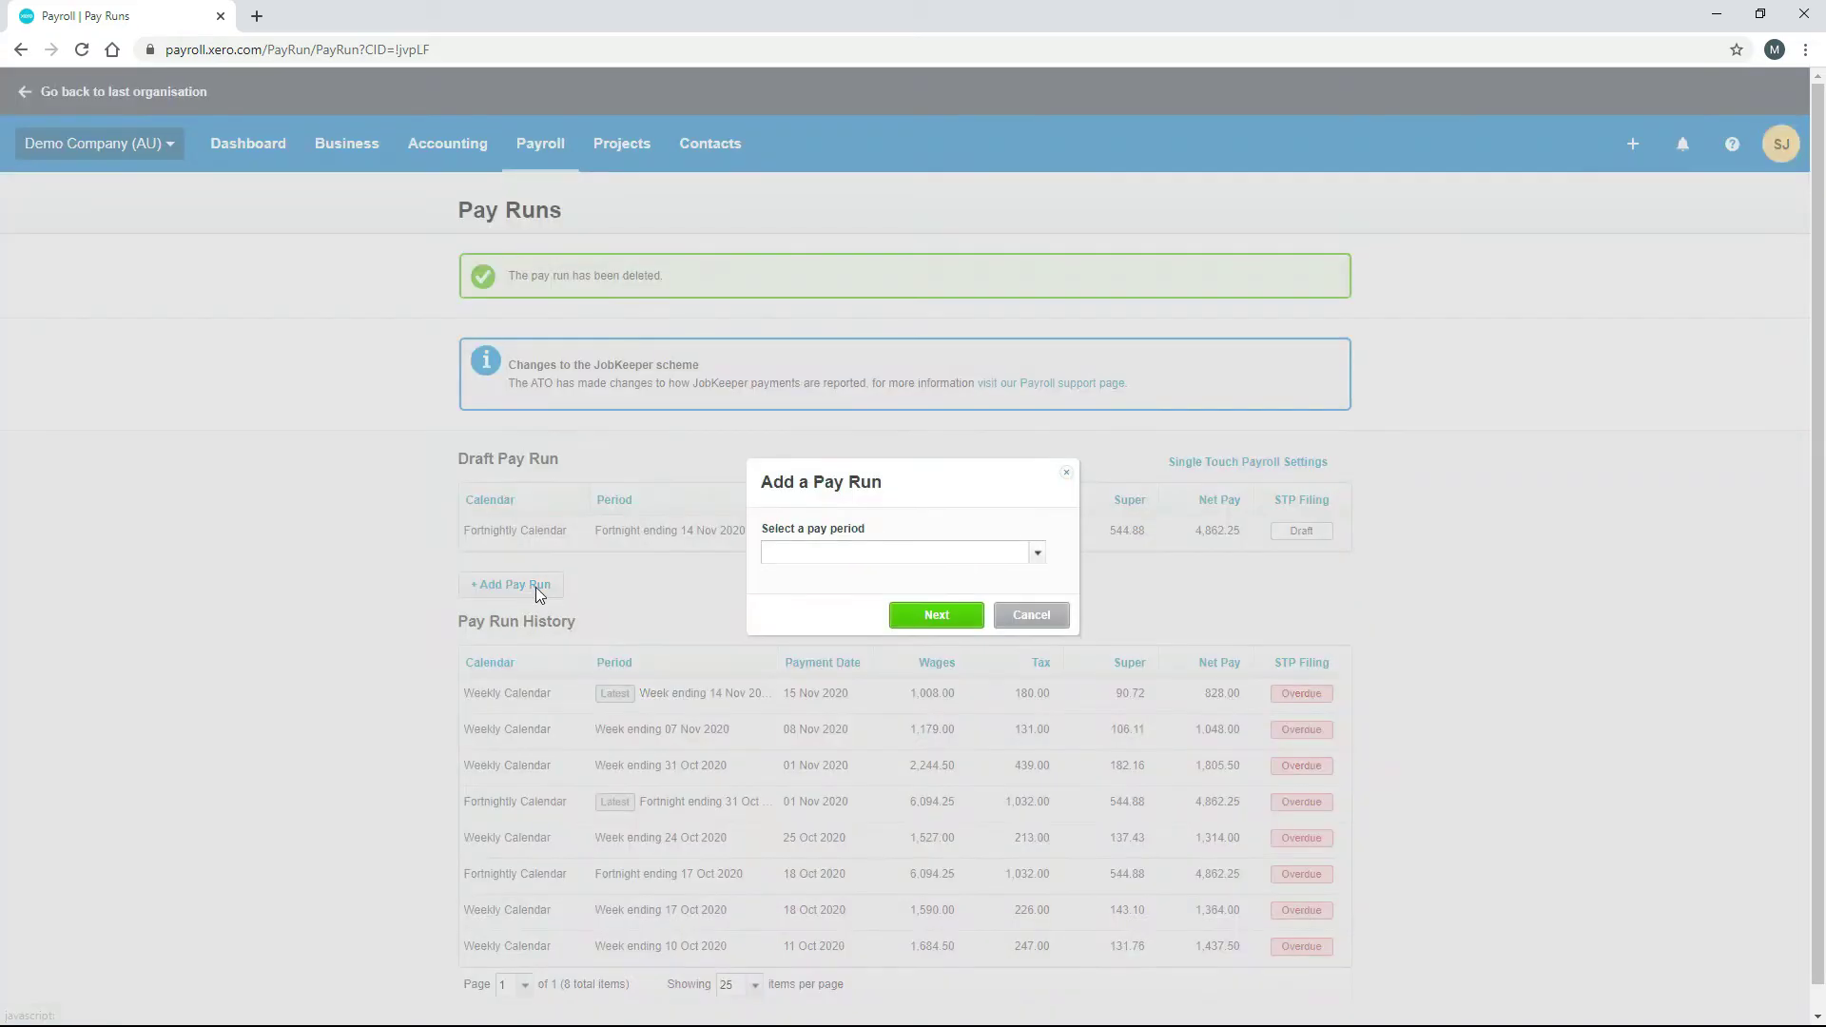
click(1041, 559)
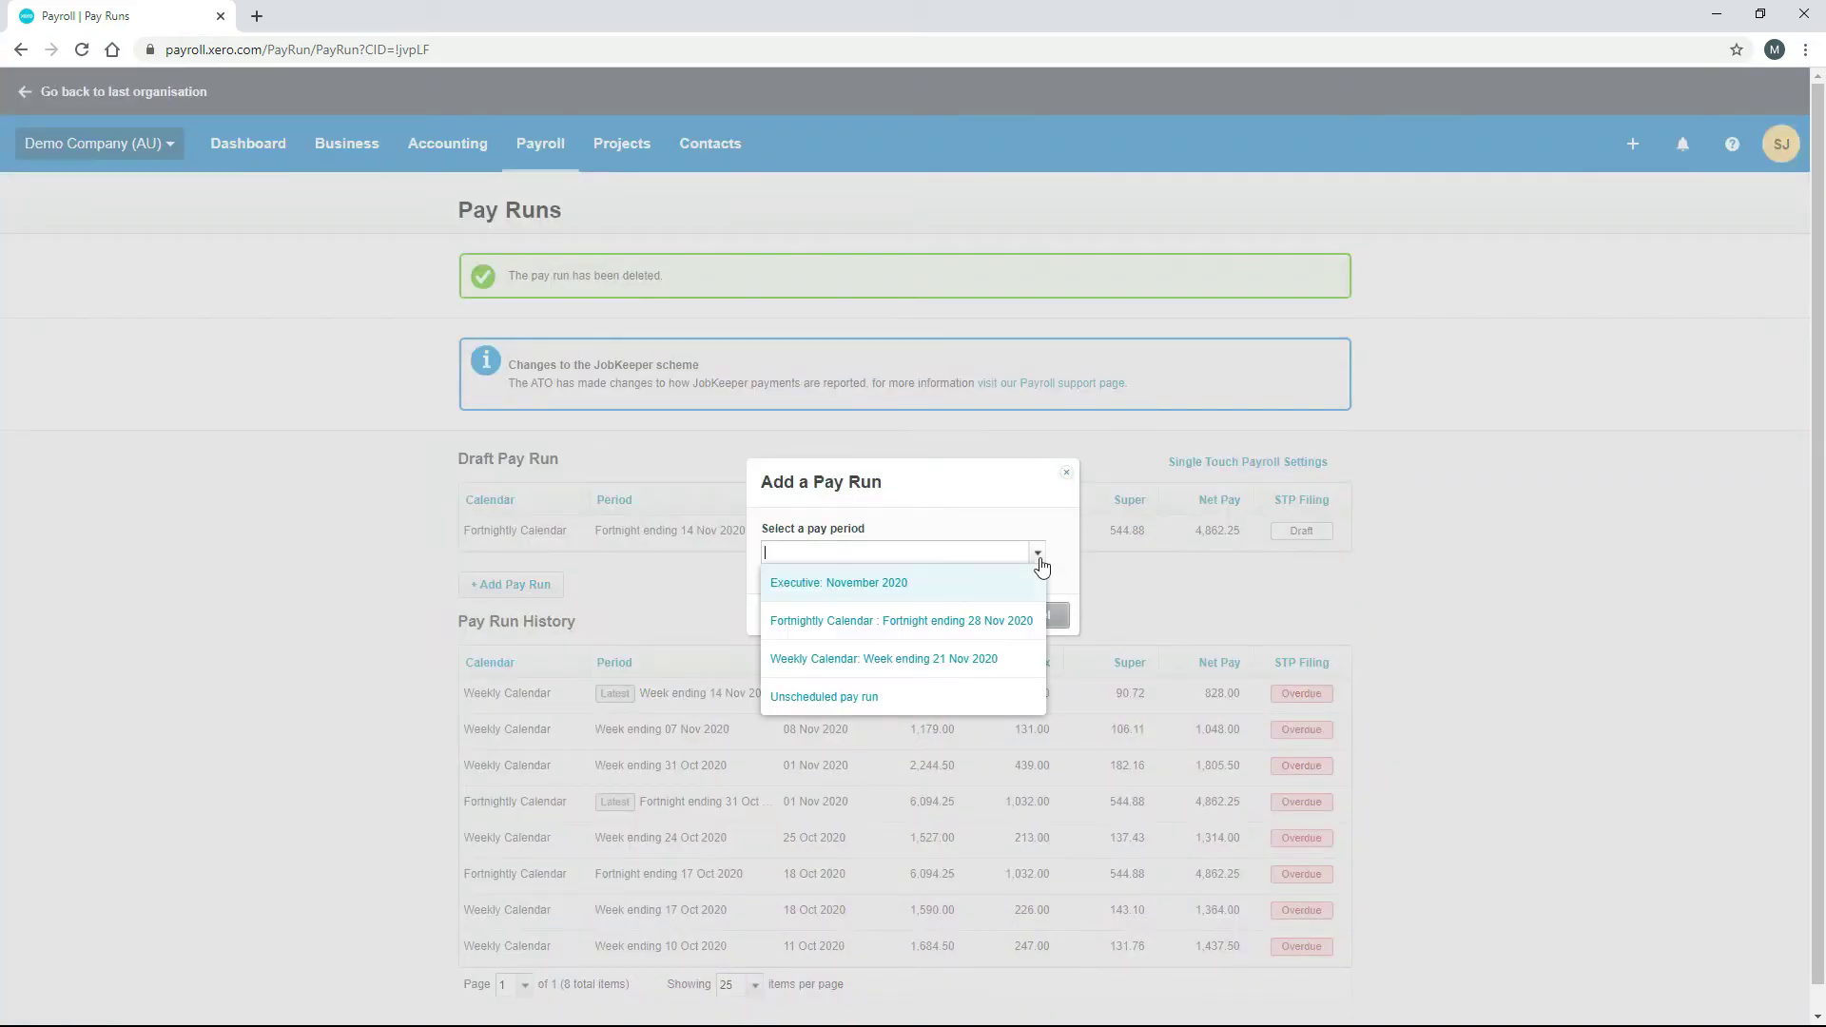
click(882, 660)
click(928, 616)
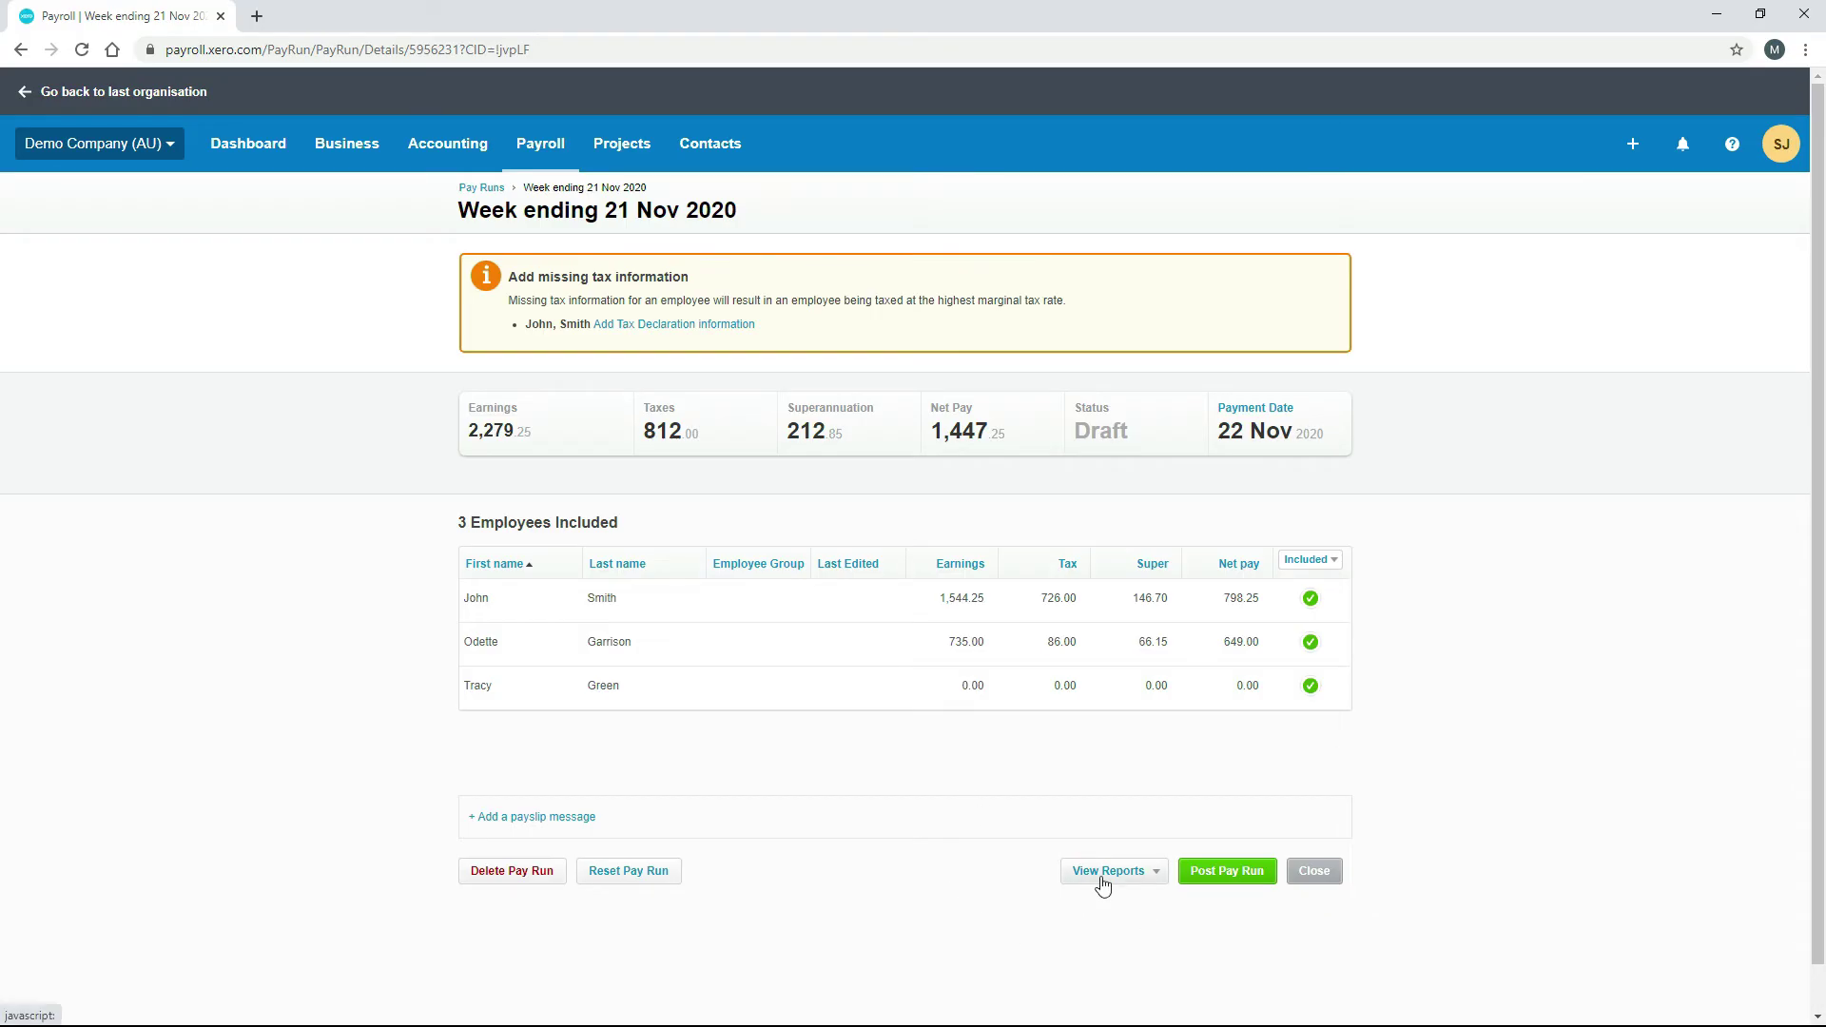
Step: Open the Payslips report from the pay run's report list, review it, then close it
click(1159, 882)
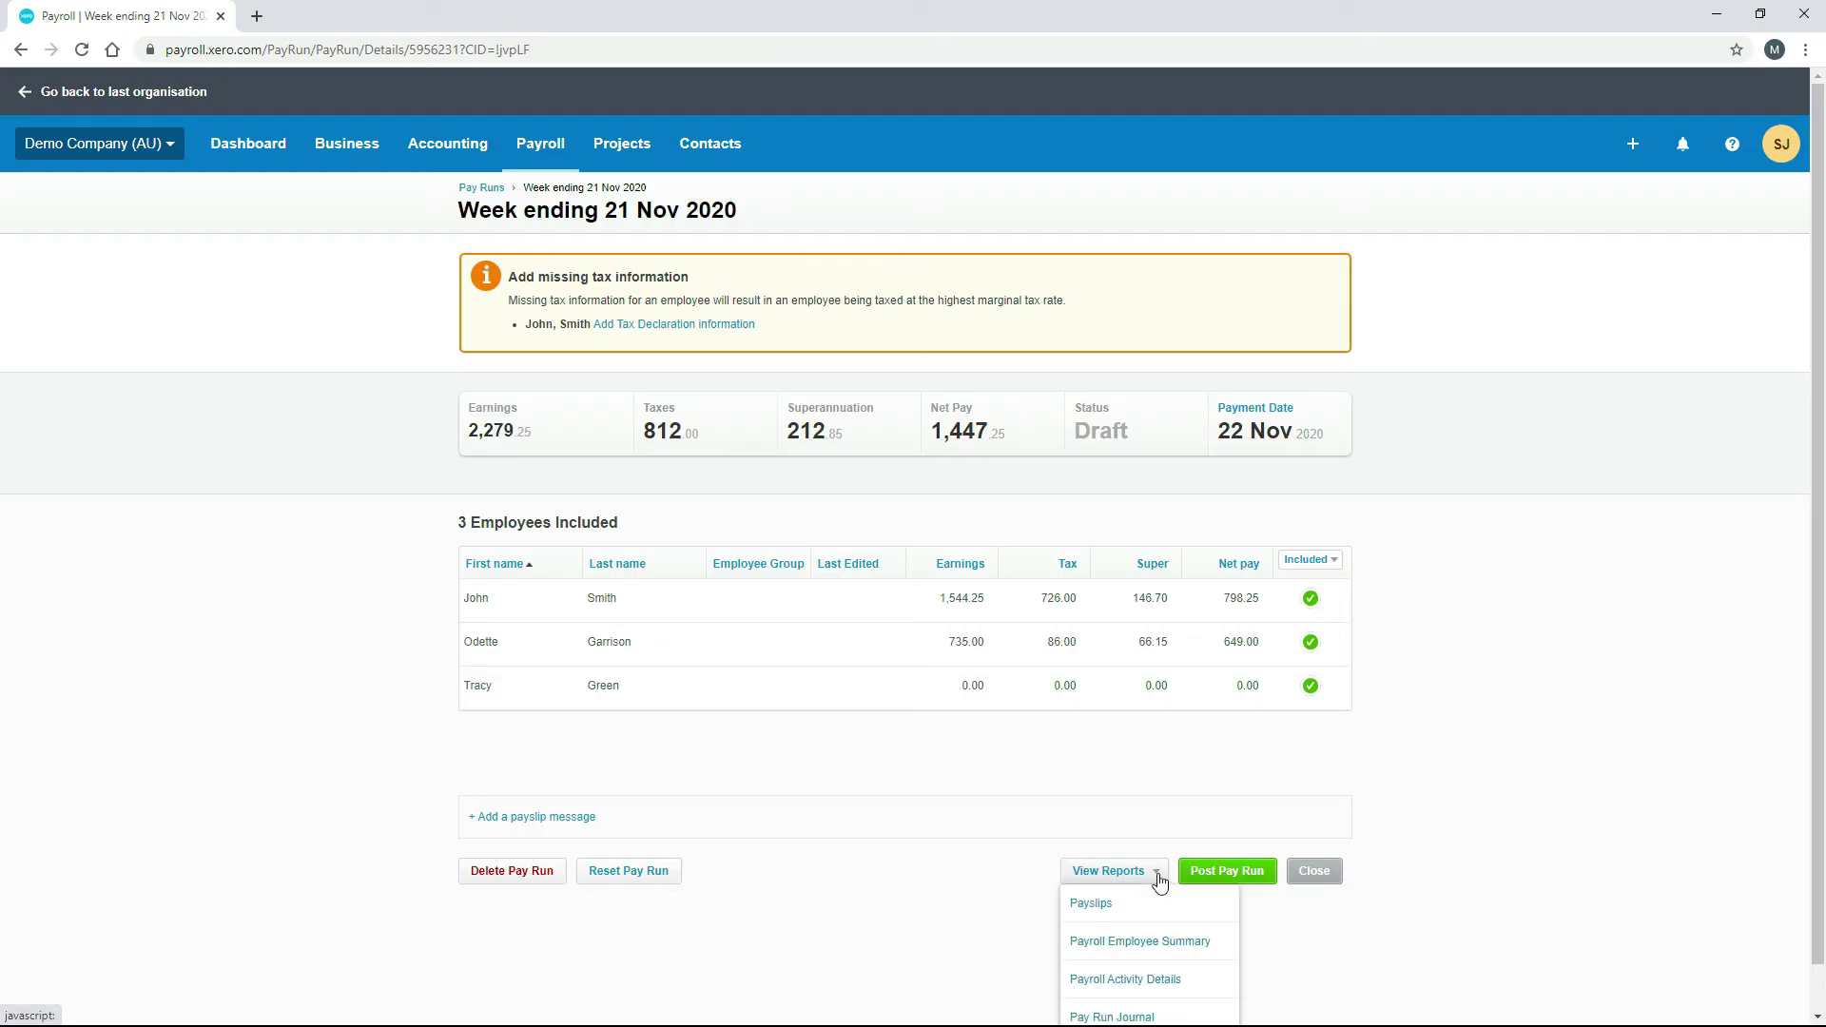
scroll(1272, 922, down, 1)
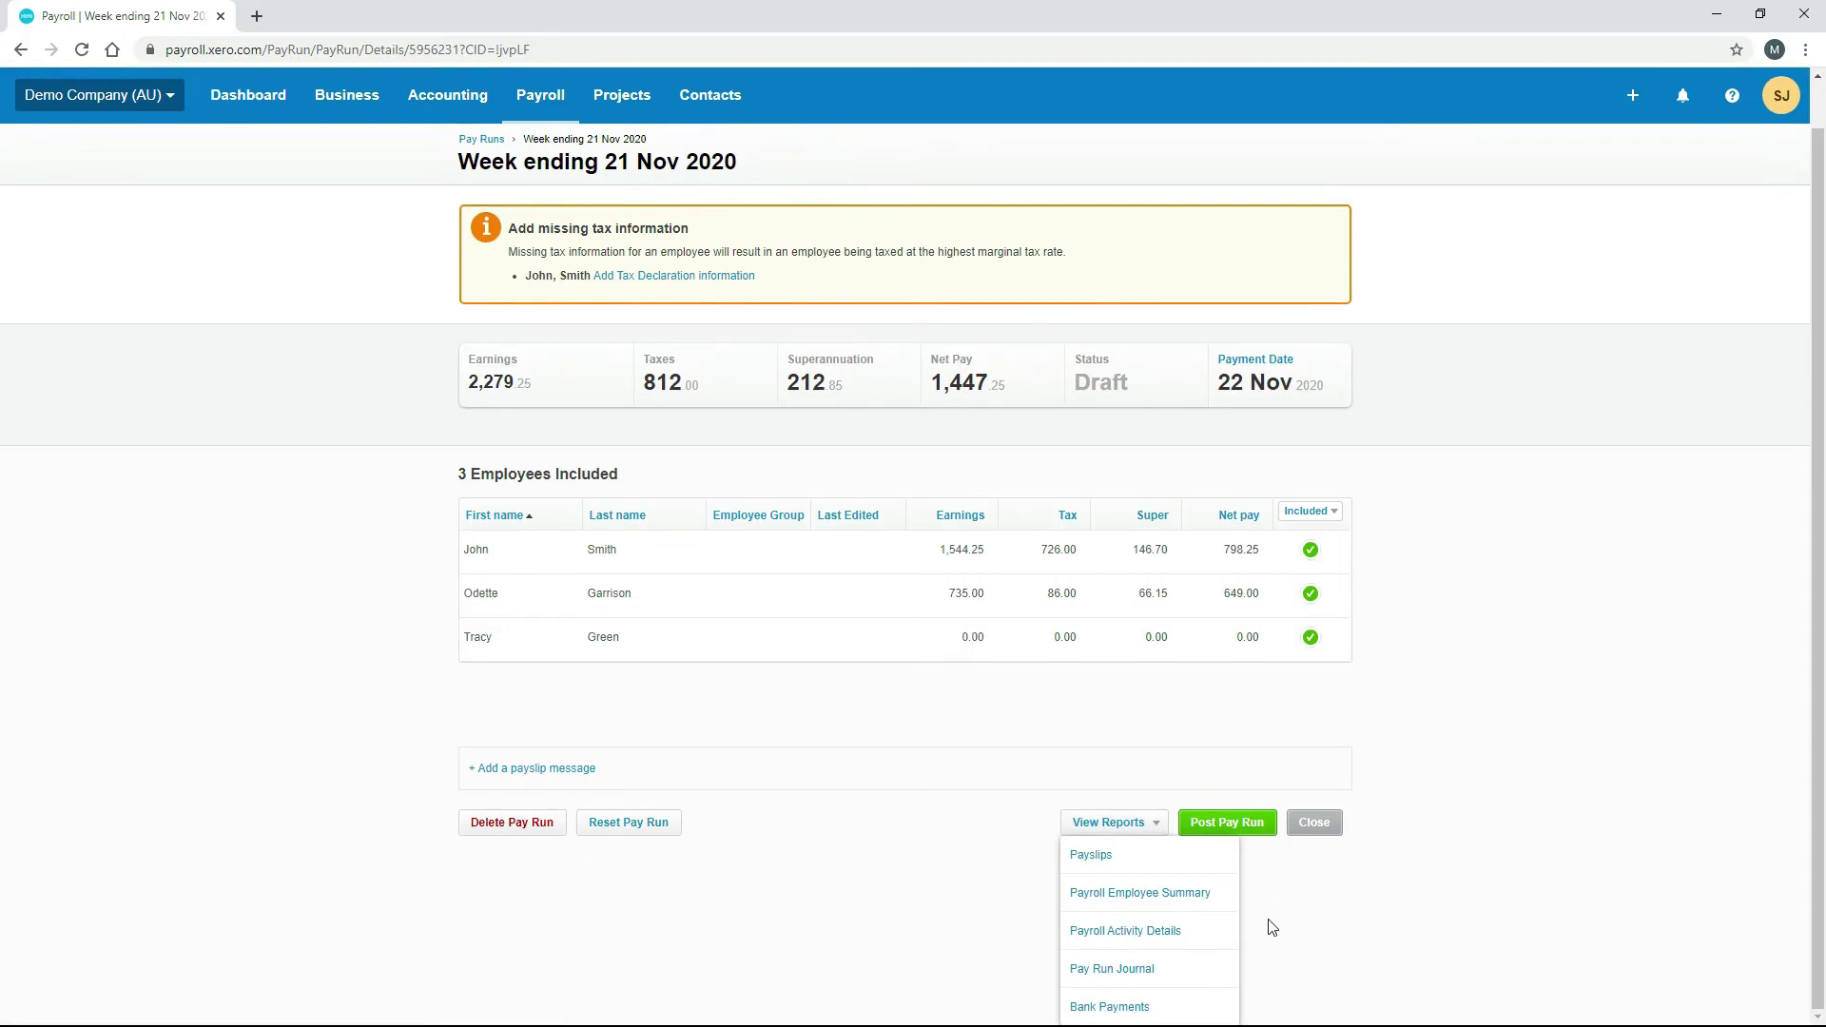
click(1100, 862)
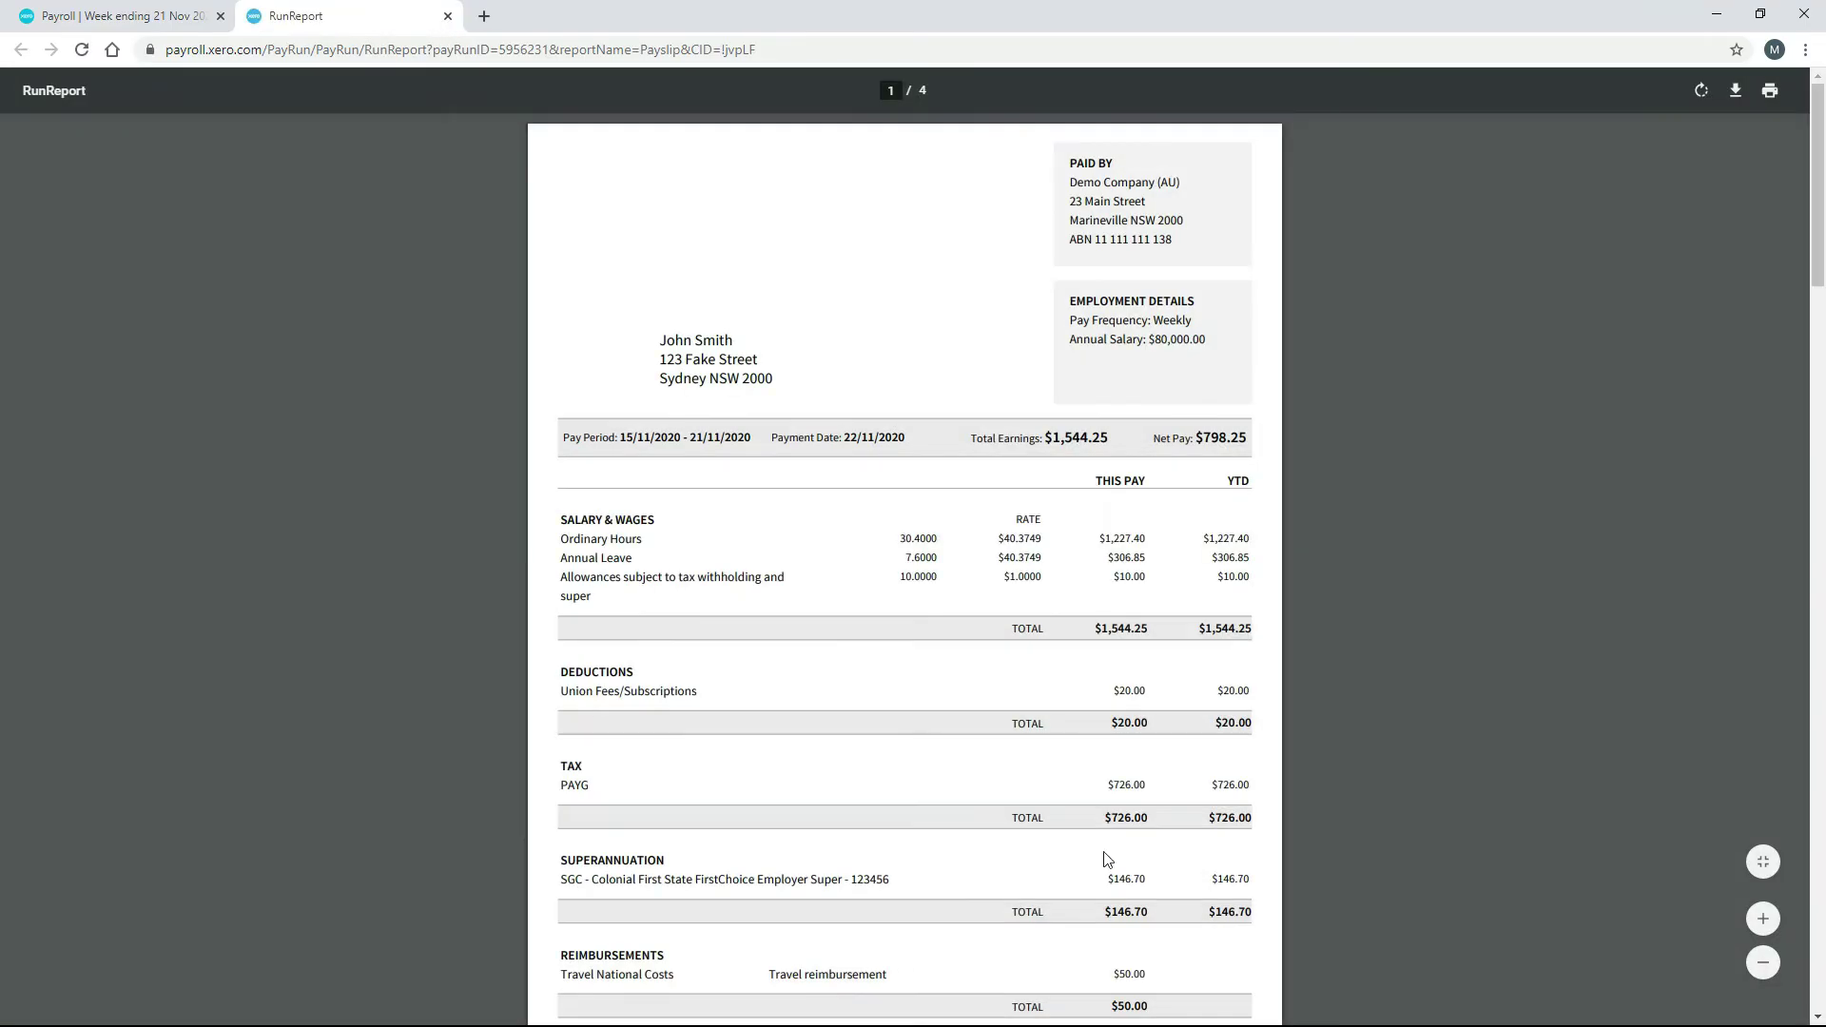
drag(1821, 246, 1823, 295)
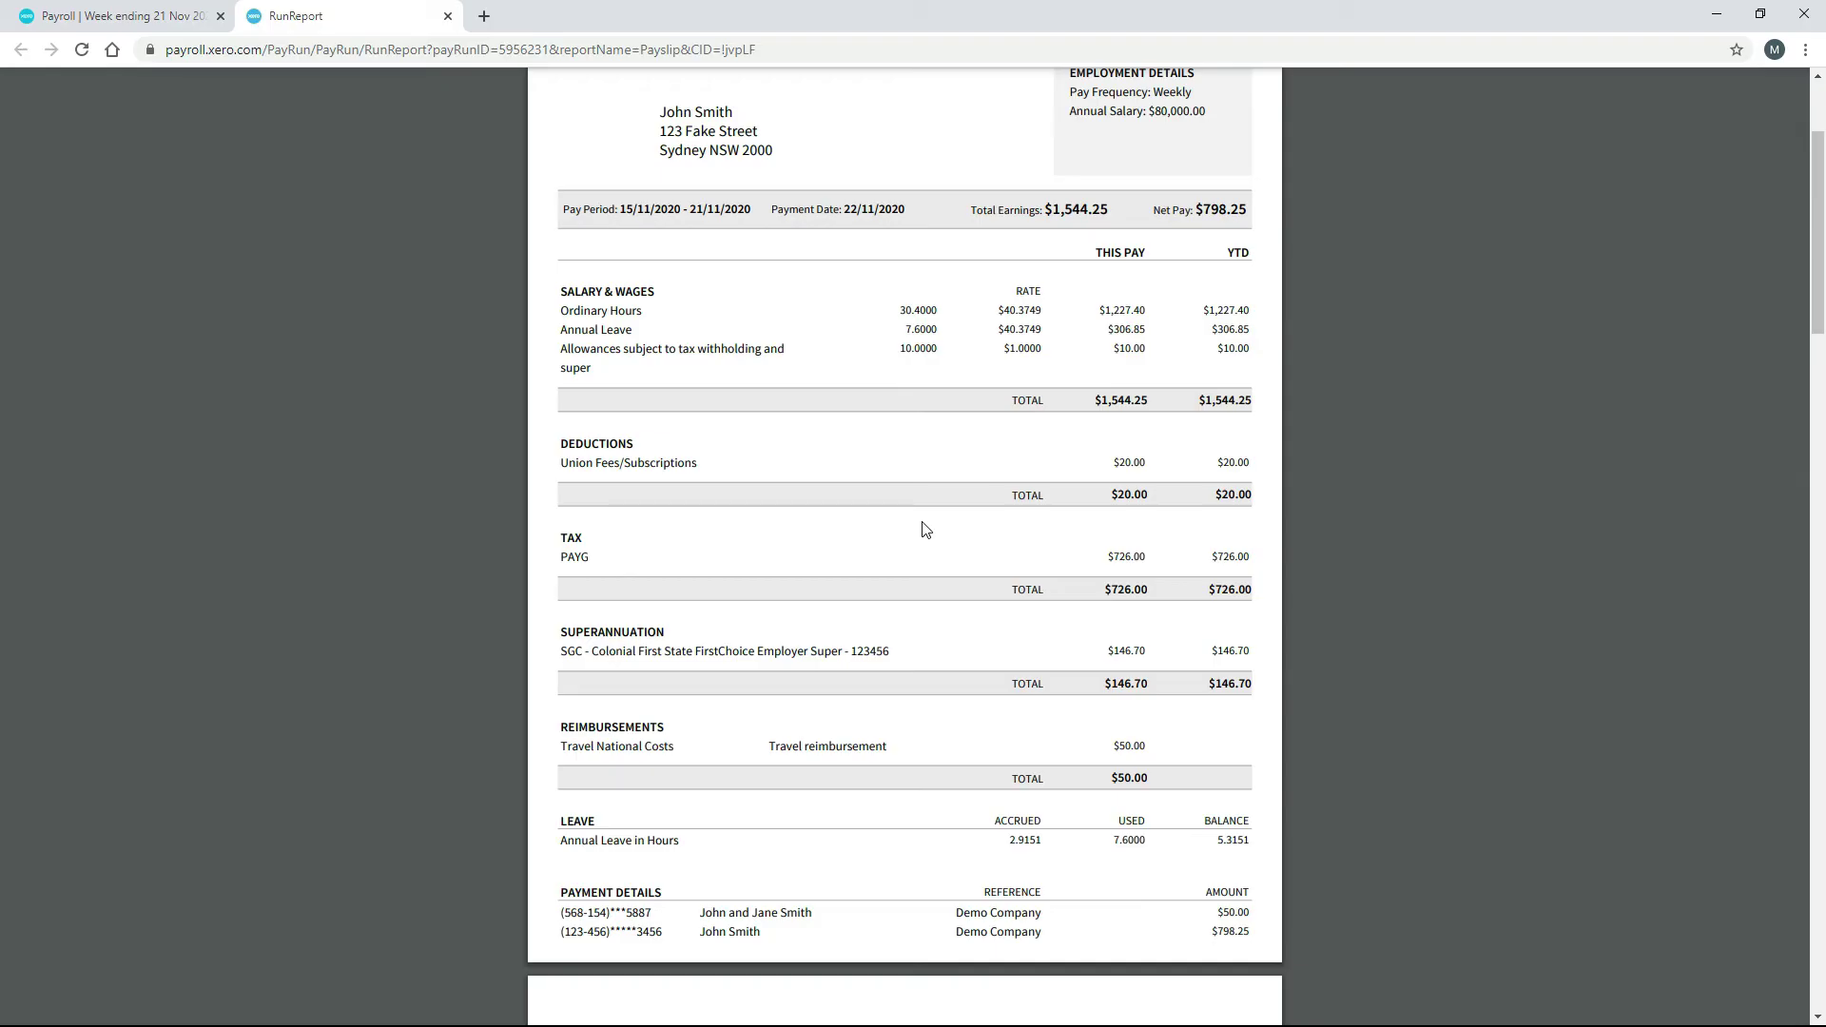
key(ctrl+w)
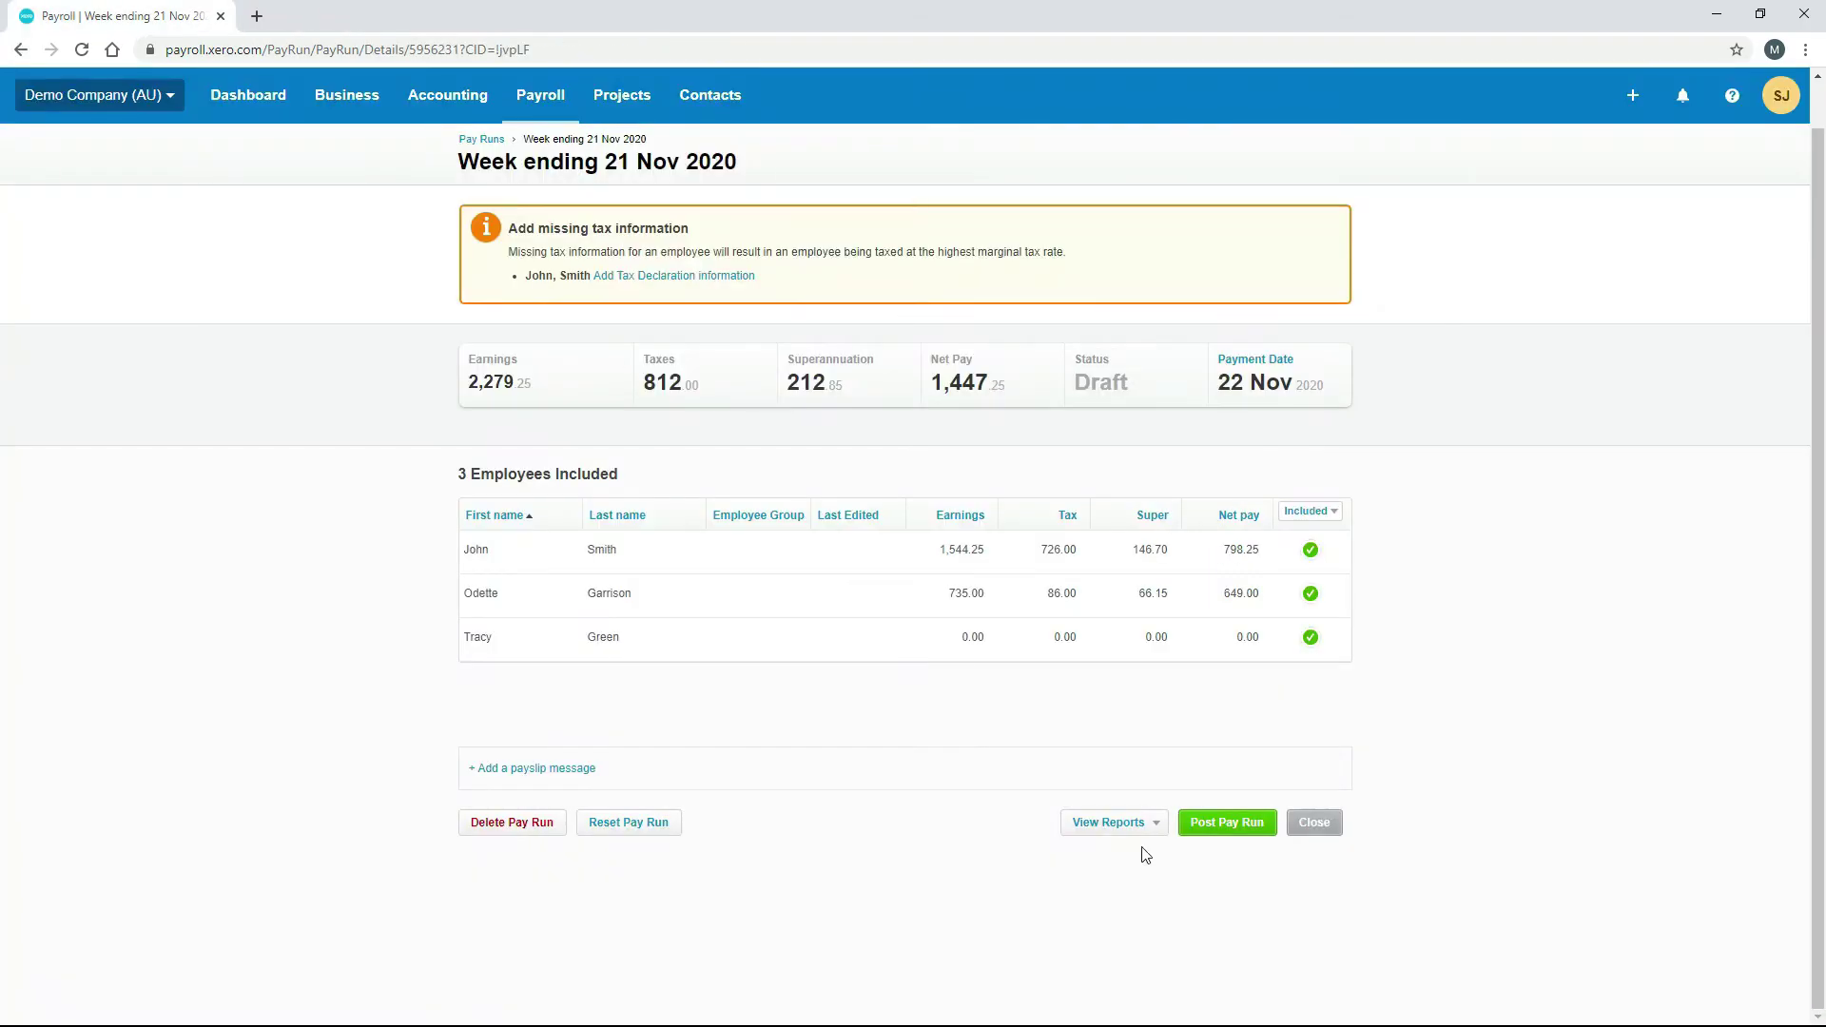
click(1113, 823)
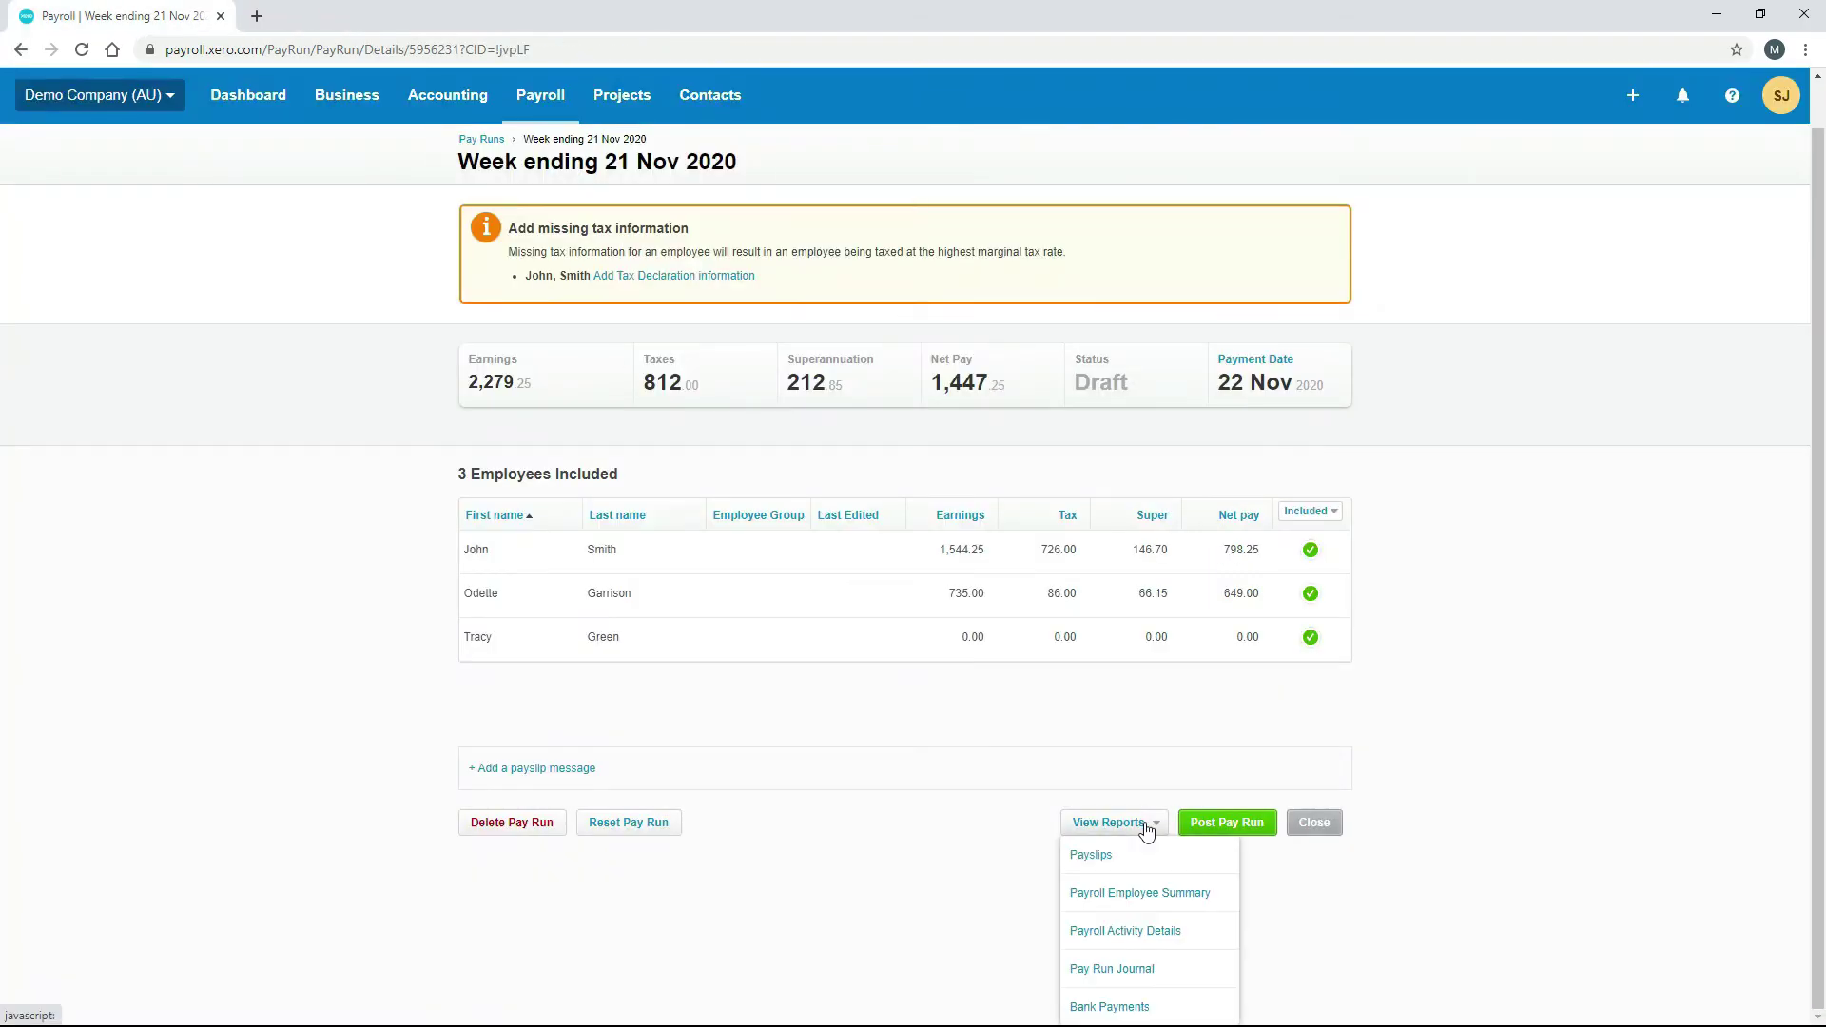
click(1139, 895)
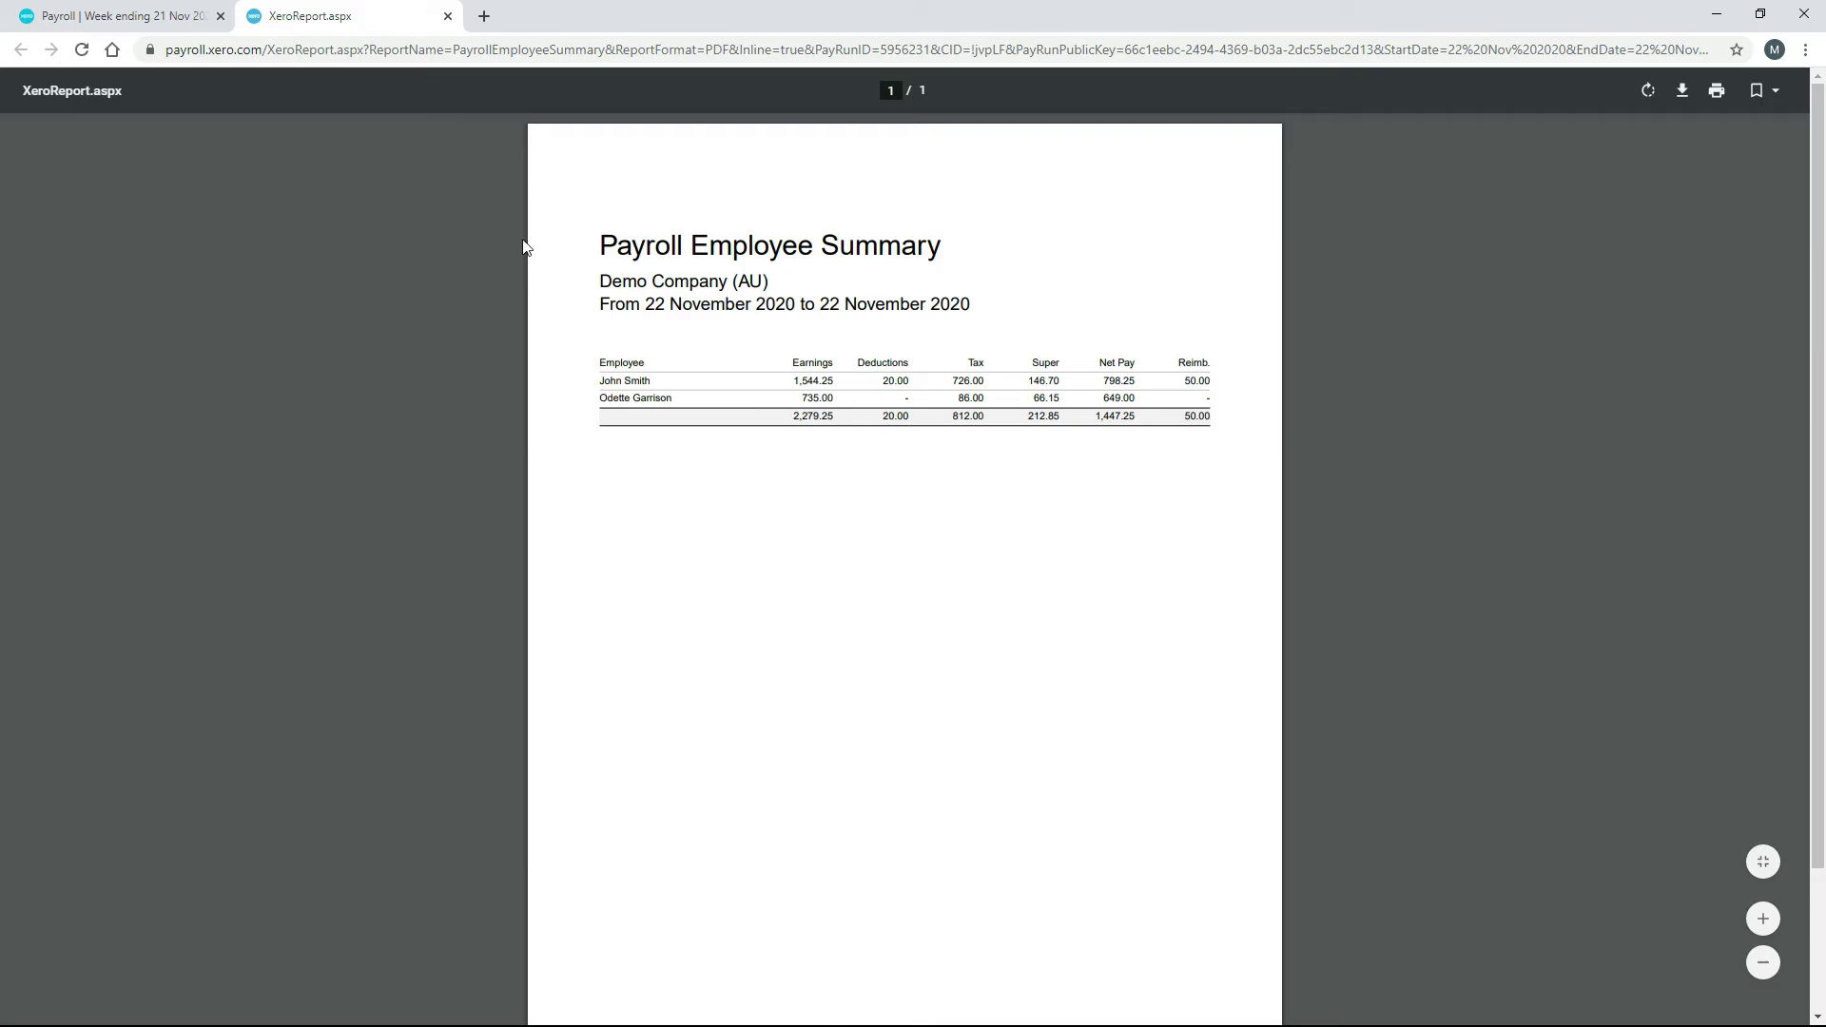
click(447, 17)
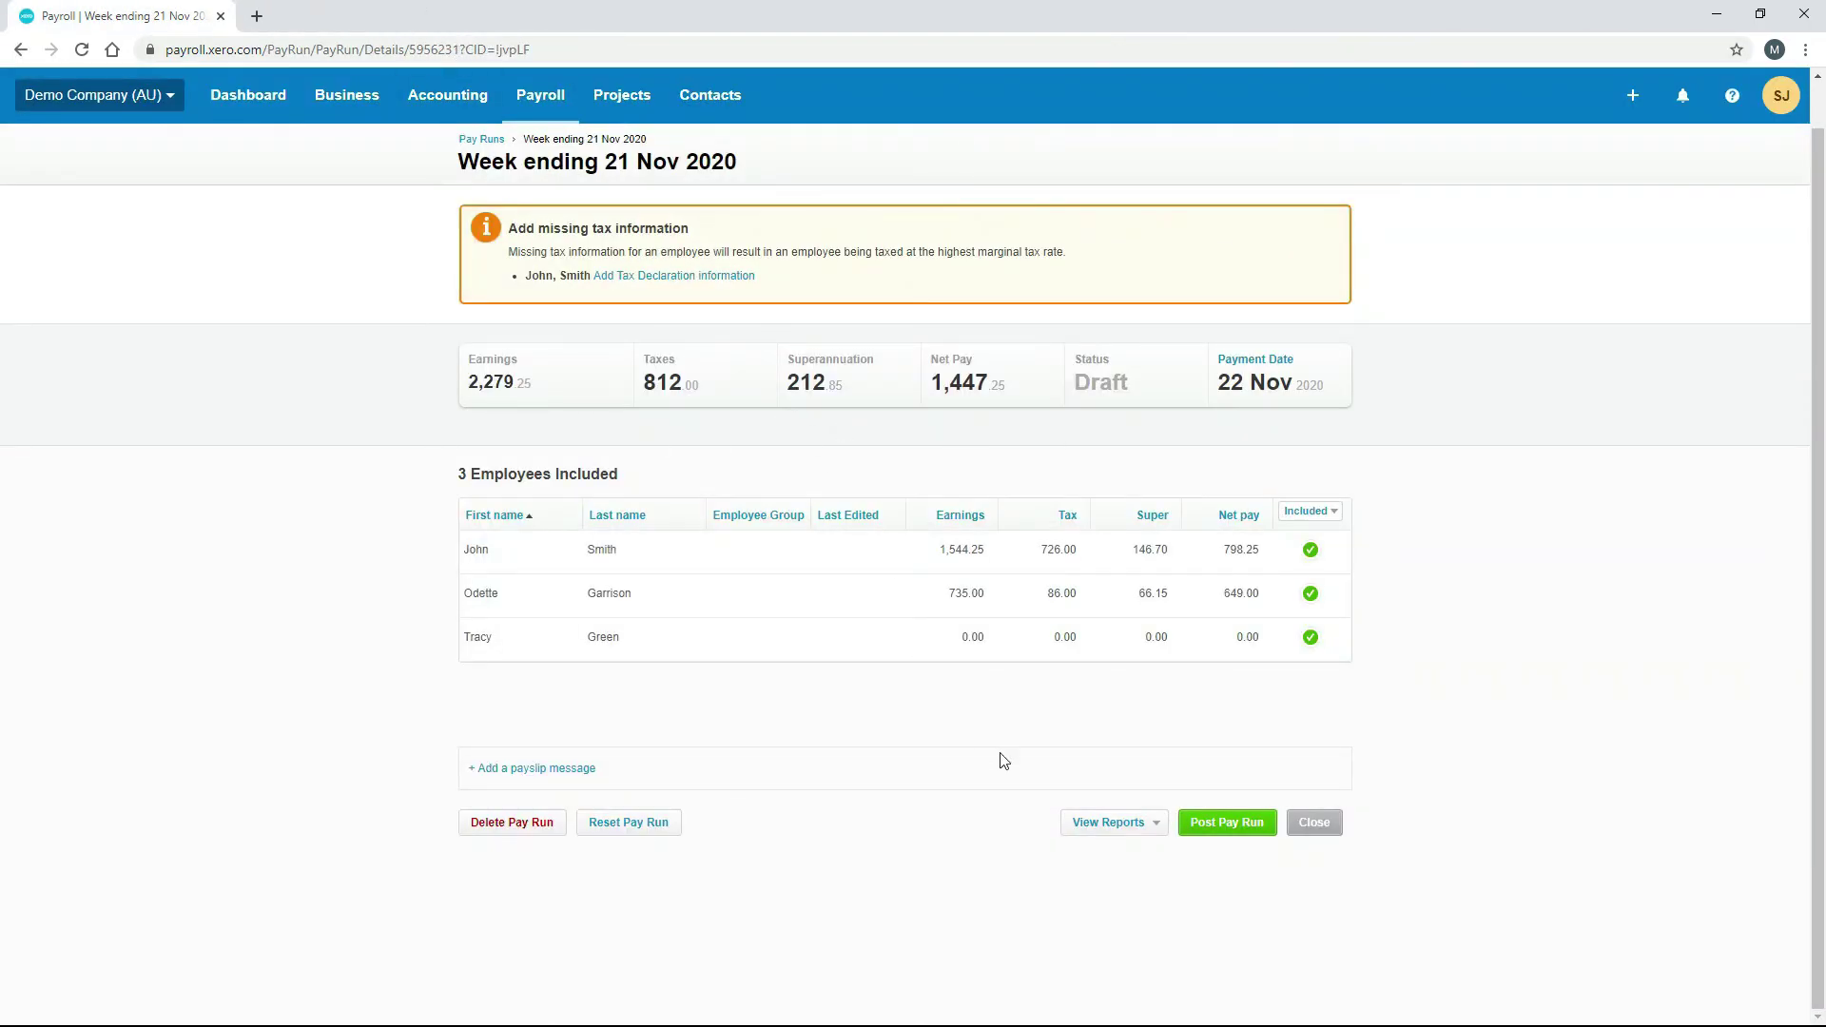
click(1158, 833)
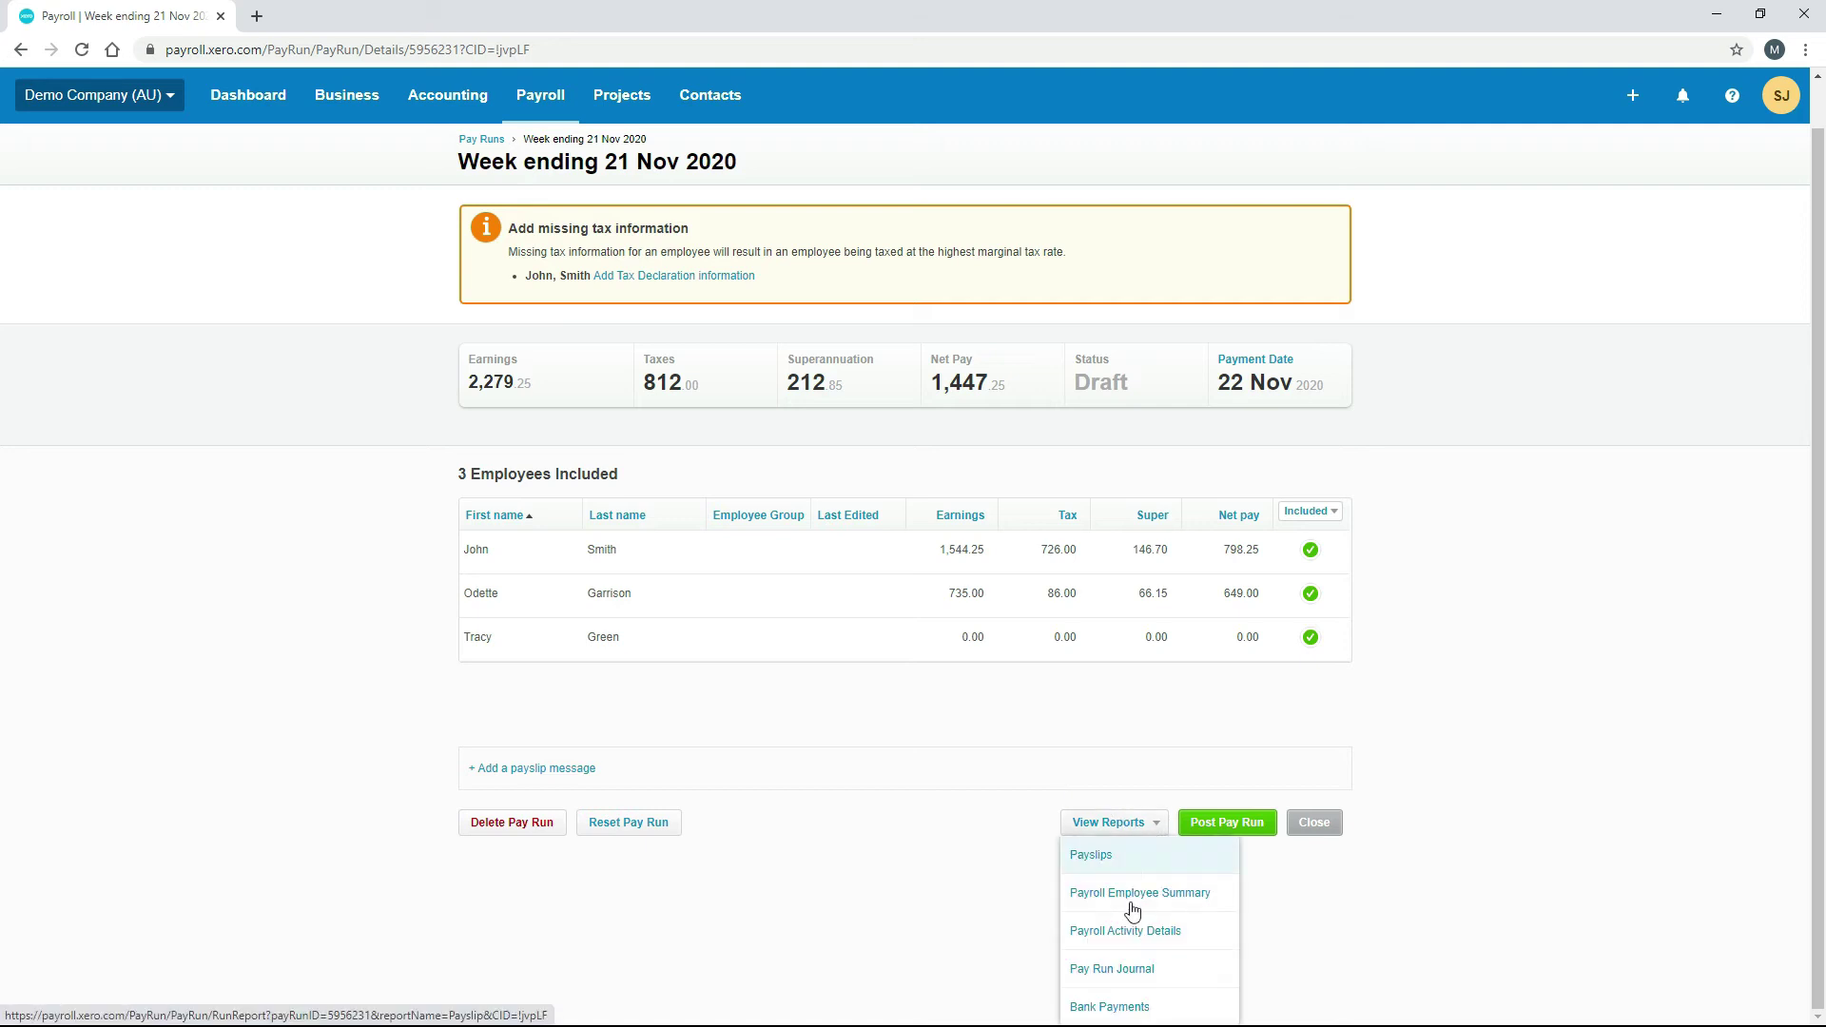
click(1168, 940)
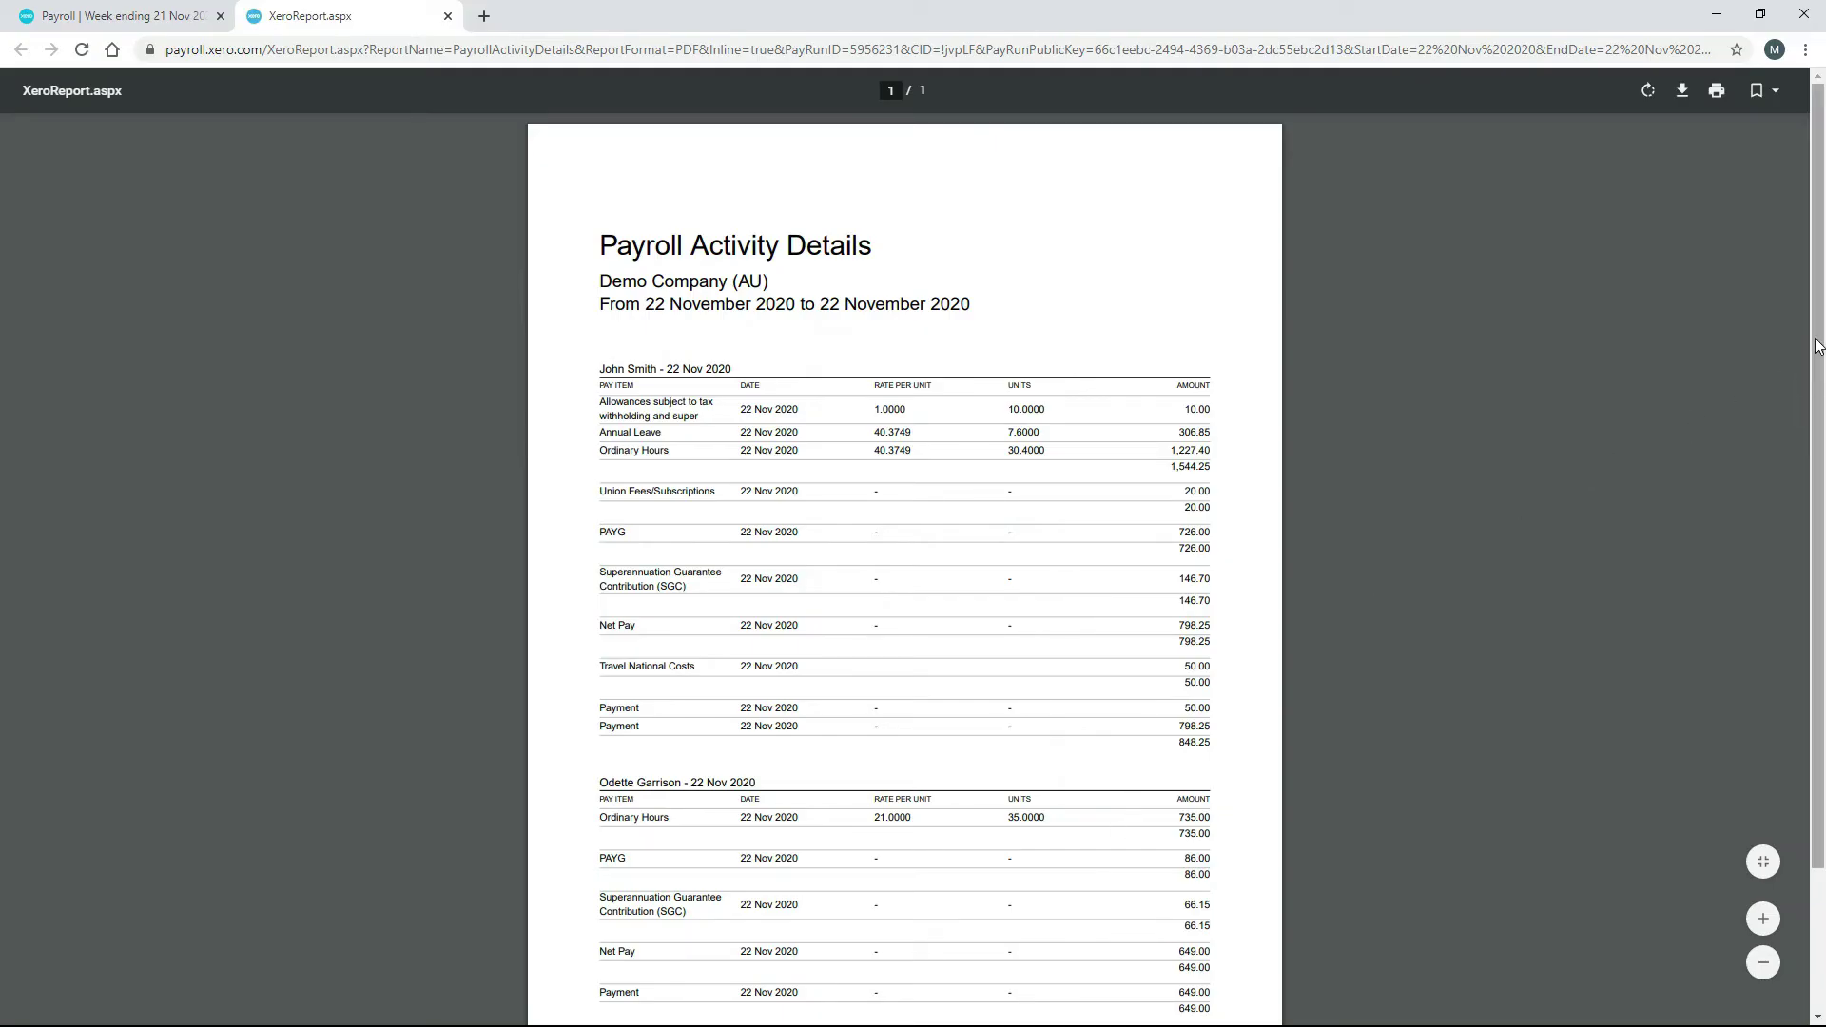
drag(1819, 360, 1101, 448)
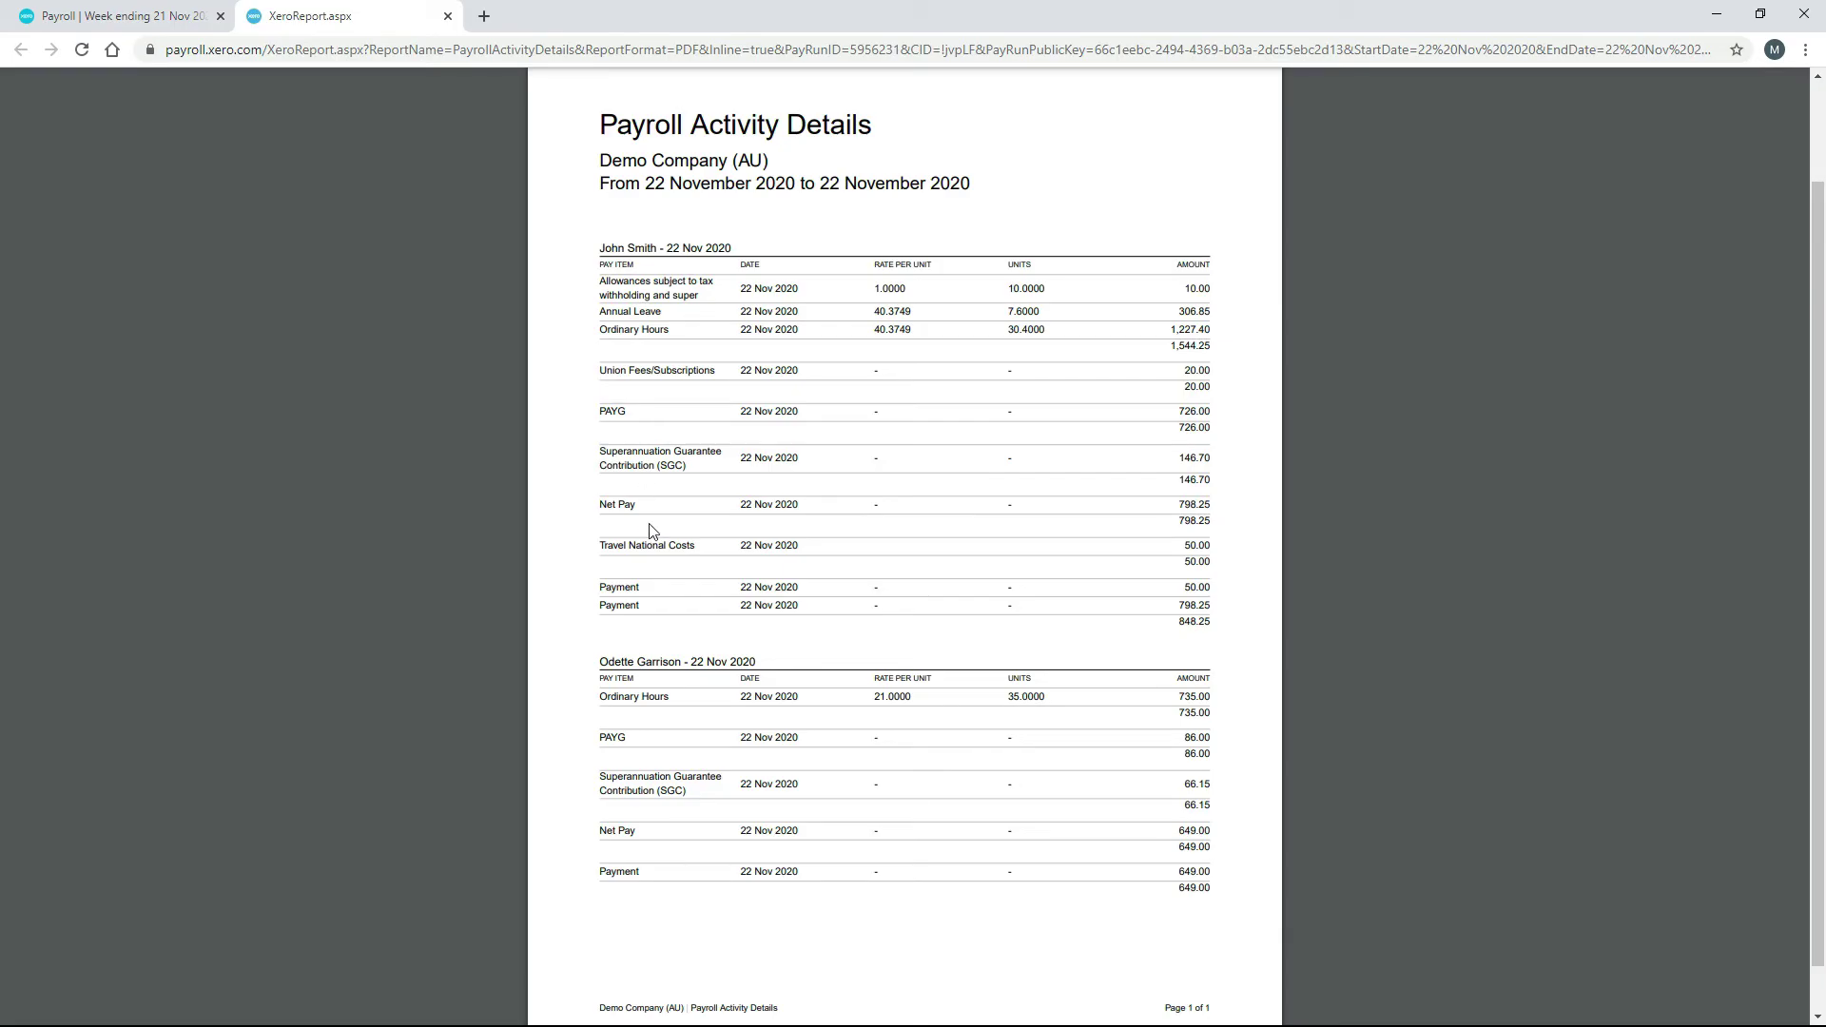
click(448, 15)
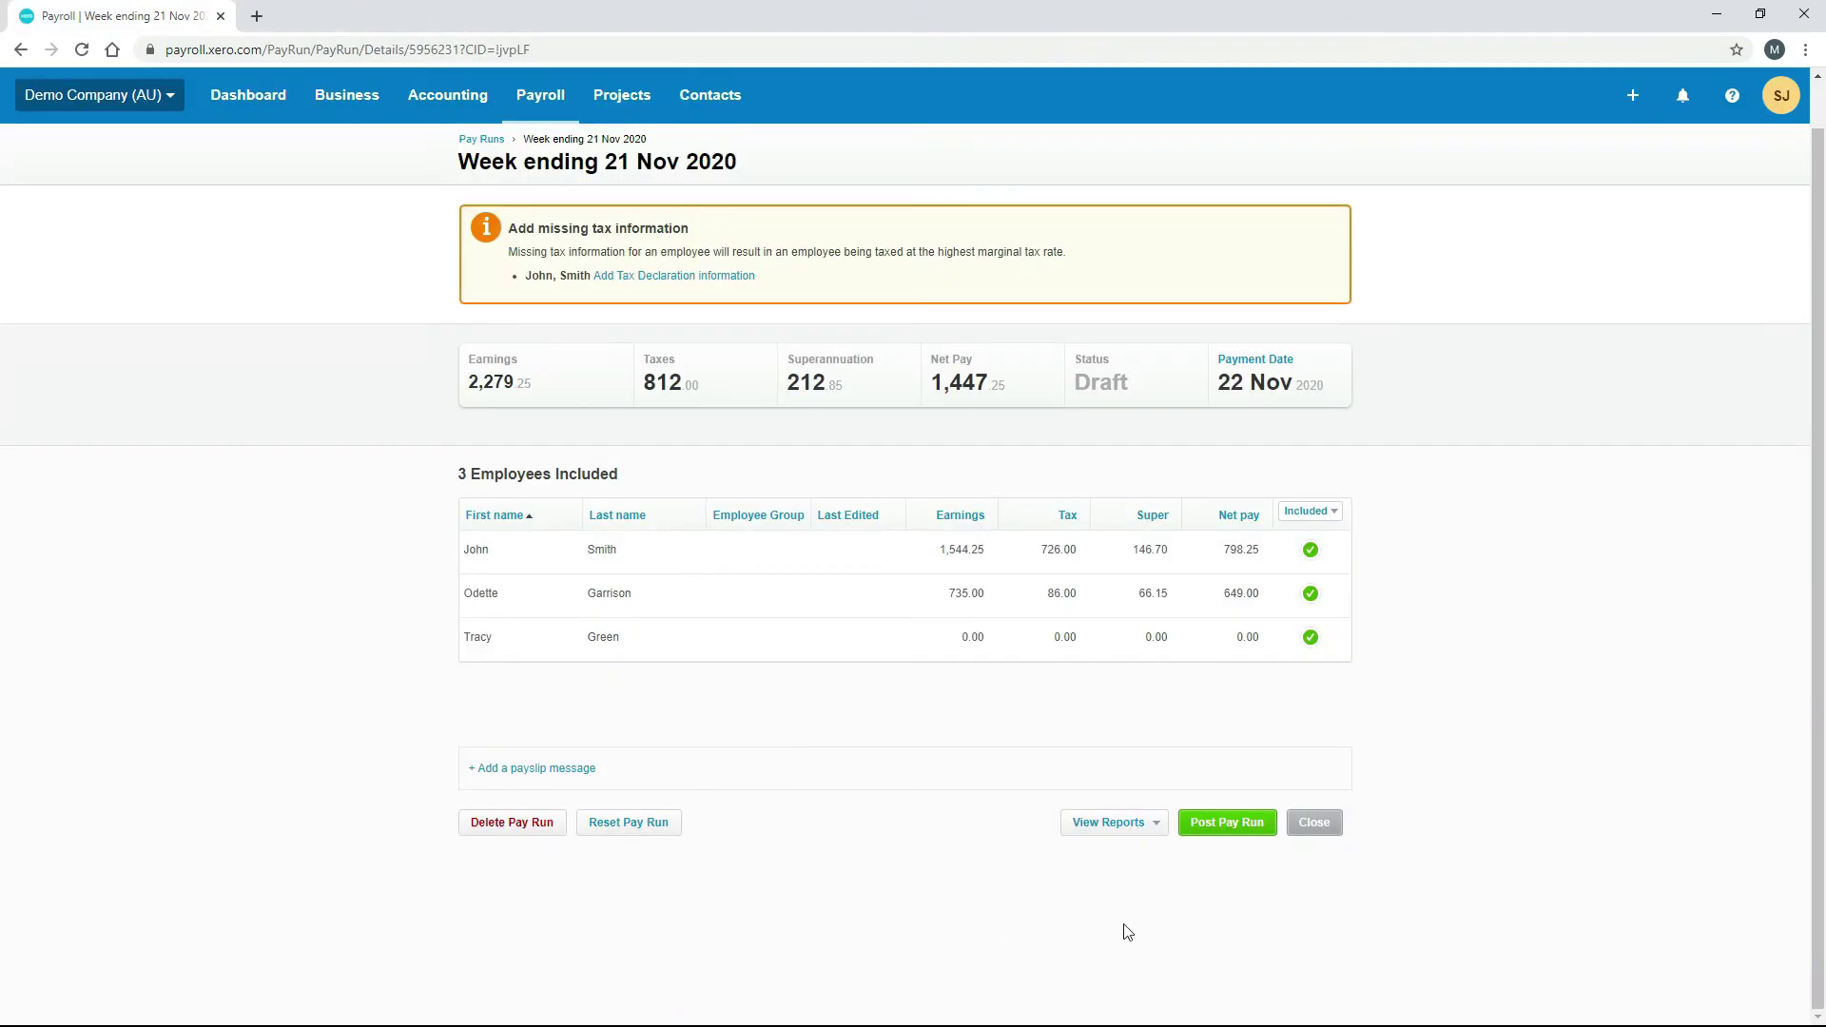
click(1153, 822)
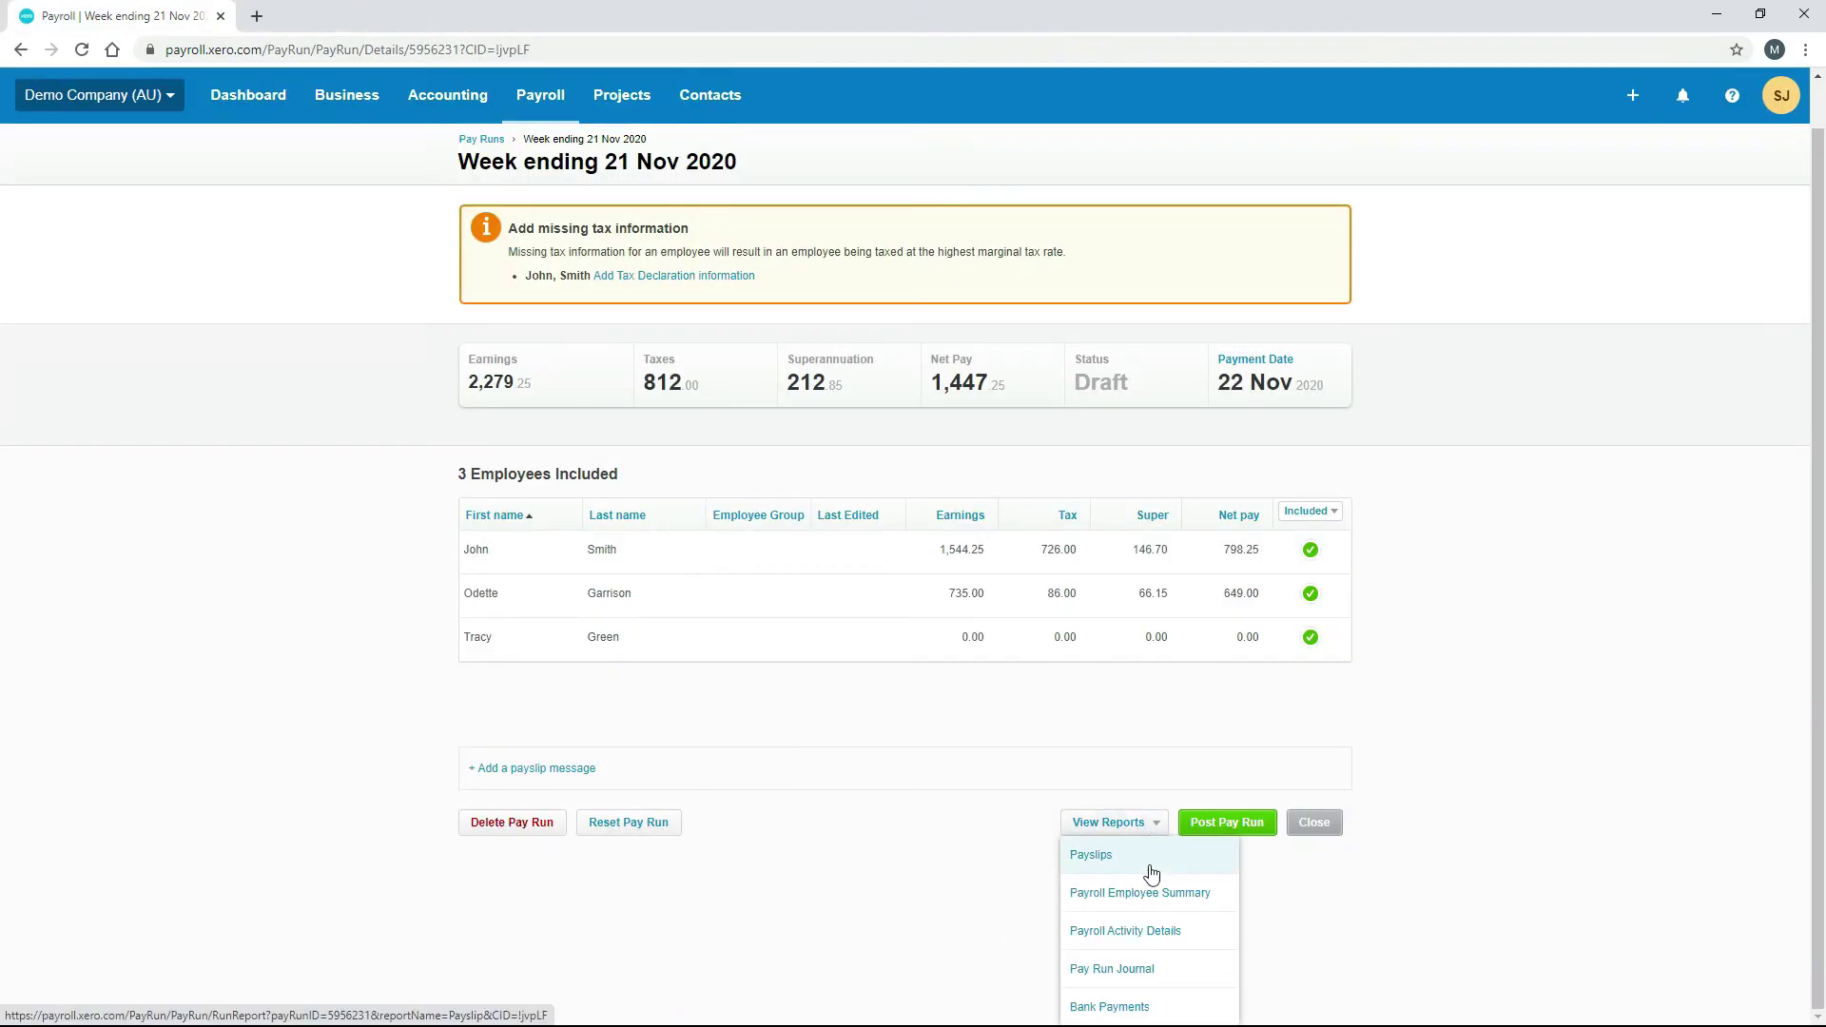
click(1132, 978)
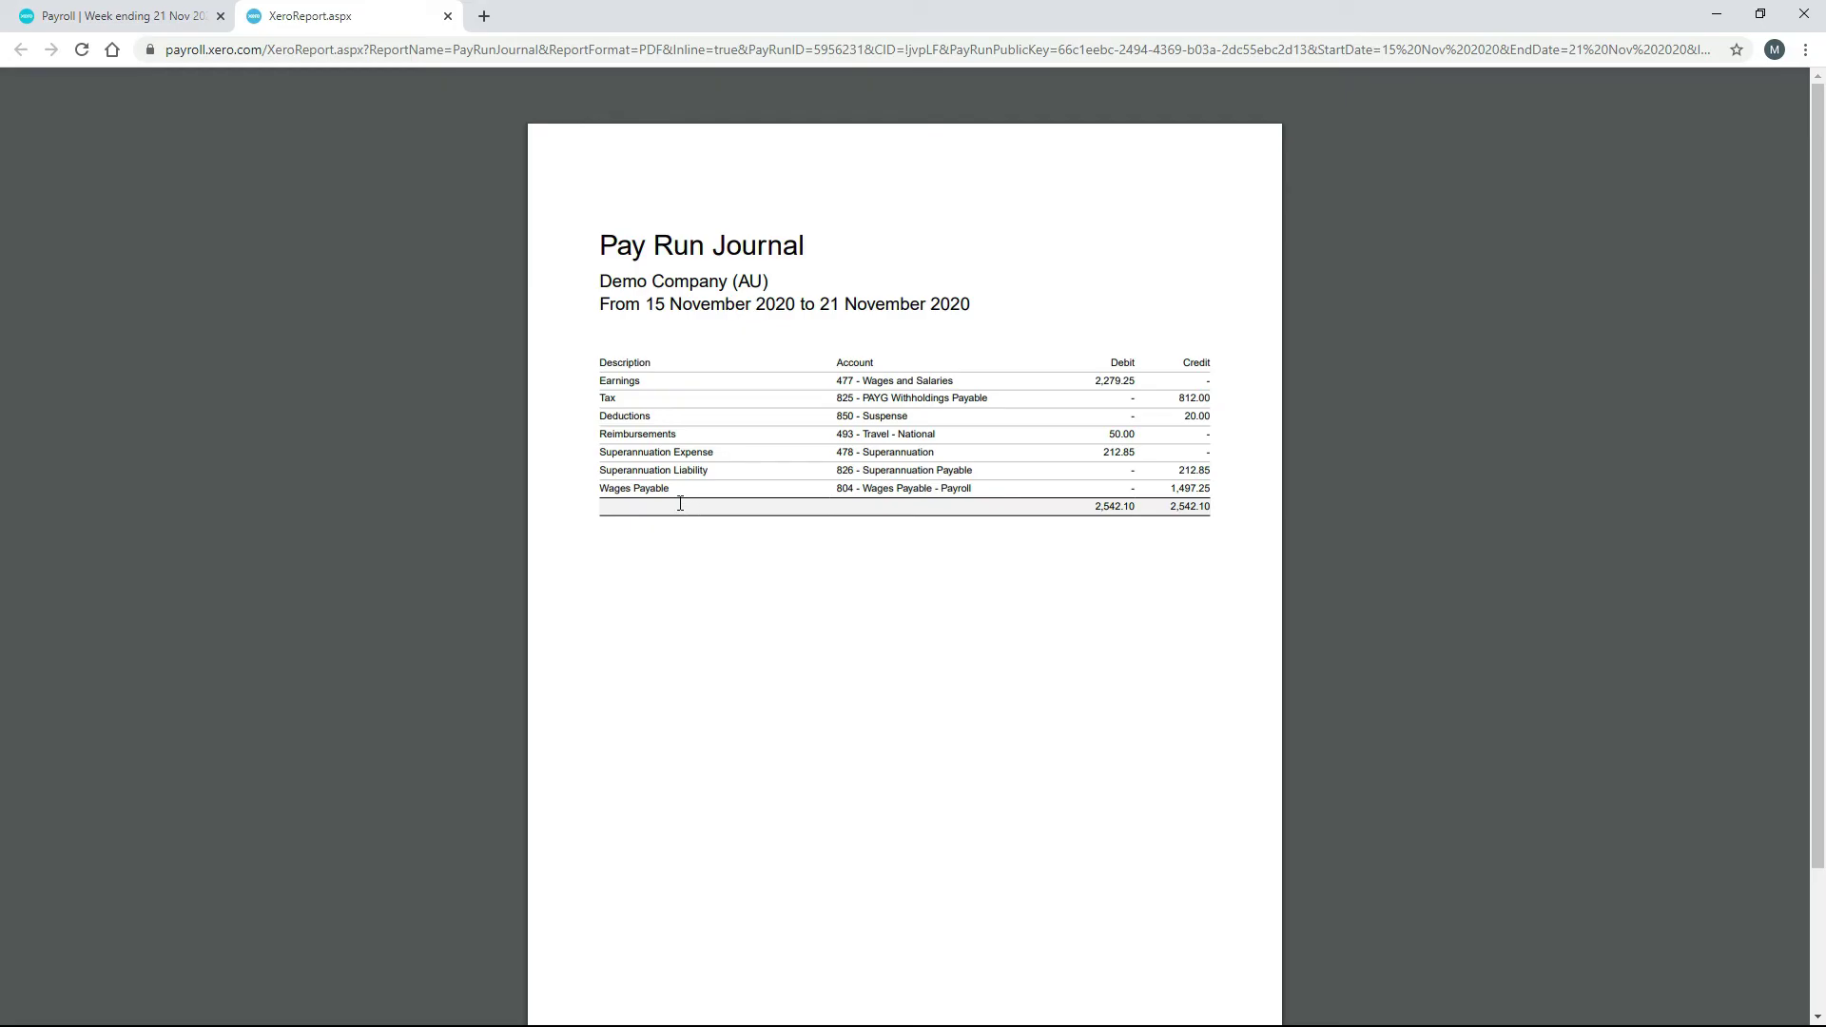
click(447, 18)
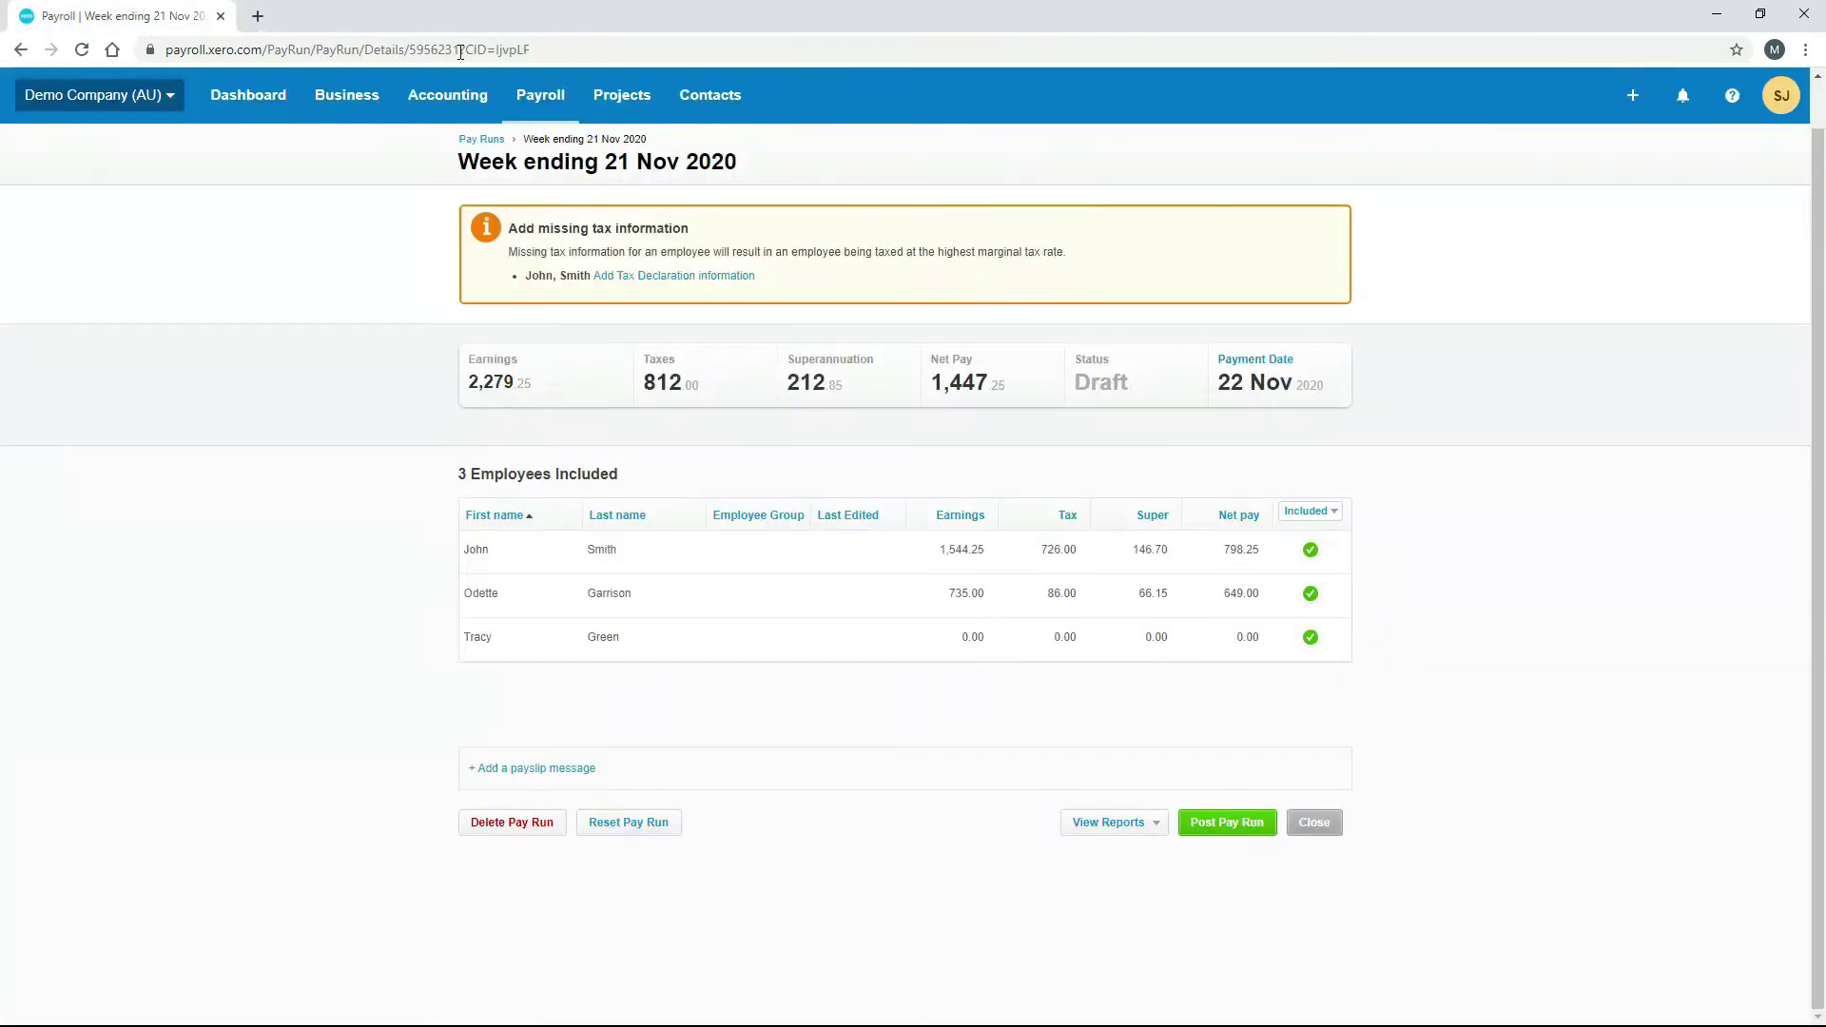
click(1144, 824)
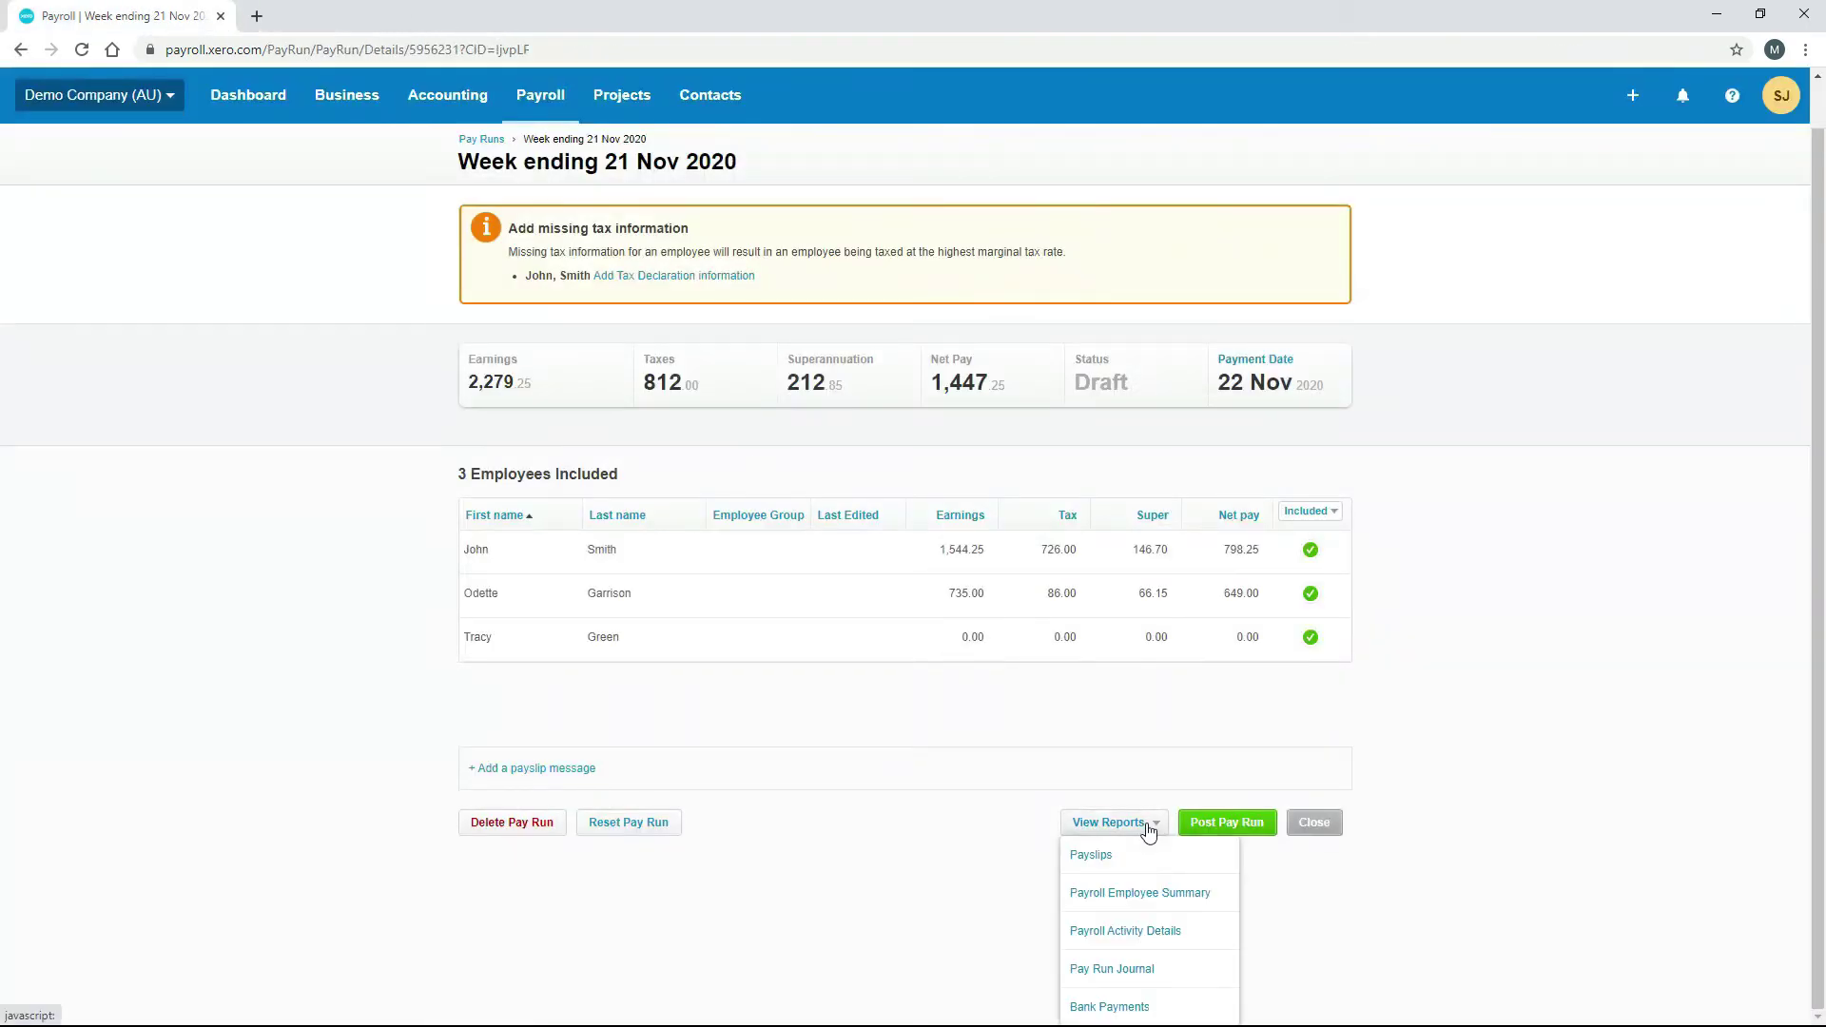
click(1146, 1011)
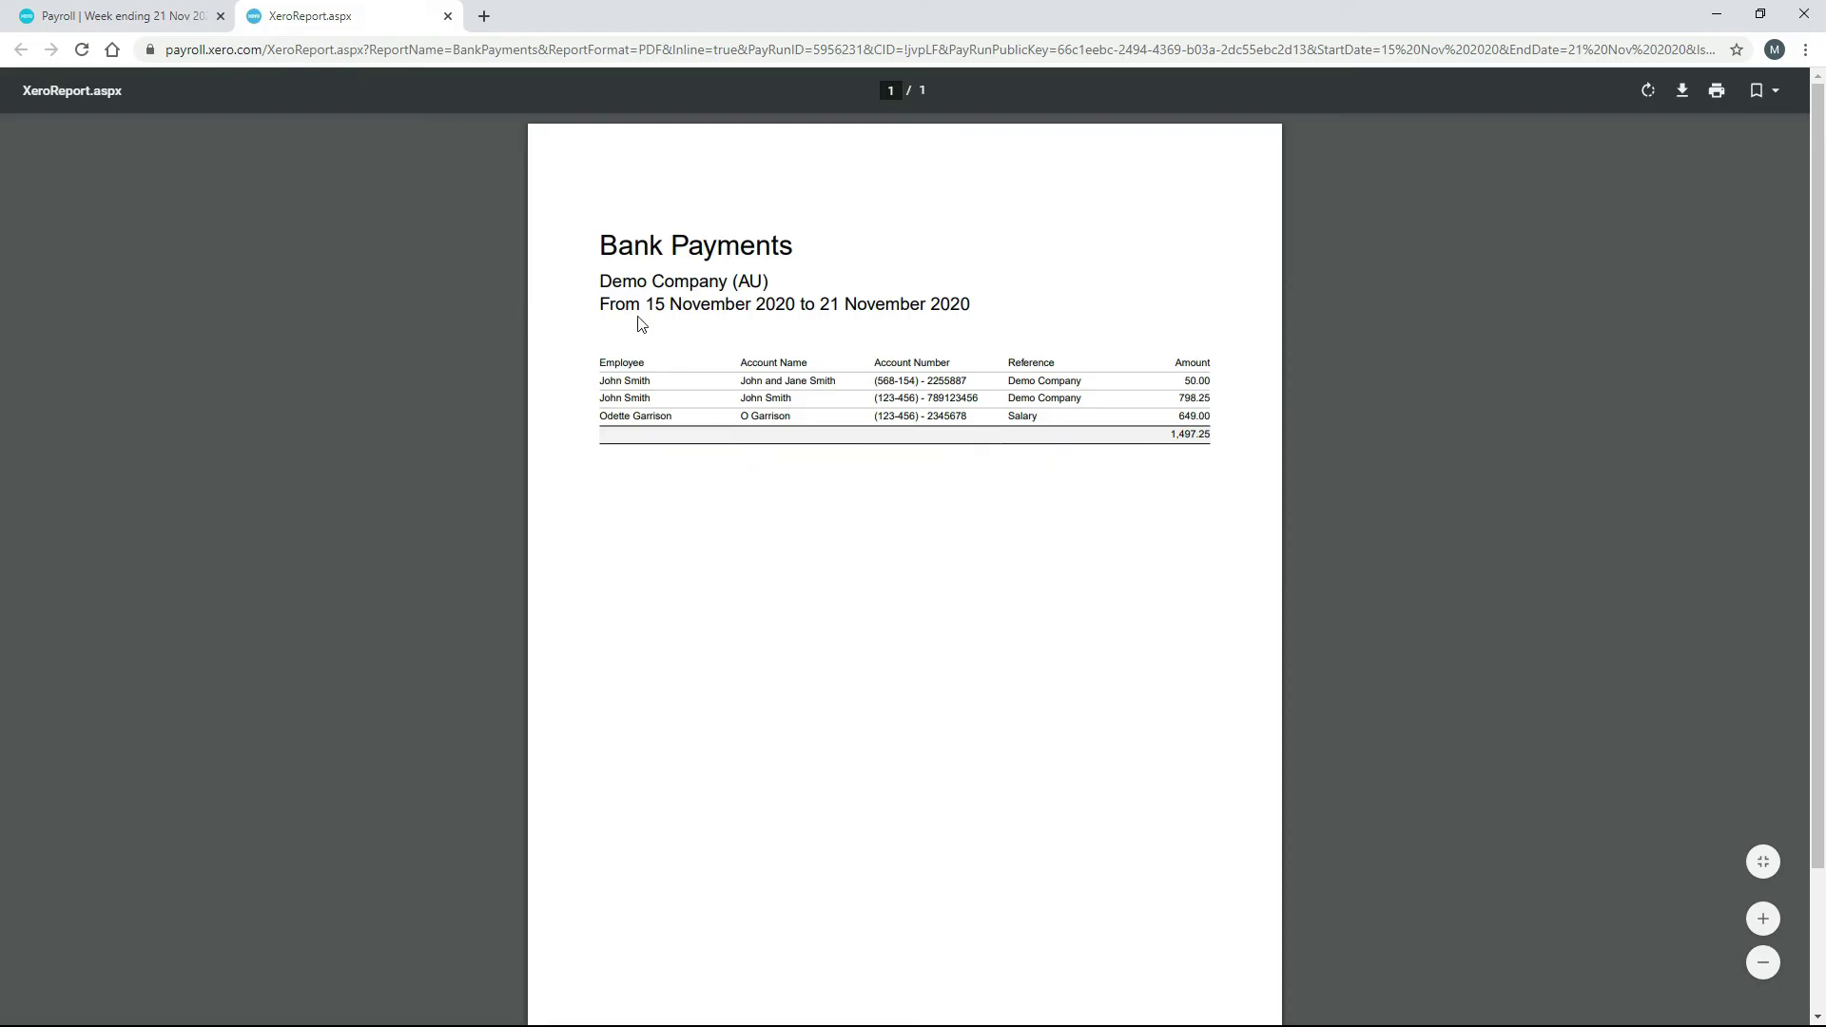
click(447, 16)
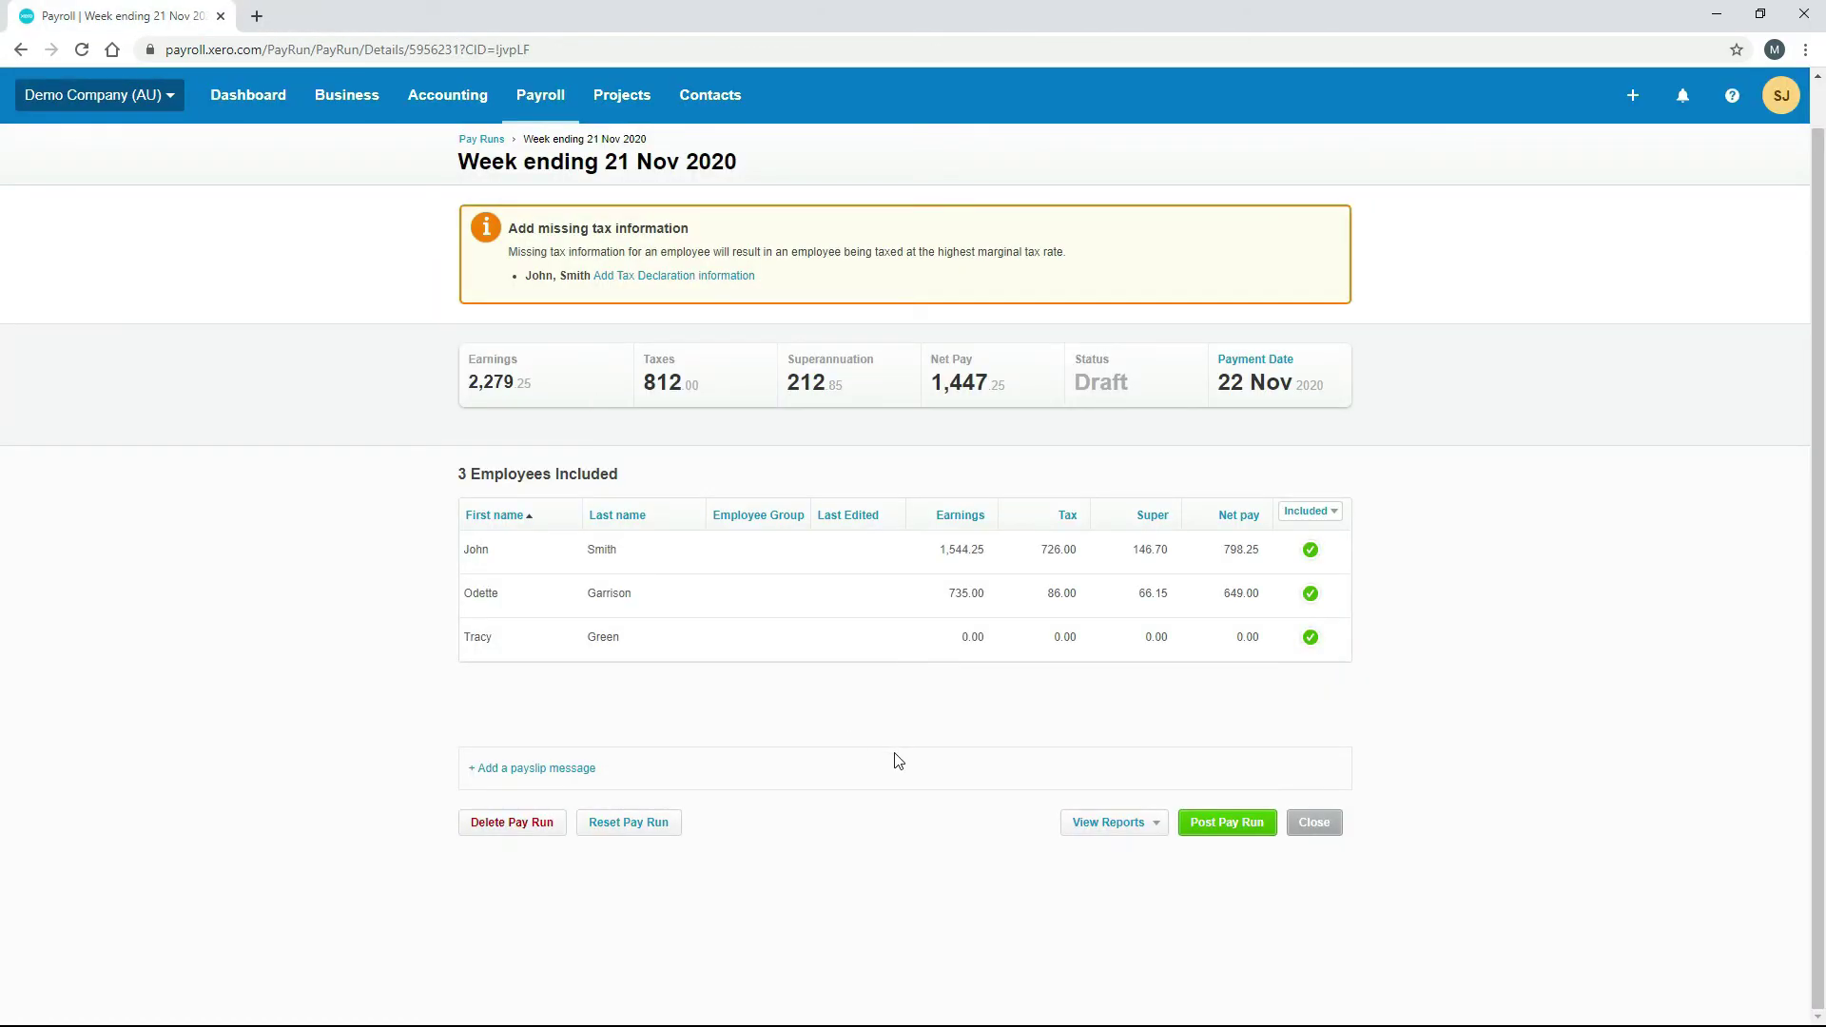
Step: Post the week ending 21 Nov 2020 pay run, then download and open the 20201121.aba bank file
click(1230, 828)
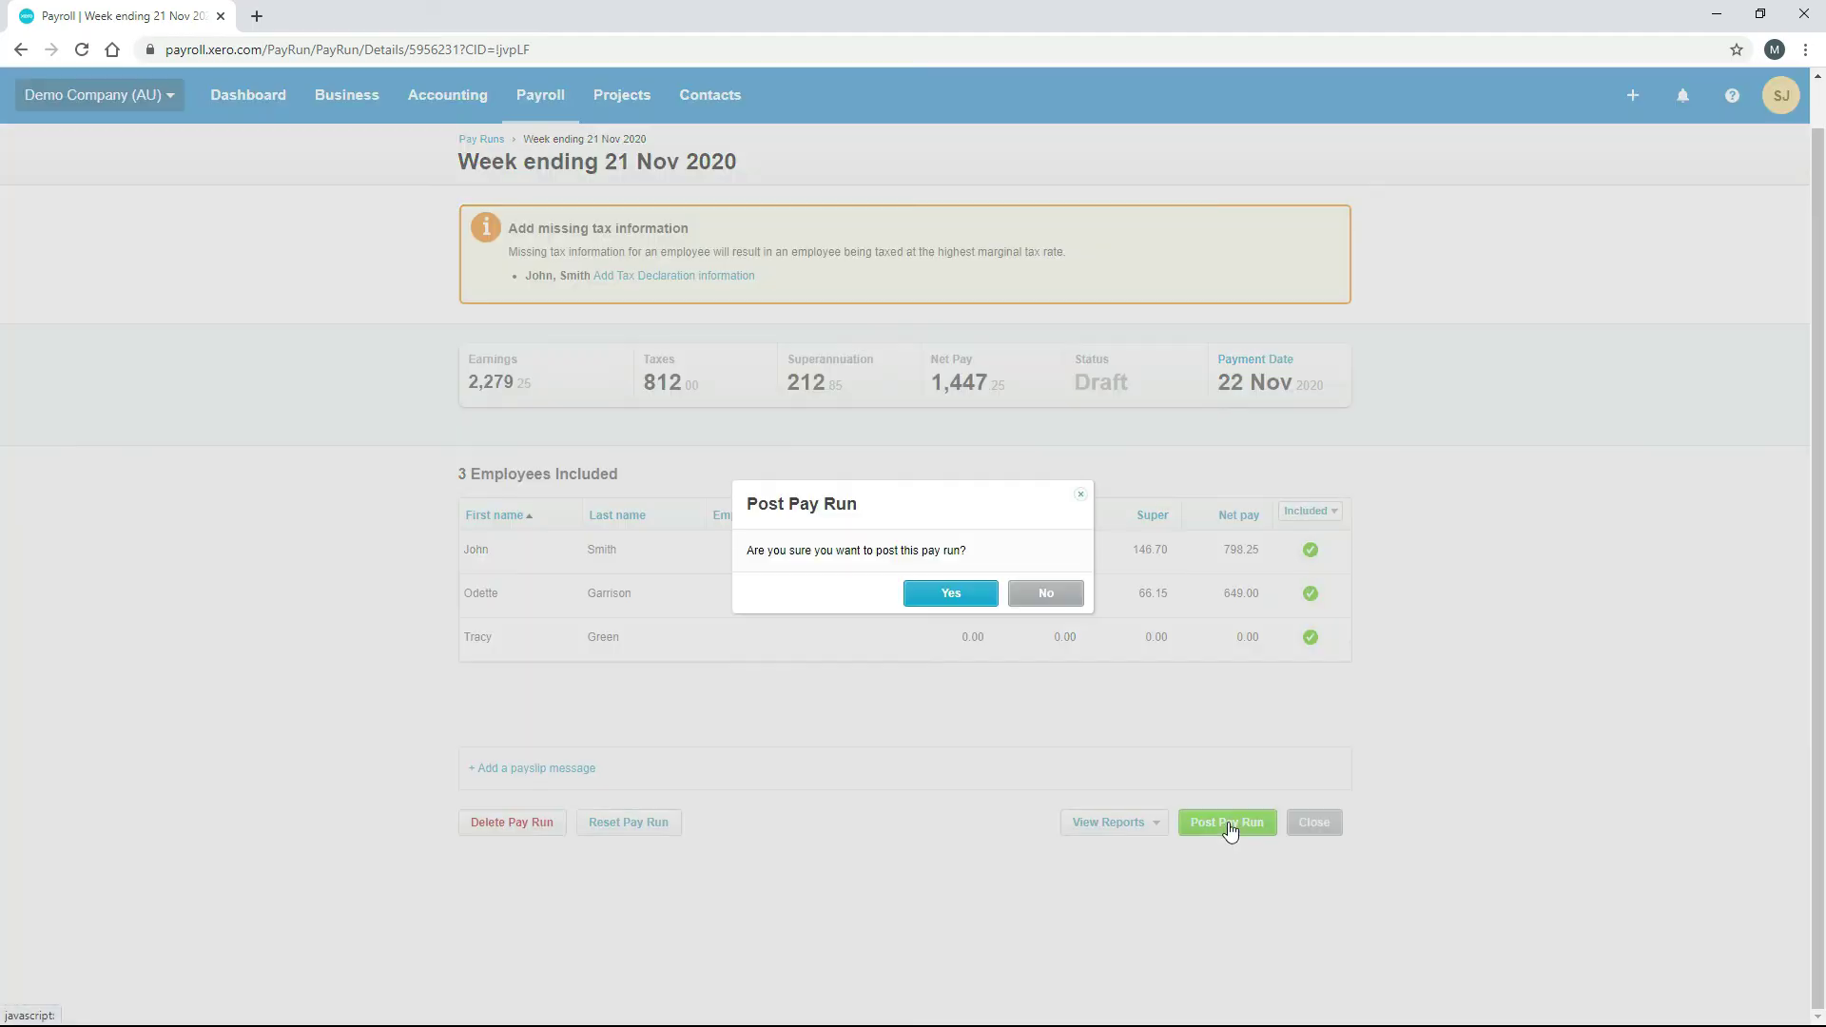
click(955, 592)
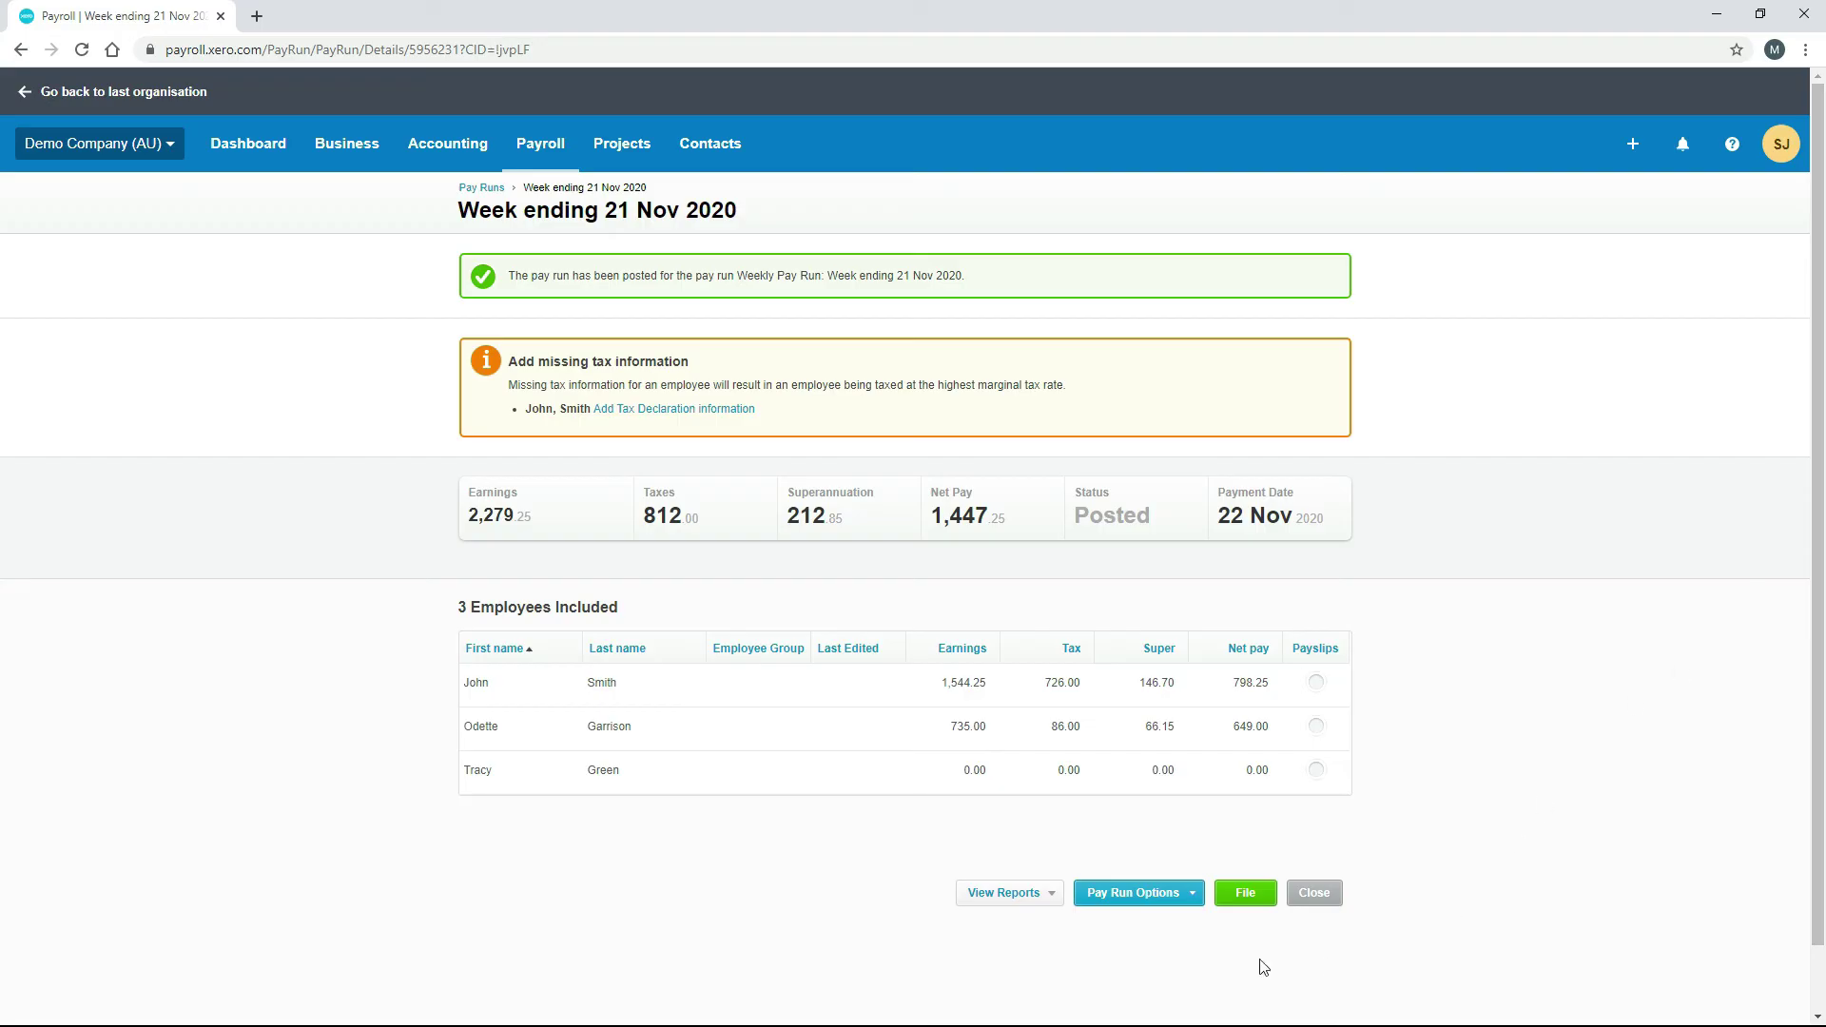
click(1189, 897)
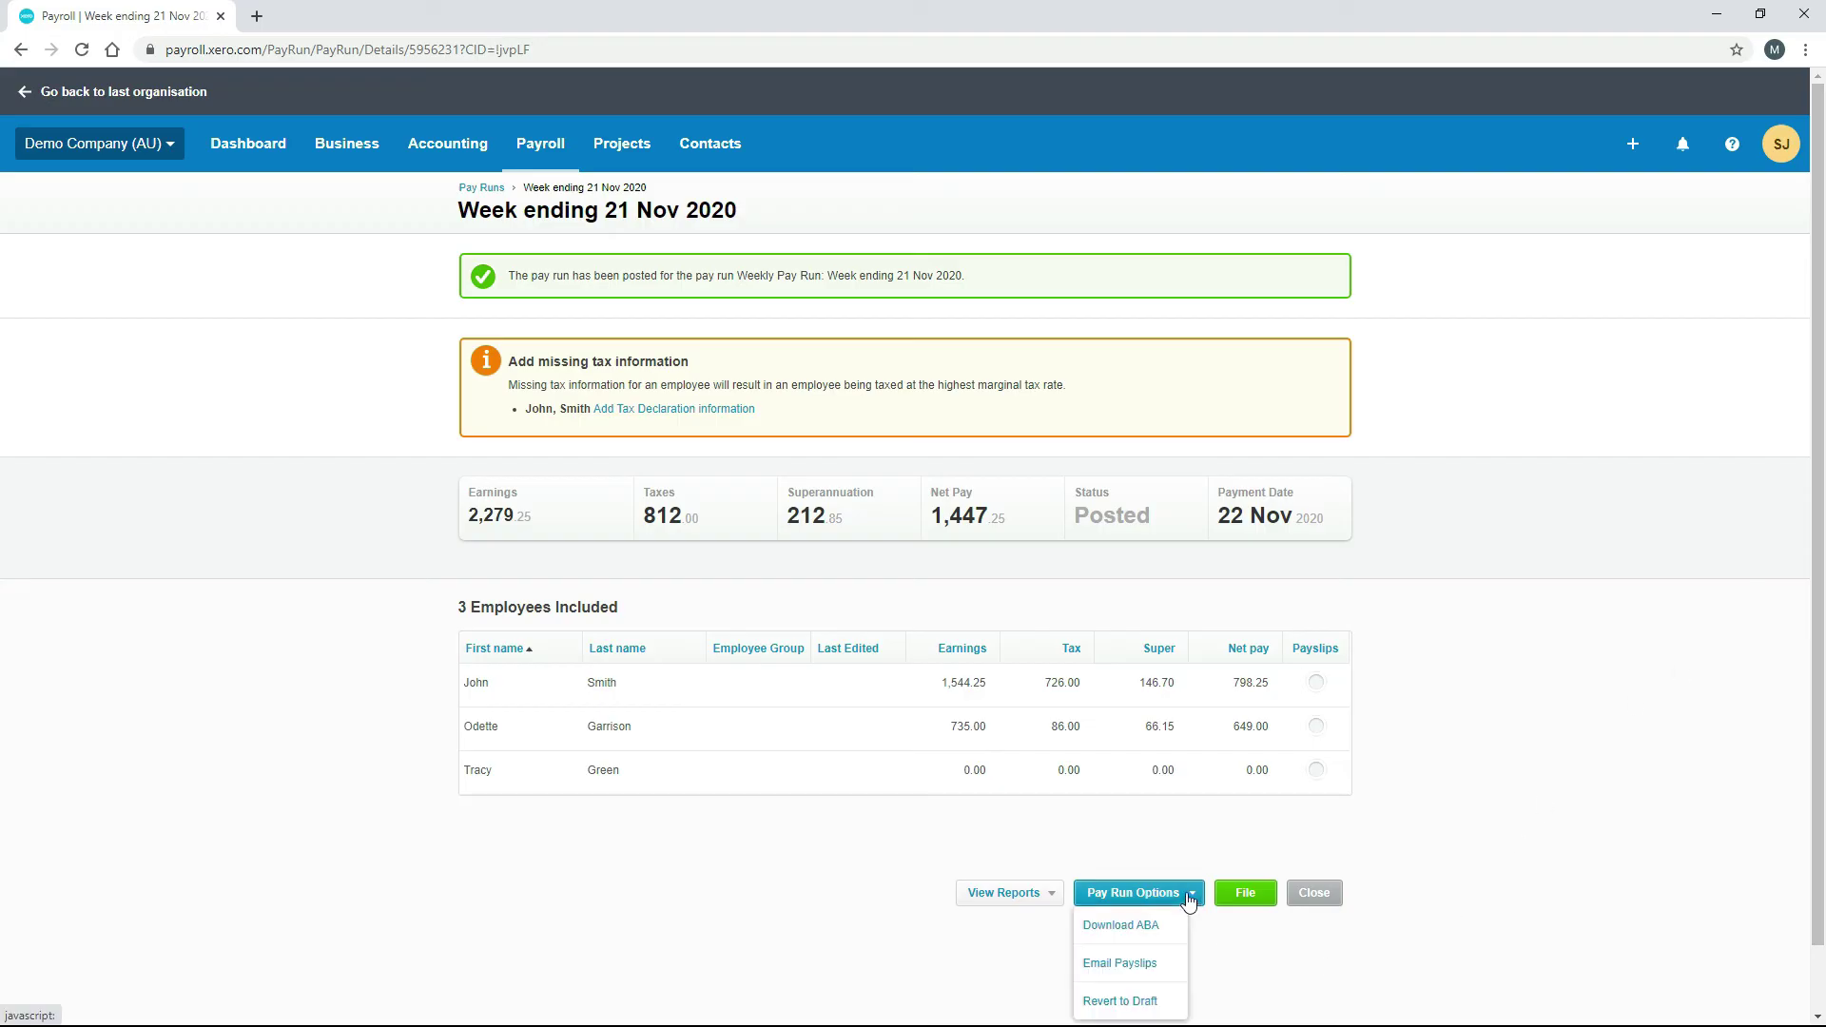
click(1150, 937)
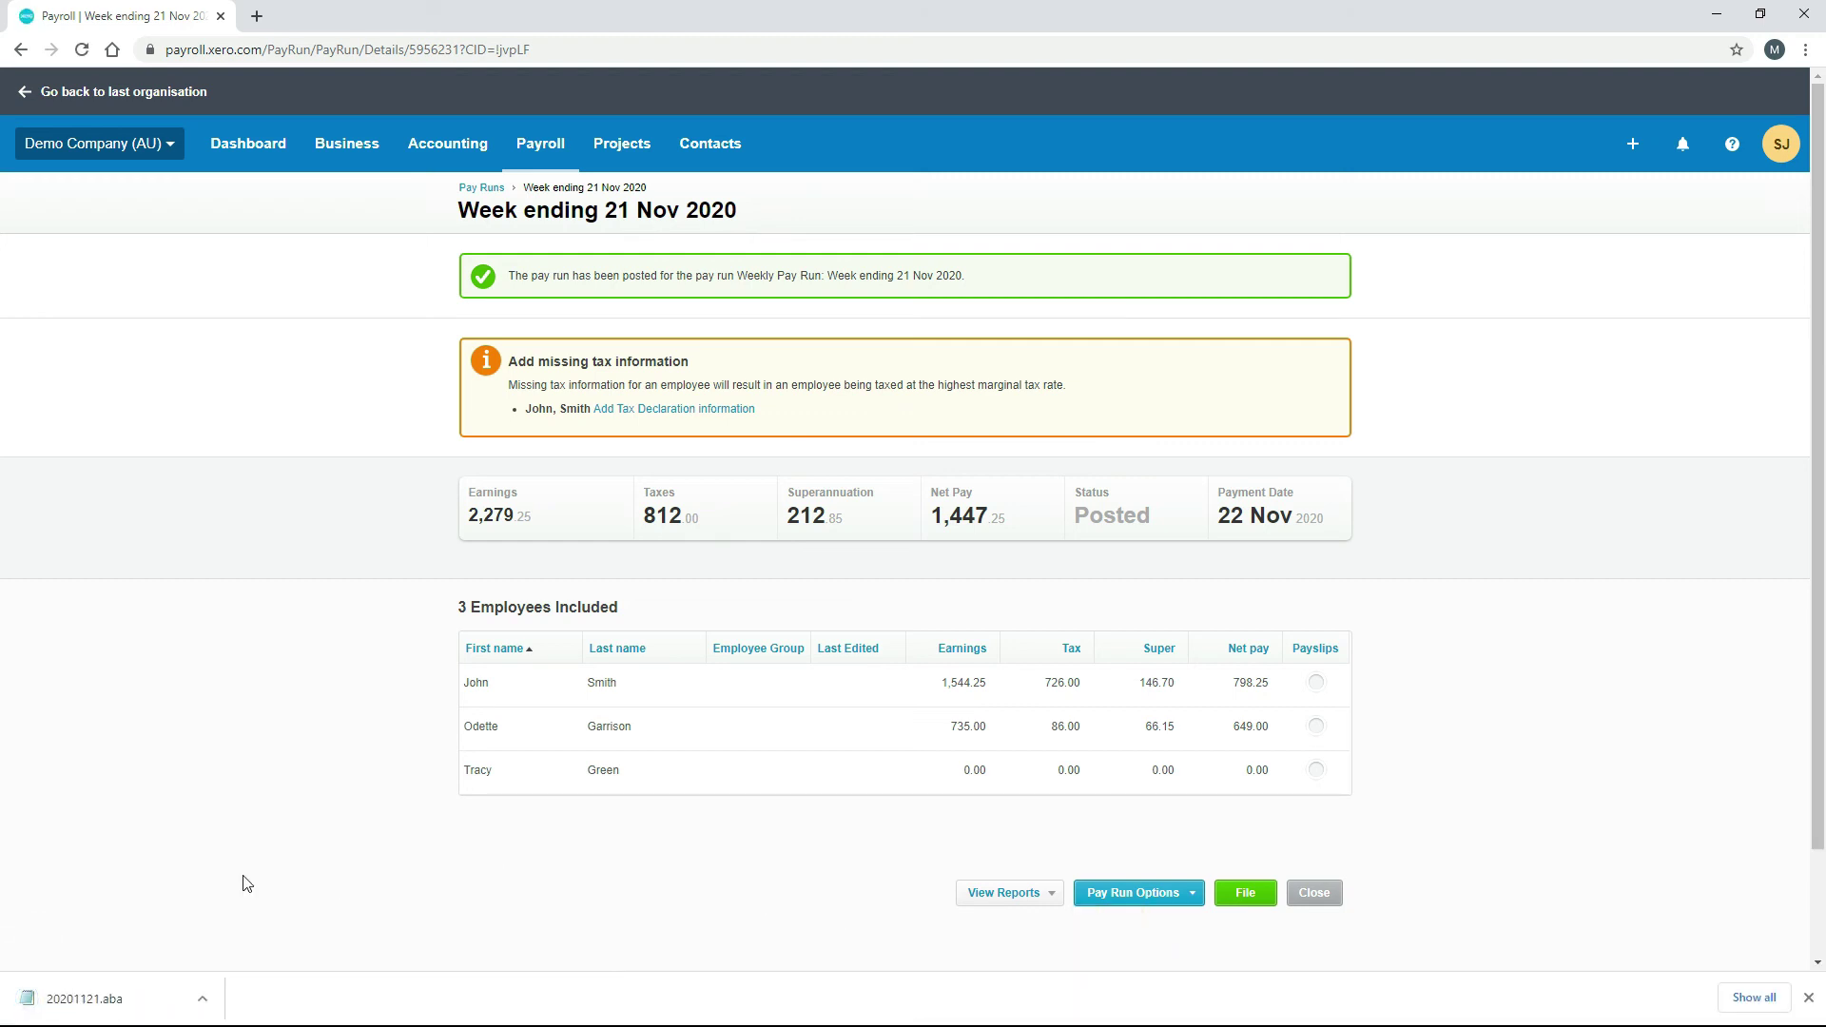
click(108, 1006)
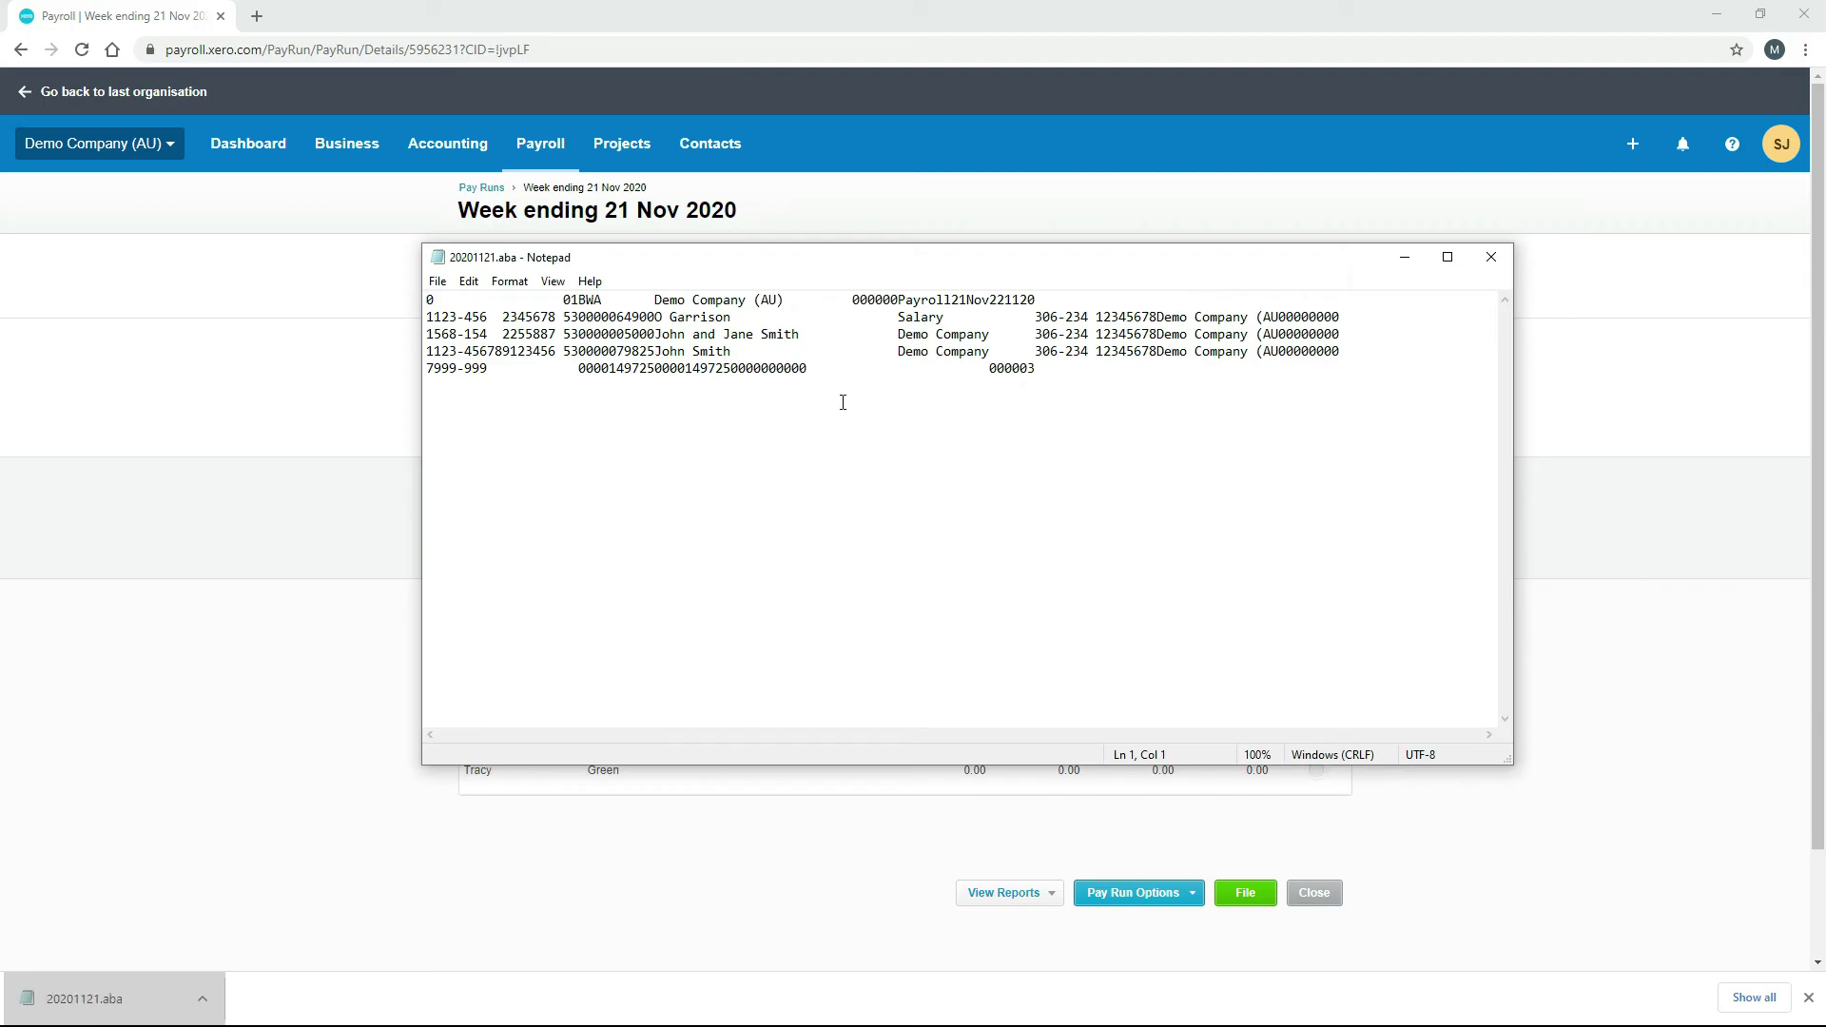
Step: Leave the 20201121.aba file in Notepad and return to the posted pay run in the browser
click(1681, 739)
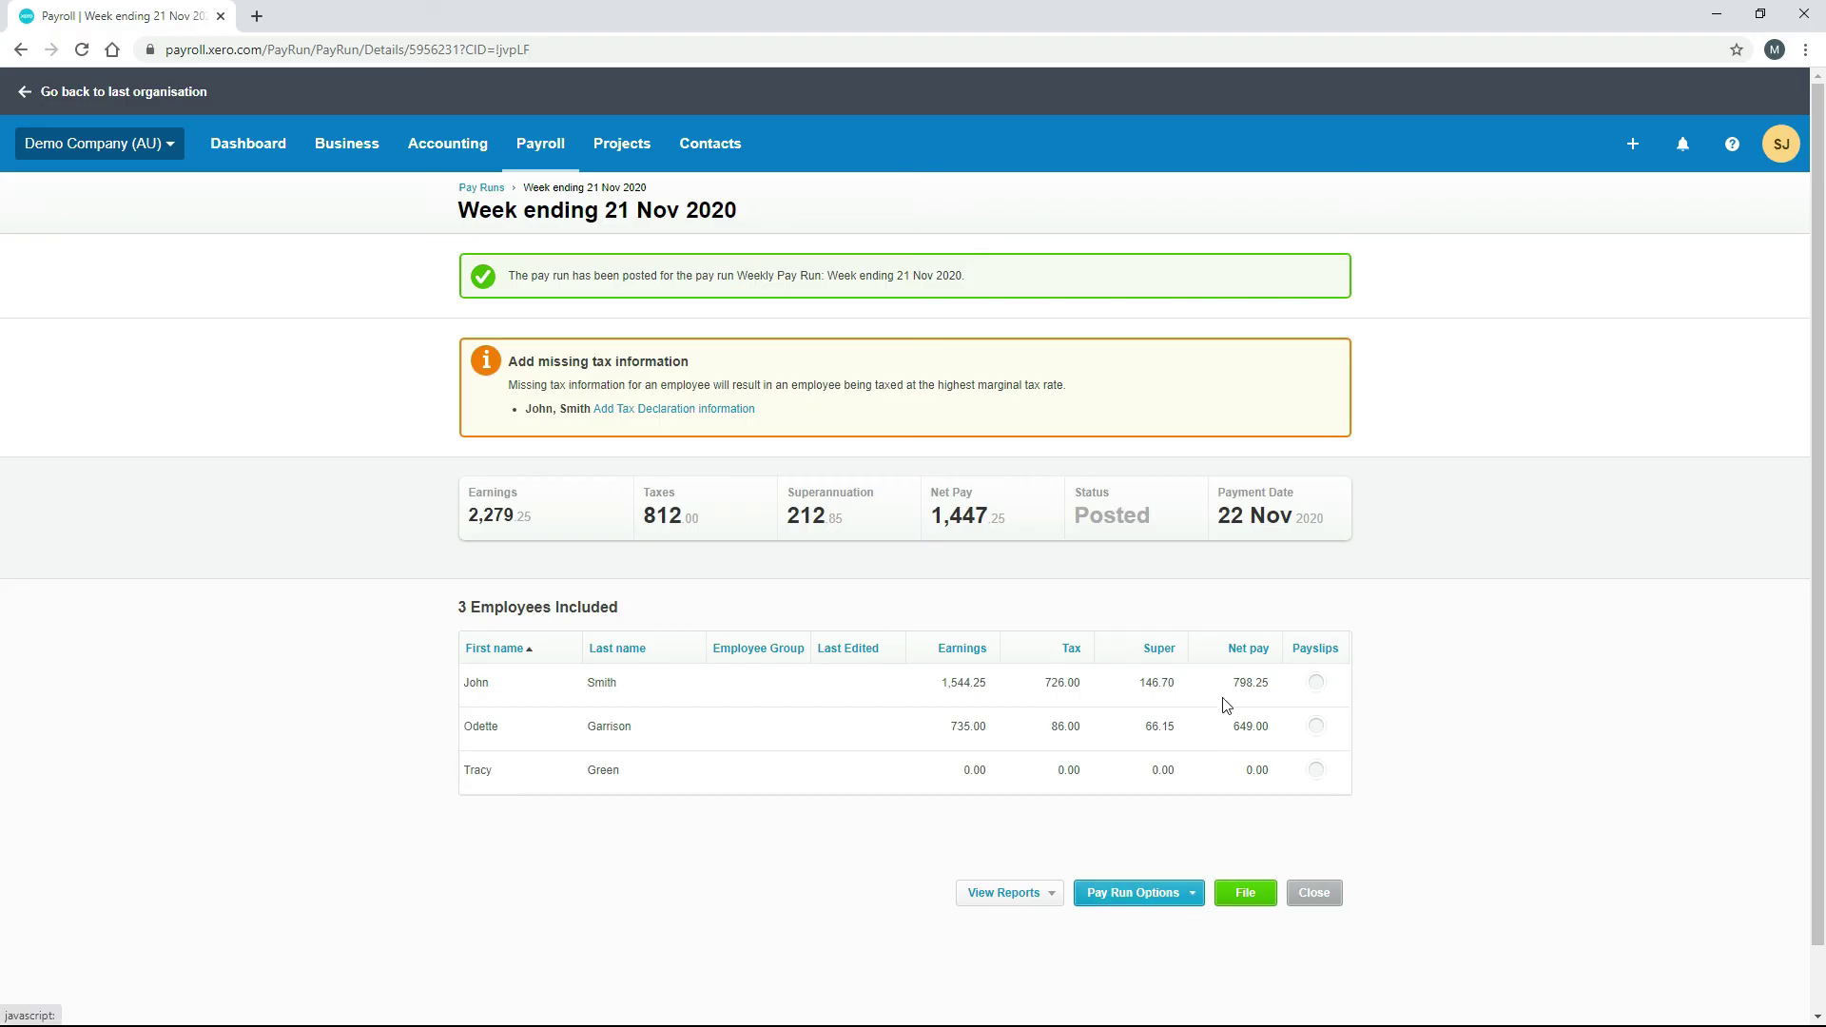
click(1191, 900)
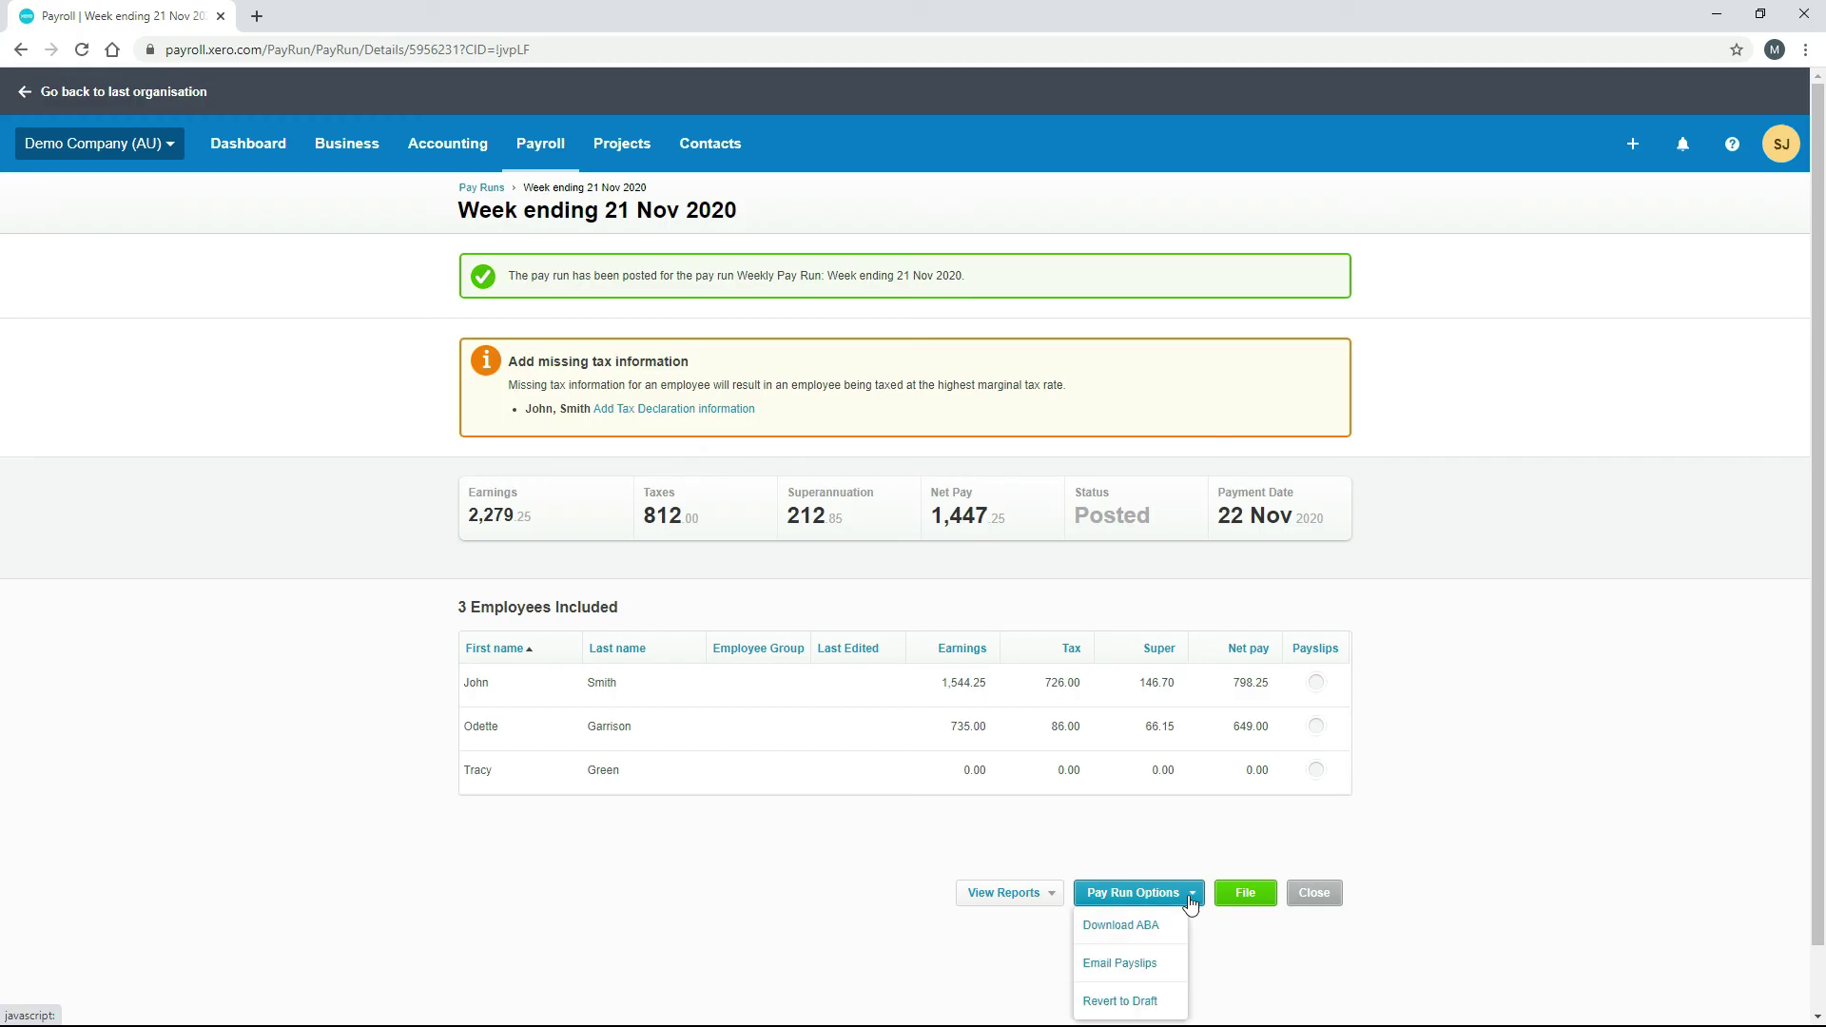
click(1139, 964)
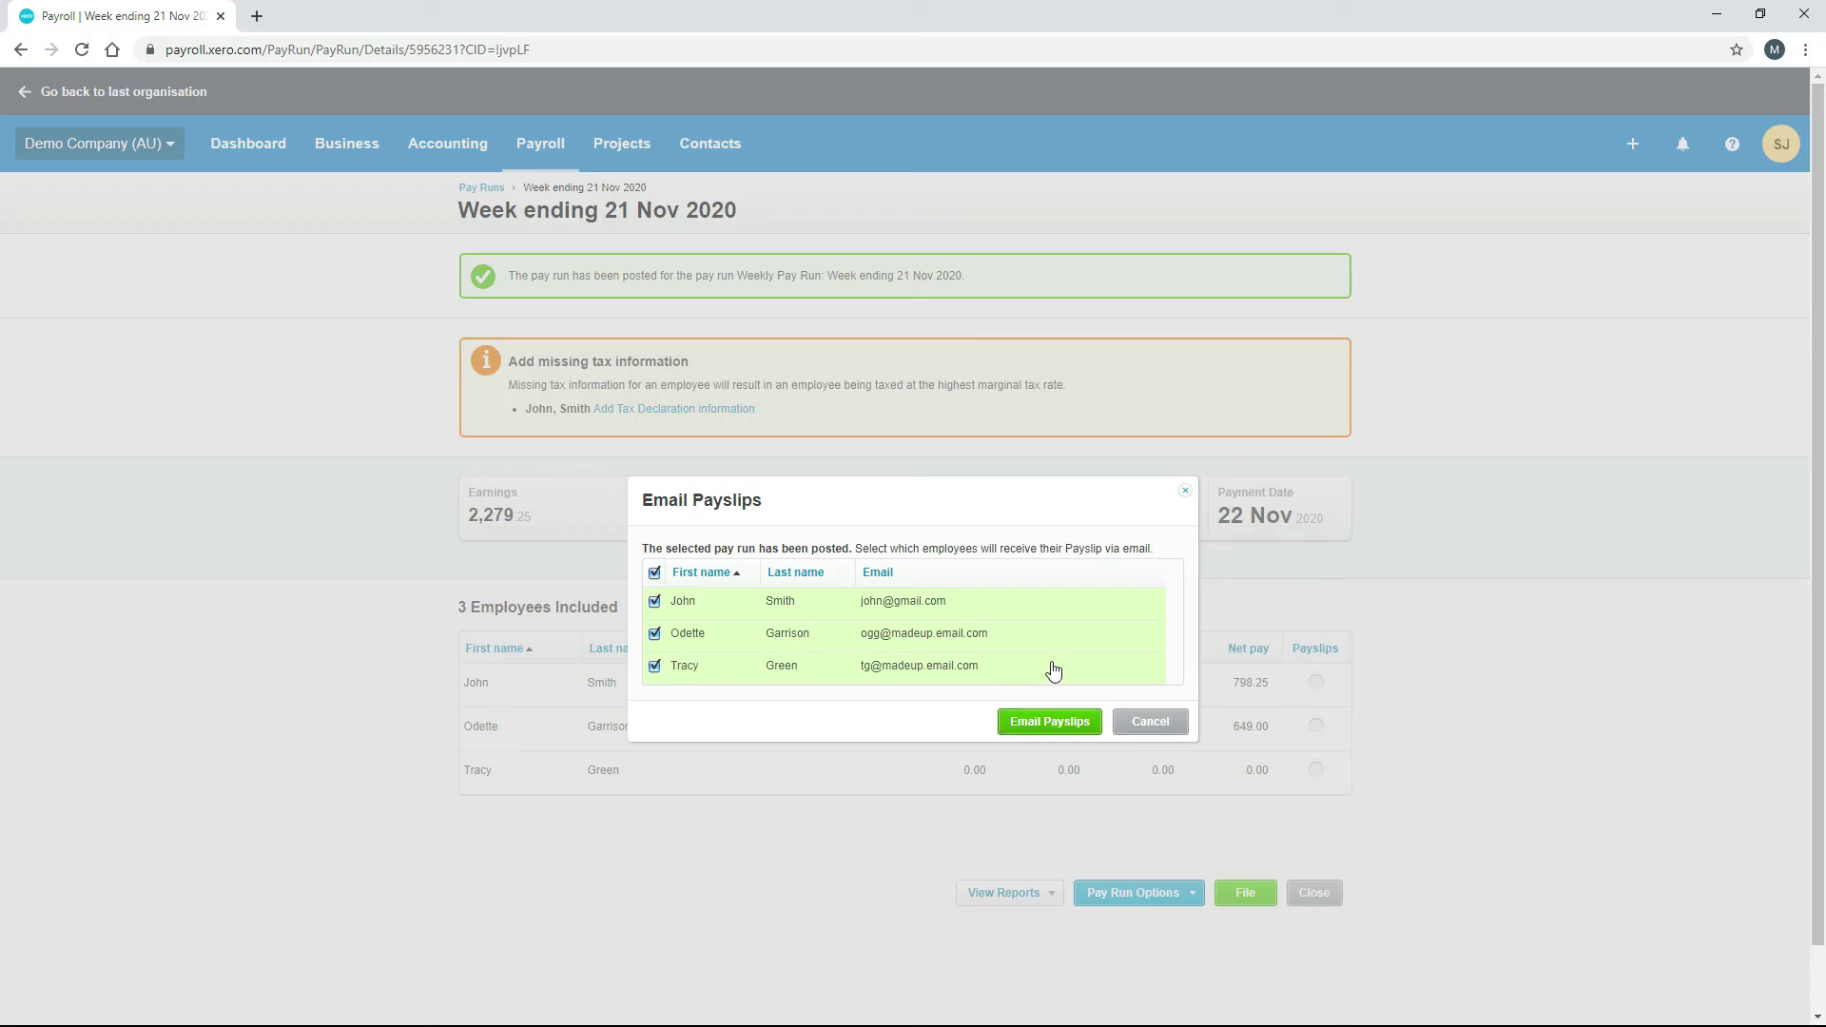
click(1150, 723)
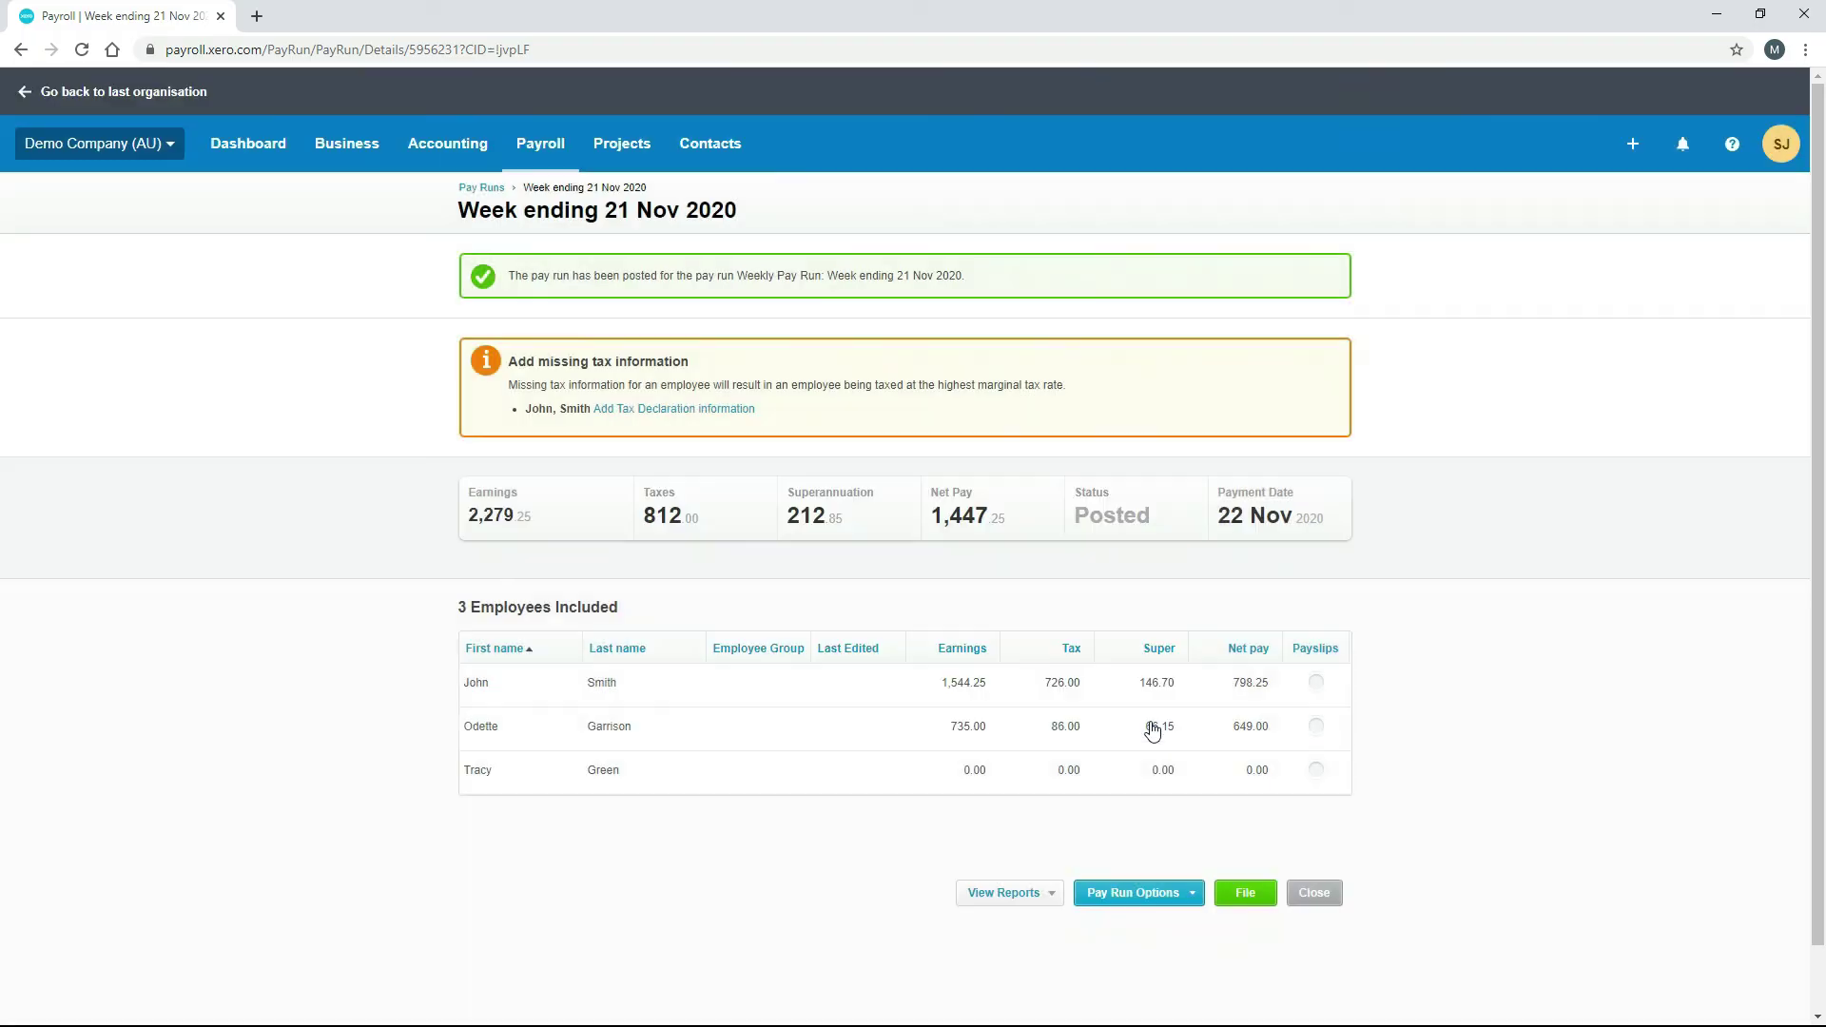
click(1191, 894)
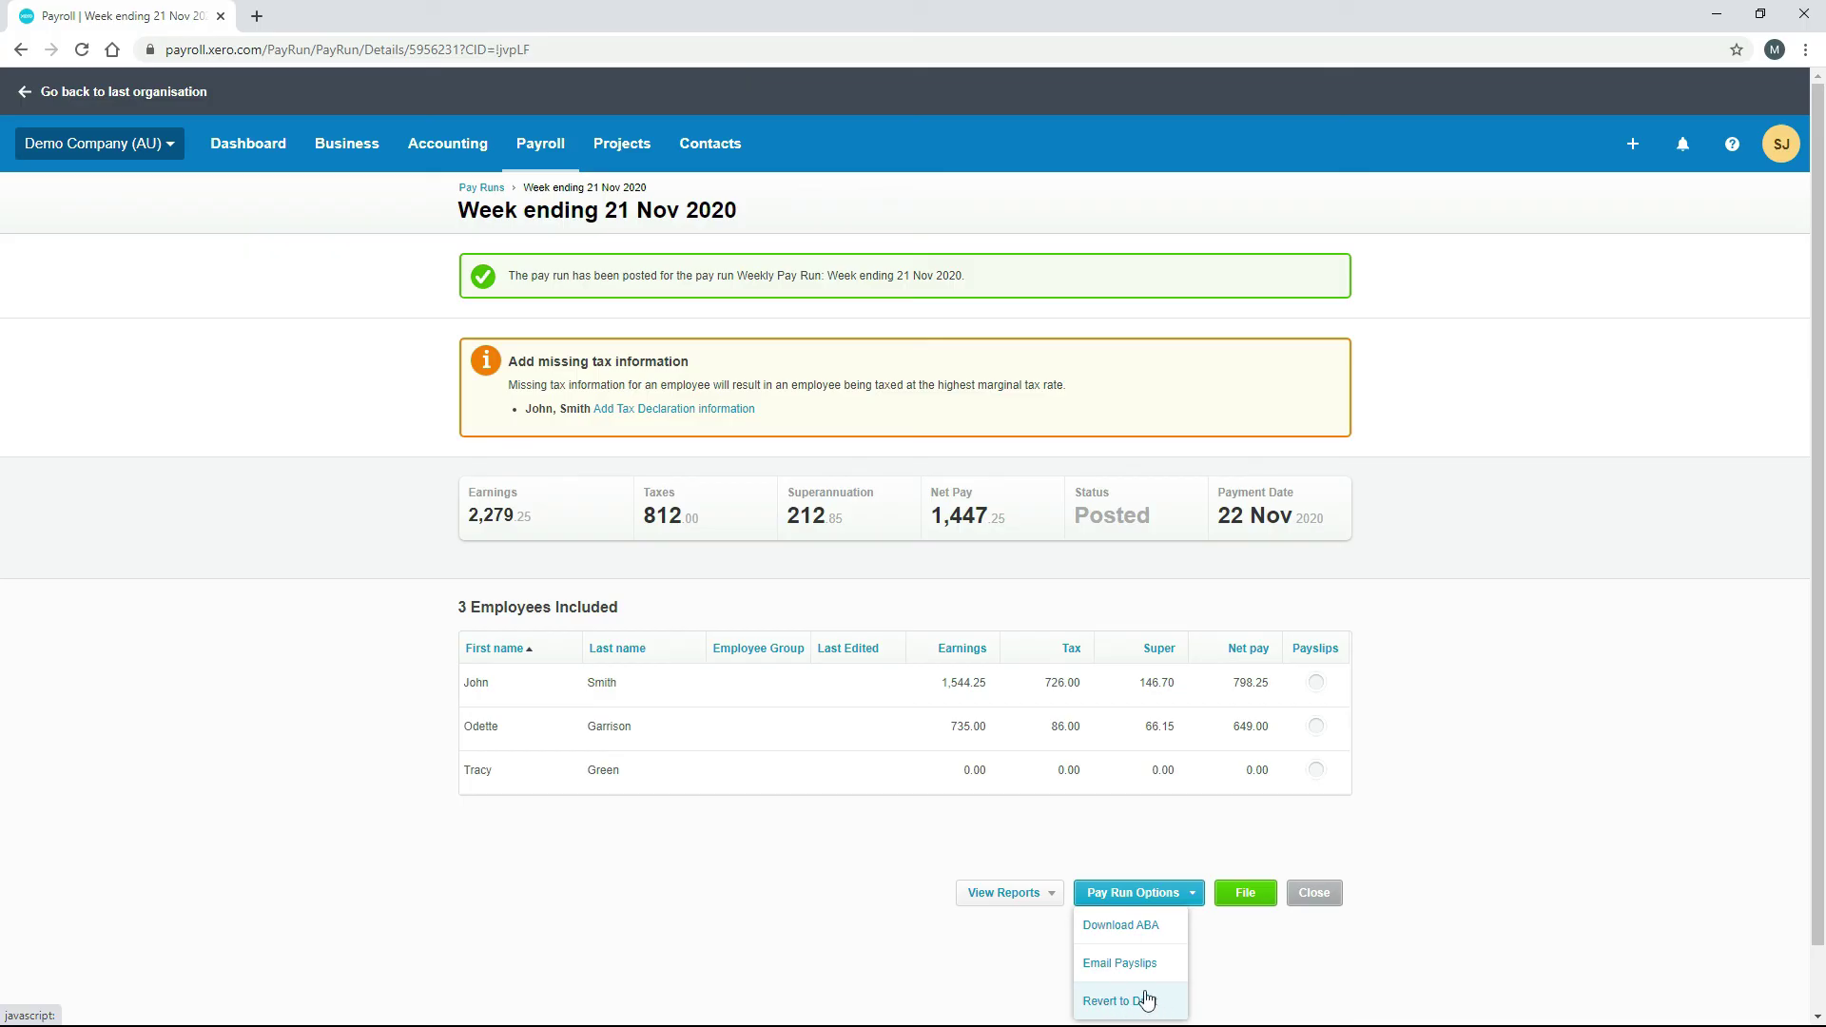
click(1243, 967)
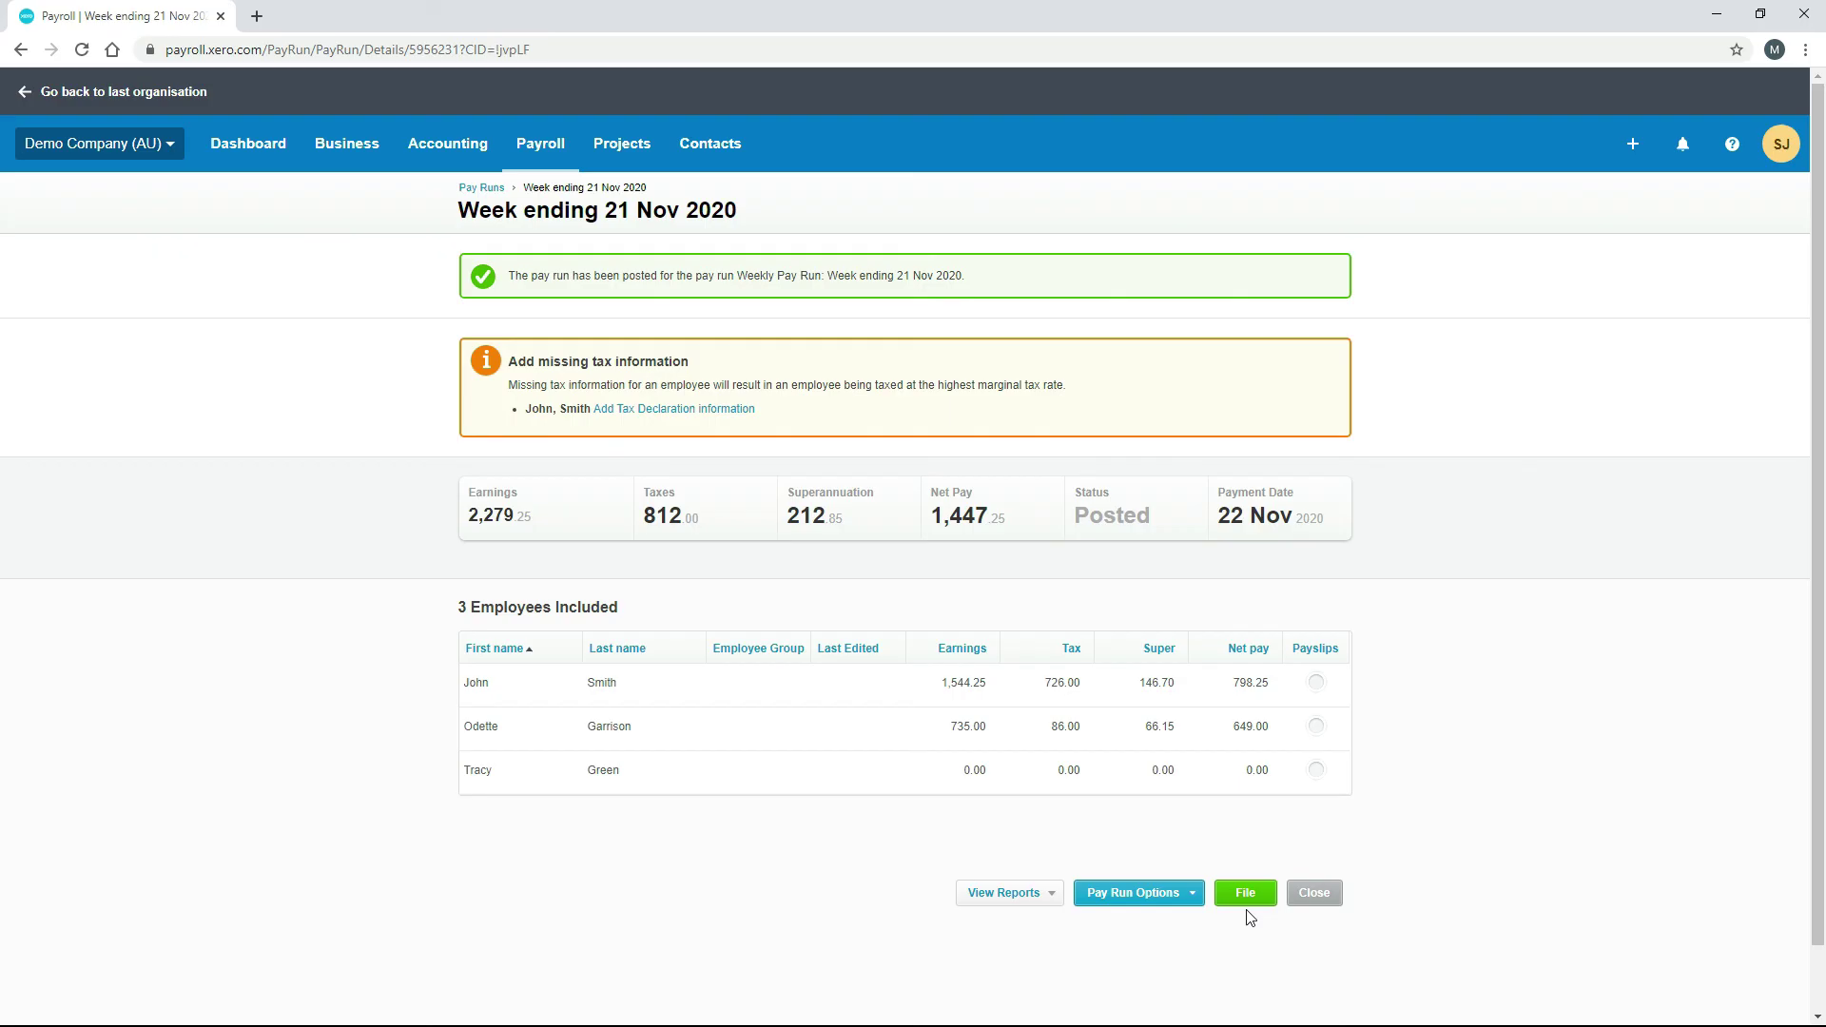
Step: Close the posted 21 Nov 2020 pay run to get back to the Pay Runs list
click(1315, 898)
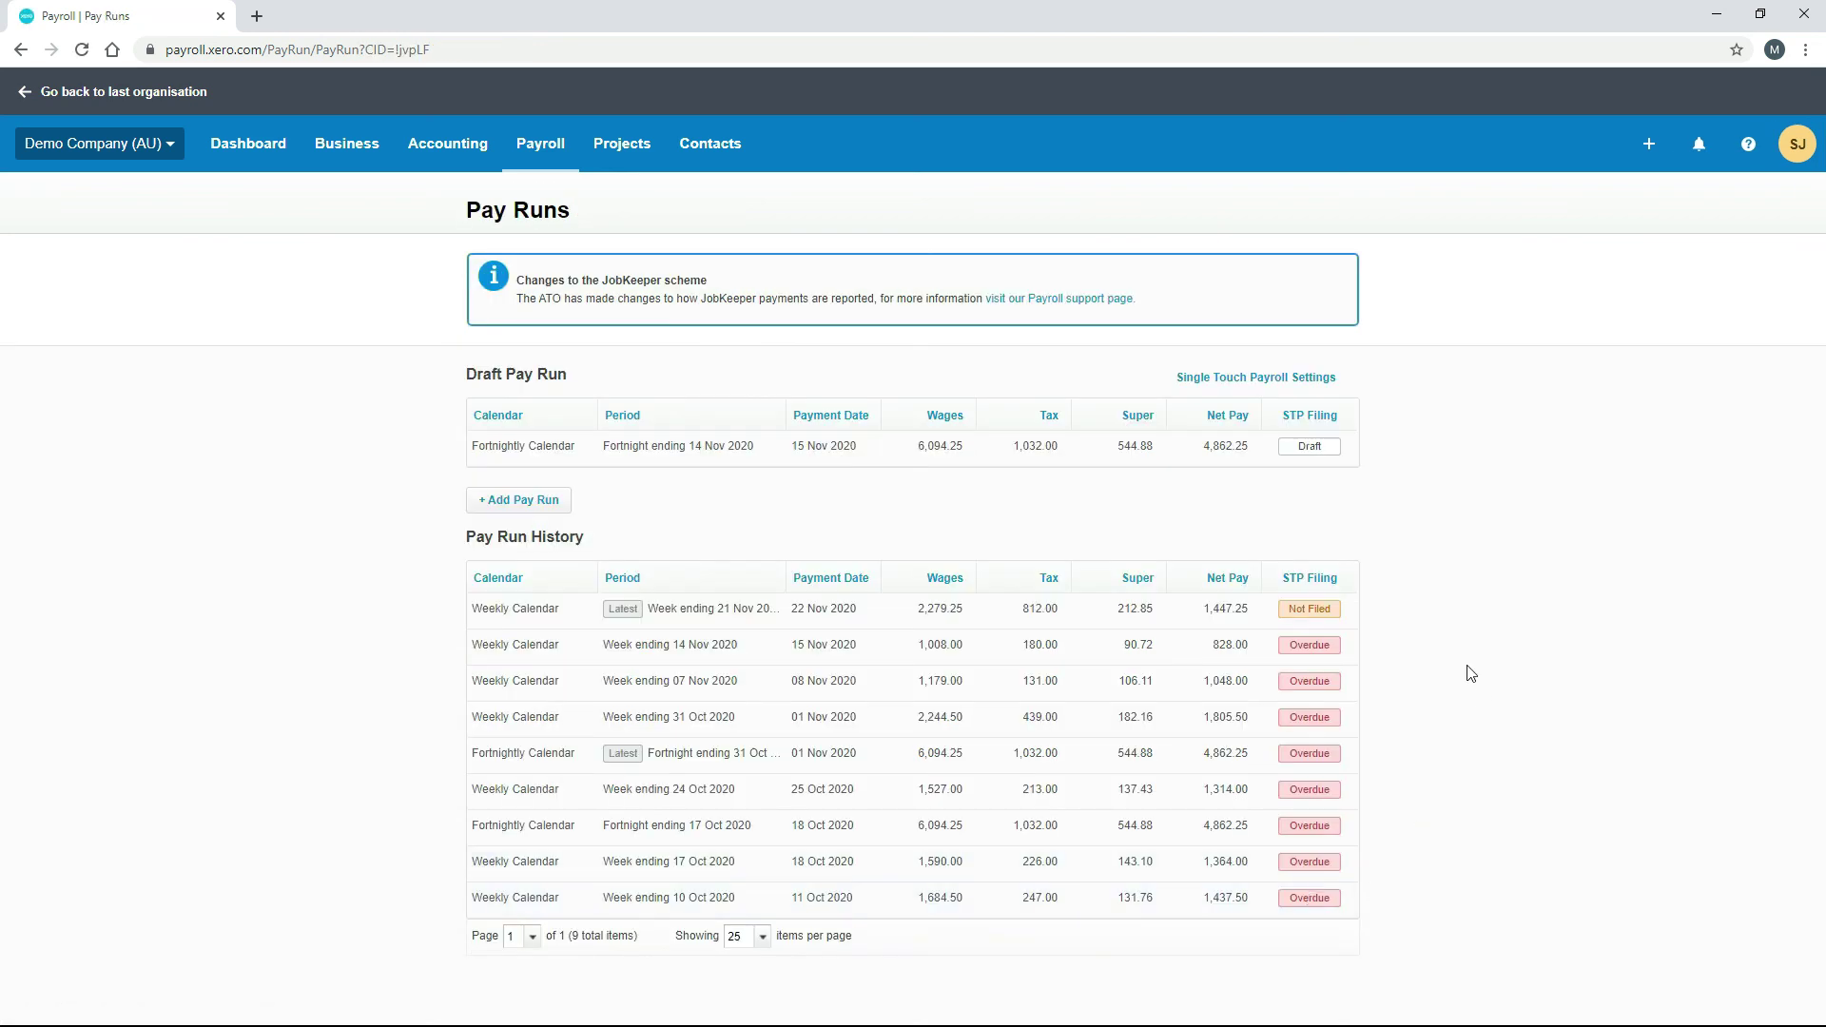